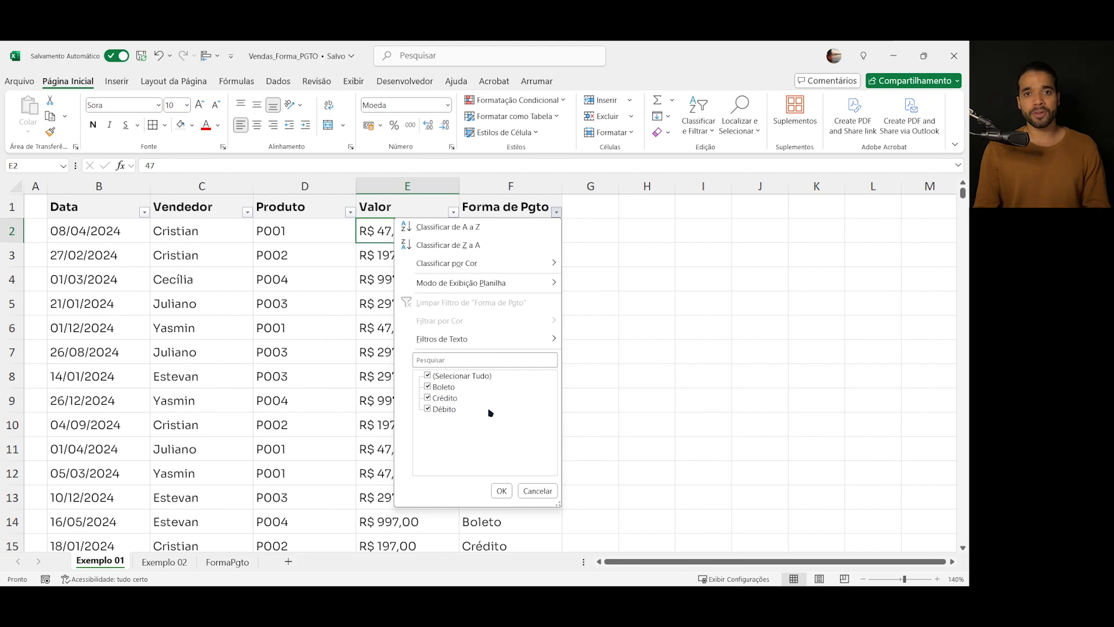
Change the font of the payment method and rate table on the FormaPgto sheet to Sora
left_click(501, 491)
left_click(247, 559)
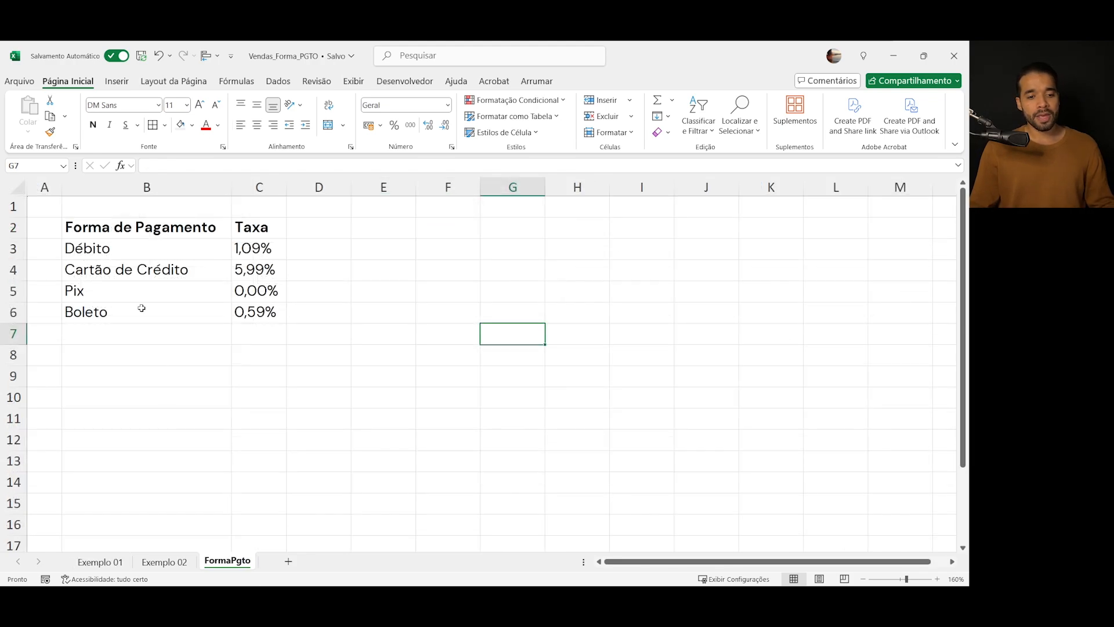
left_click_drag(200, 230, 267, 336)
left_click(137, 106)
type("sora")
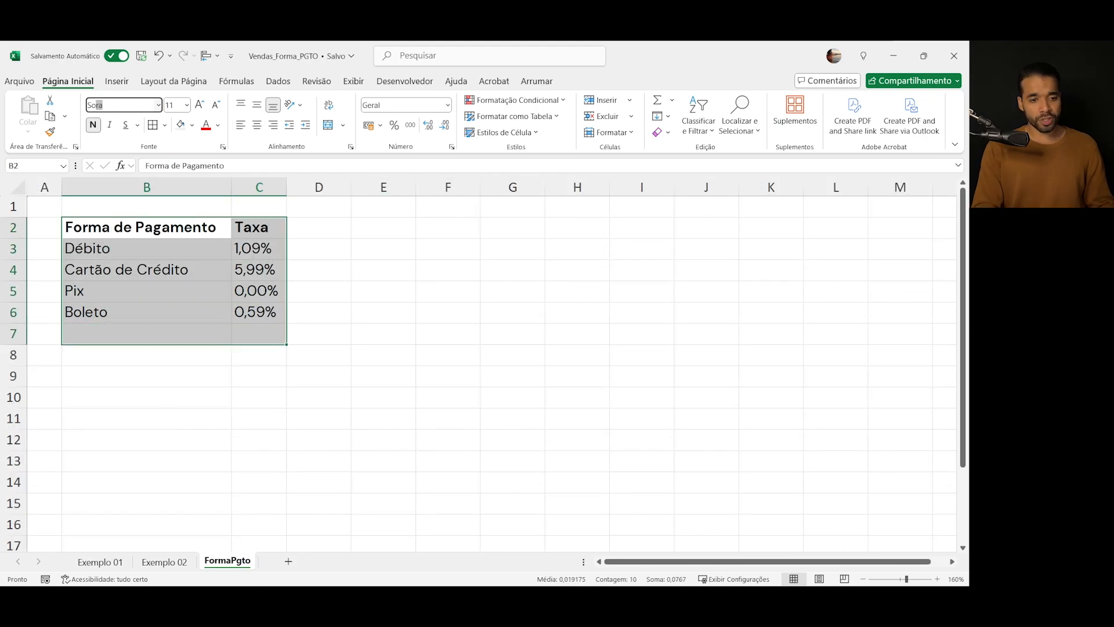
key("Return")
Shorten the header in cell B2 to "Forma de Pgto"
left_click(222, 231)
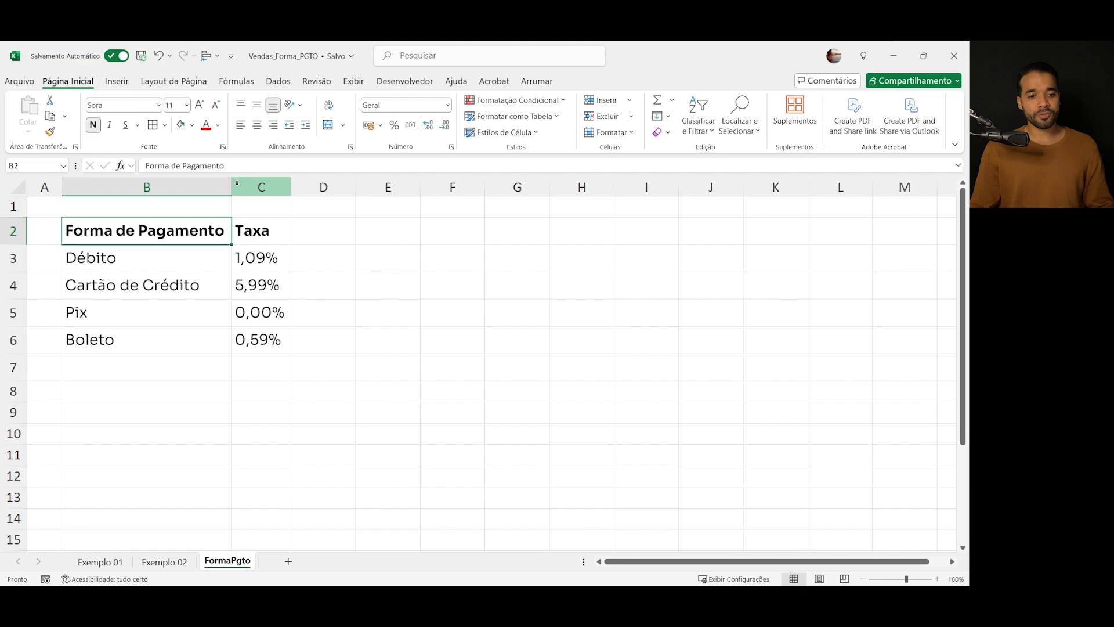
double_click(189, 231)
left_click_drag(149, 234, 363, 241)
type("gto")
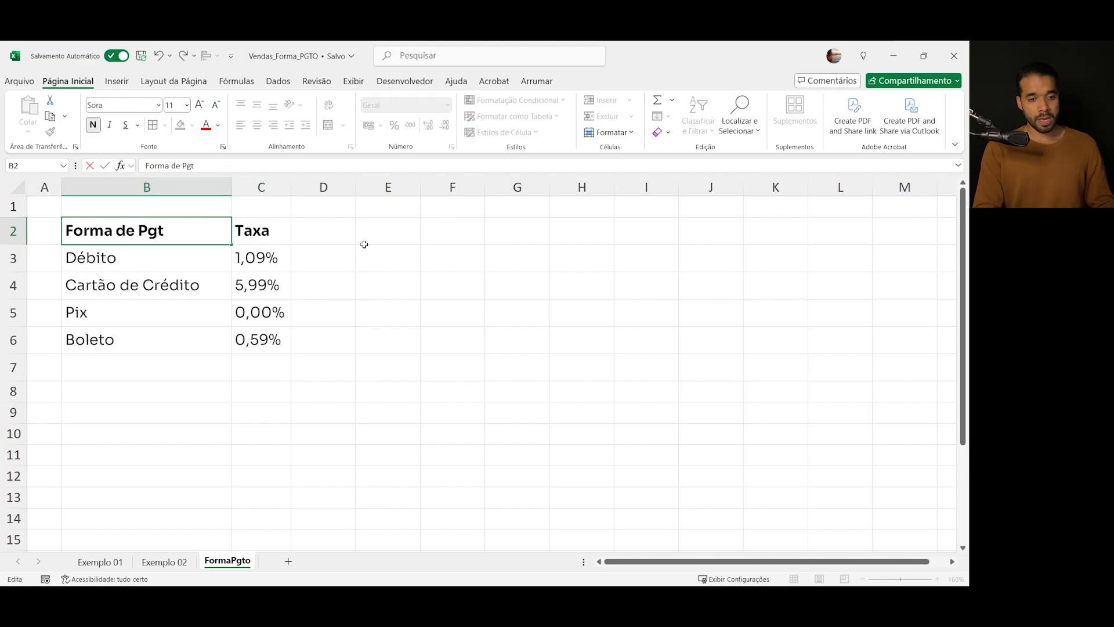
key("Return")
Shorten the payment method in cell B4 to "Crédito"
double_click(100, 295)
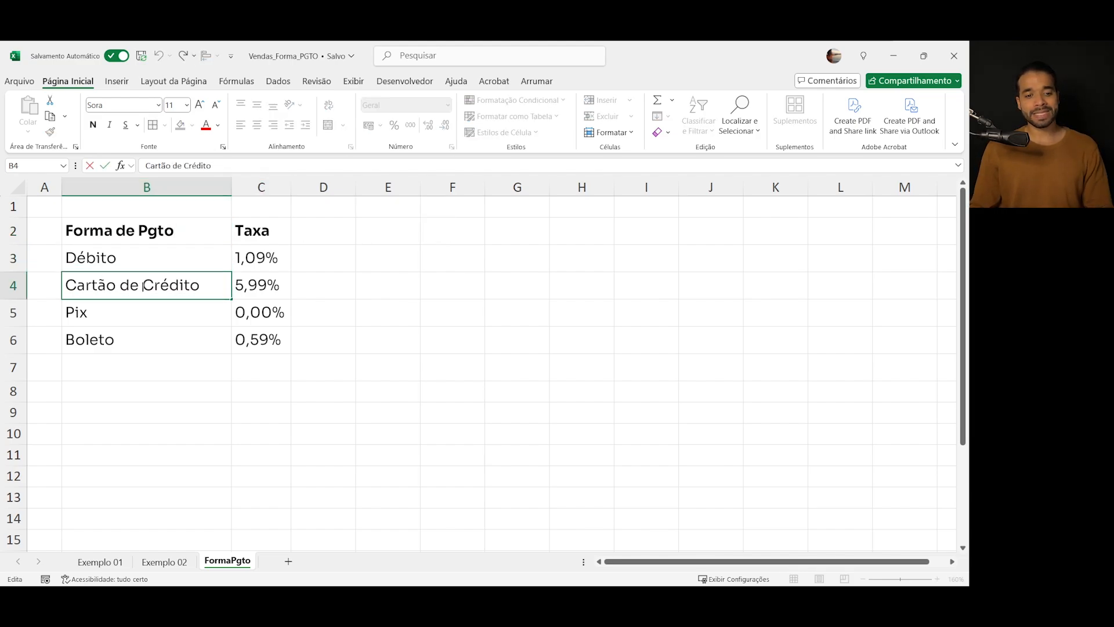
left_click_drag(141, 288, 63, 286)
key("BackSpace")
left_click(360, 306)
Set the Débito rate in cell C3 to 1,99%
left_click(194, 266)
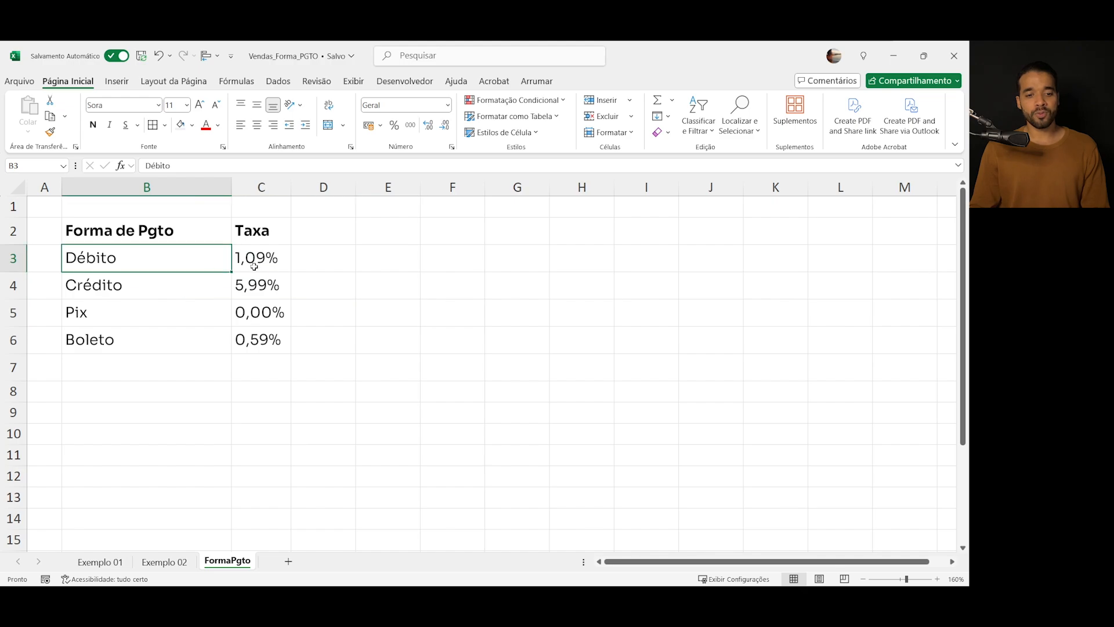
left_click(258, 266)
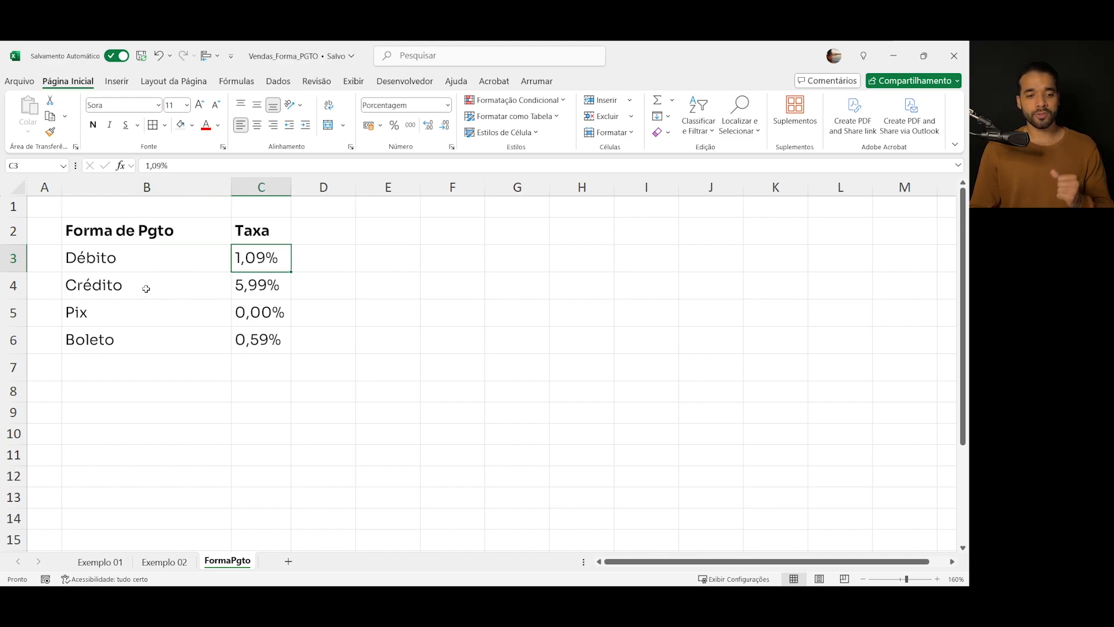
left_click(174, 287)
left_click(261, 277)
left_click(264, 251)
double_click(255, 257)
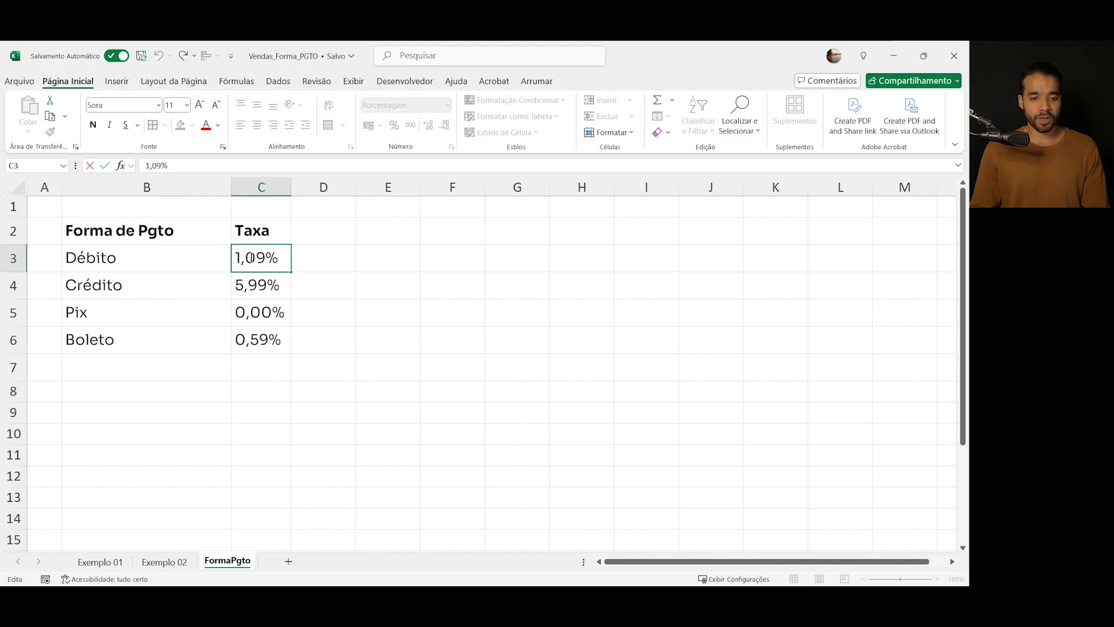
key("BackSpace")
type("9")
key("Return")
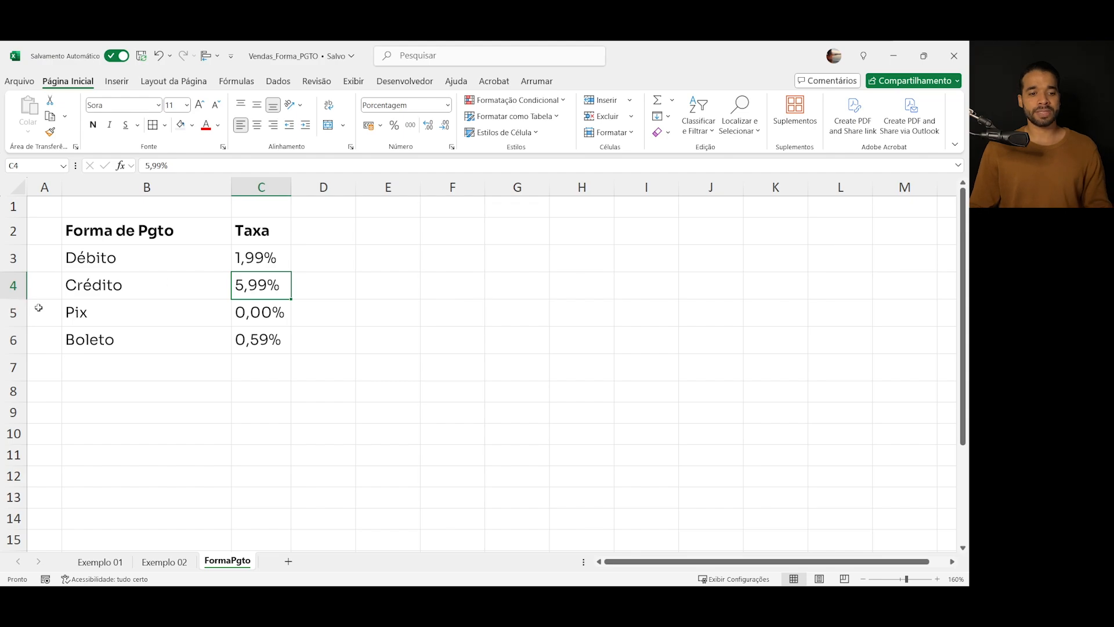
Review the Pix and Boleto entries and their rates in the FormaPgto table
left_click(182, 316)
left_click(255, 312)
left_click(177, 343)
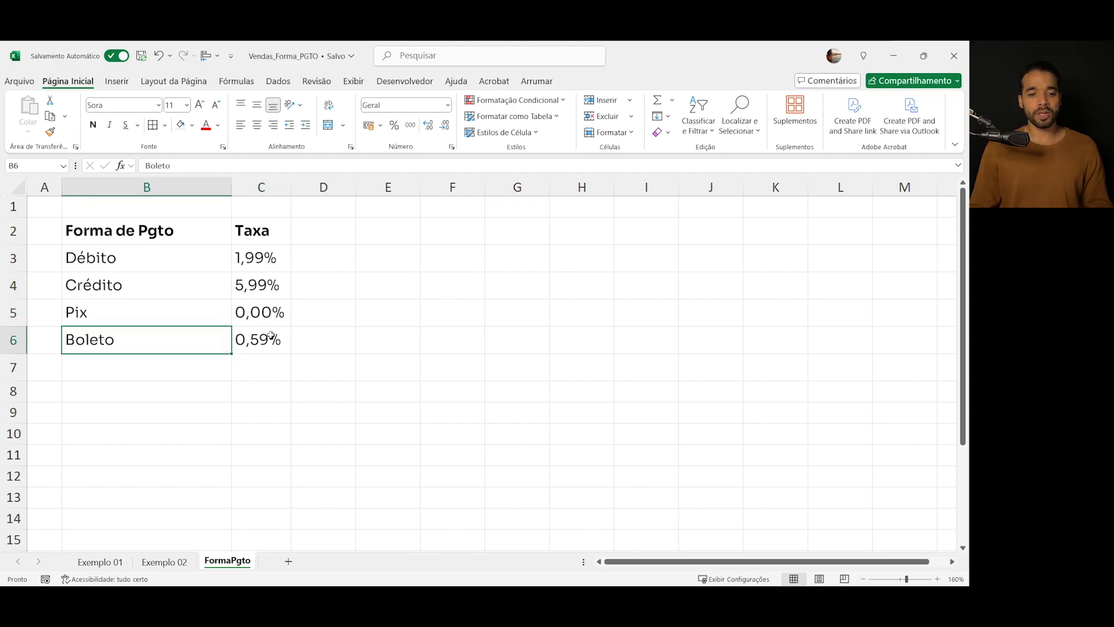
left_click(266, 346)
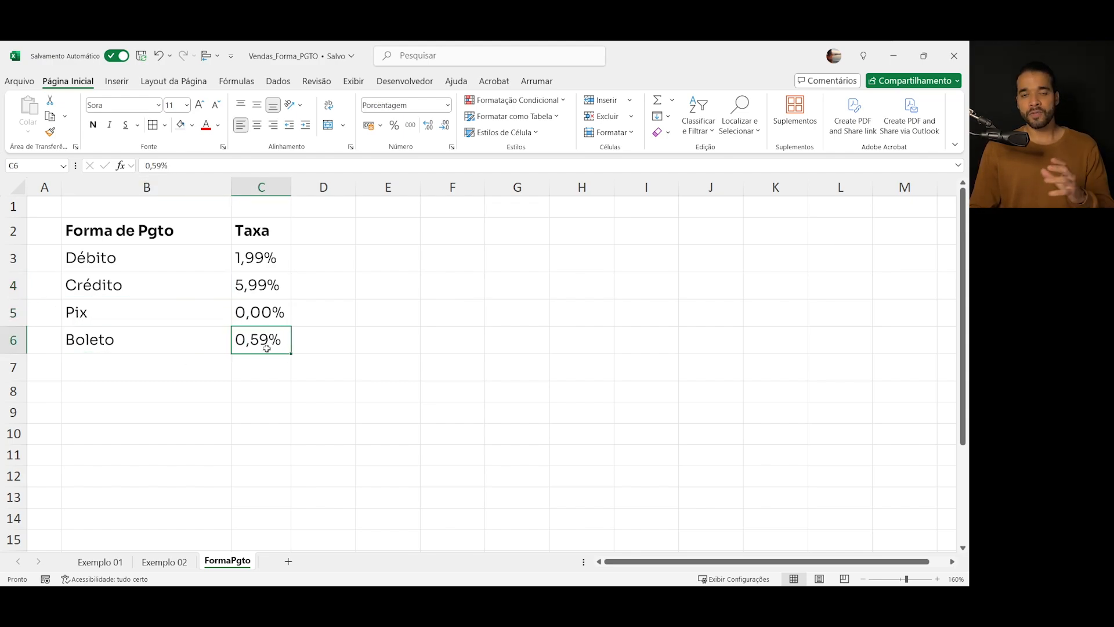
Examine the payment methods in the Forma de Pgto column of the Exemplo 01 sheet
left_click(117, 563)
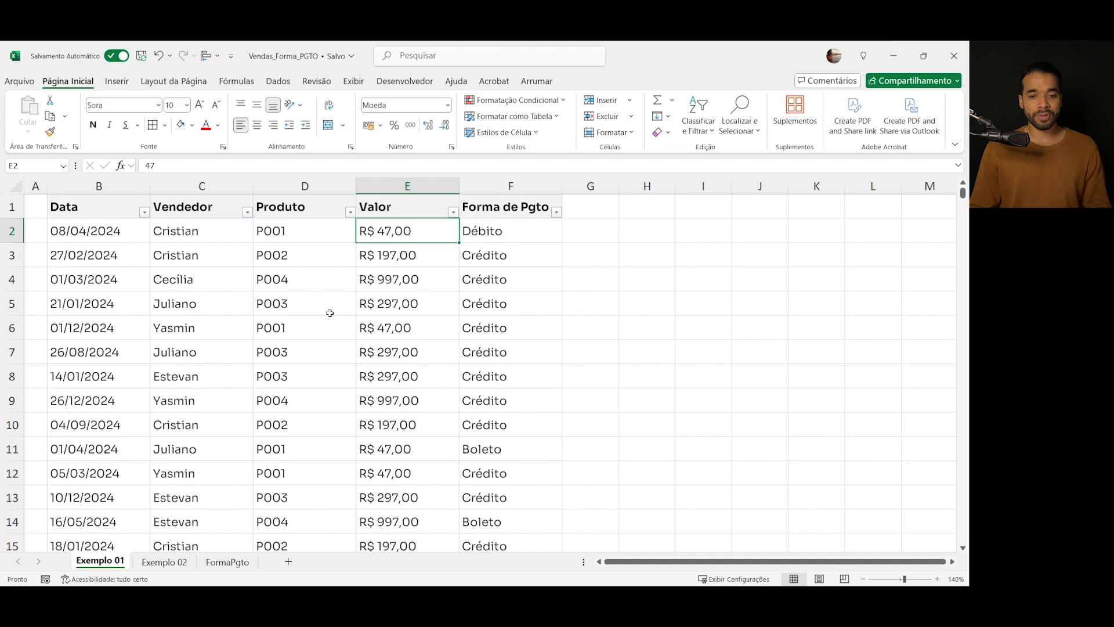
left_click(556, 212)
left_click(638, 365)
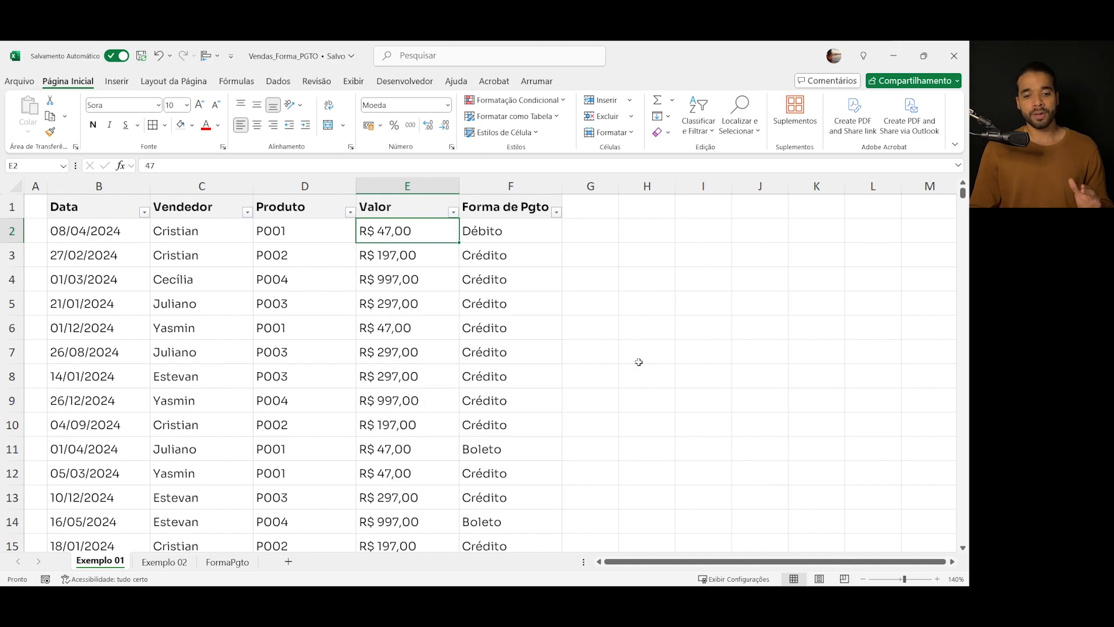
left_click(557, 213)
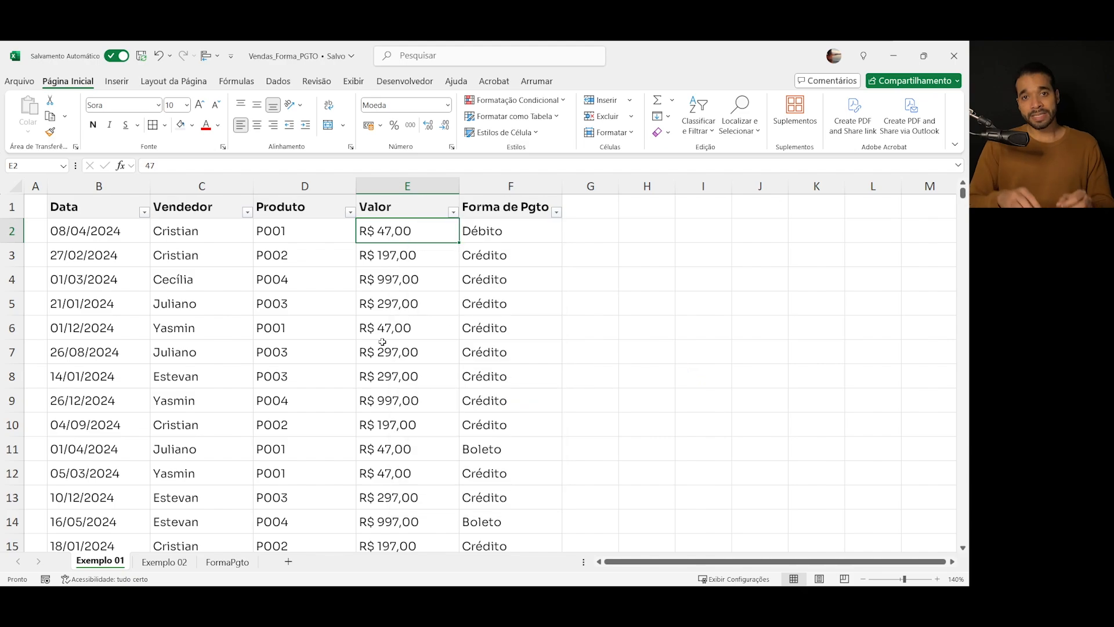
left_click(667, 335)
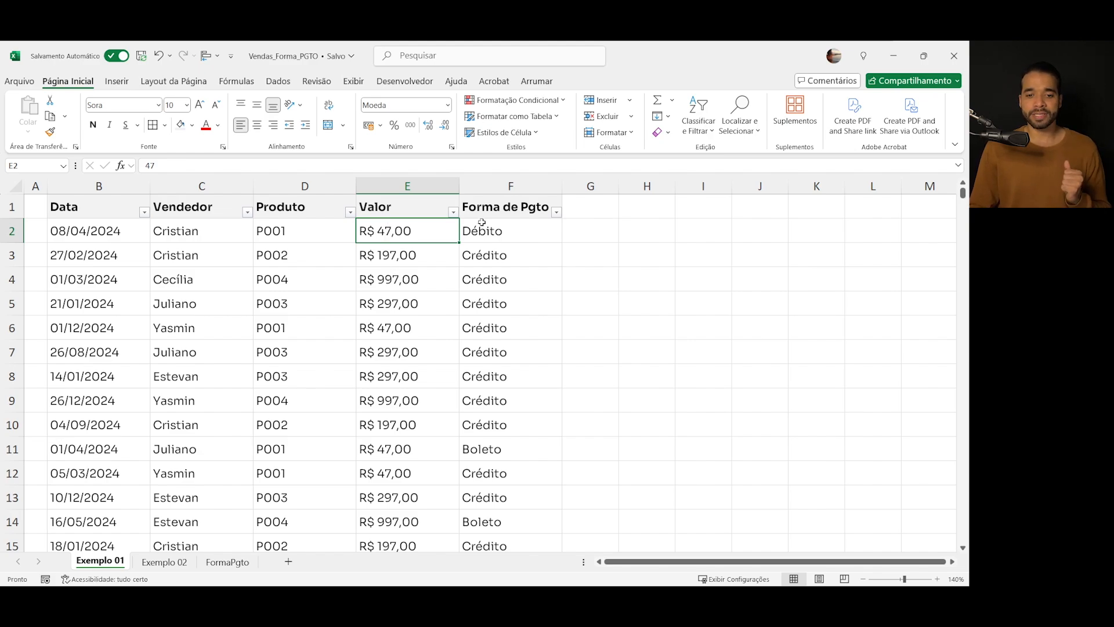
left_click(513, 234)
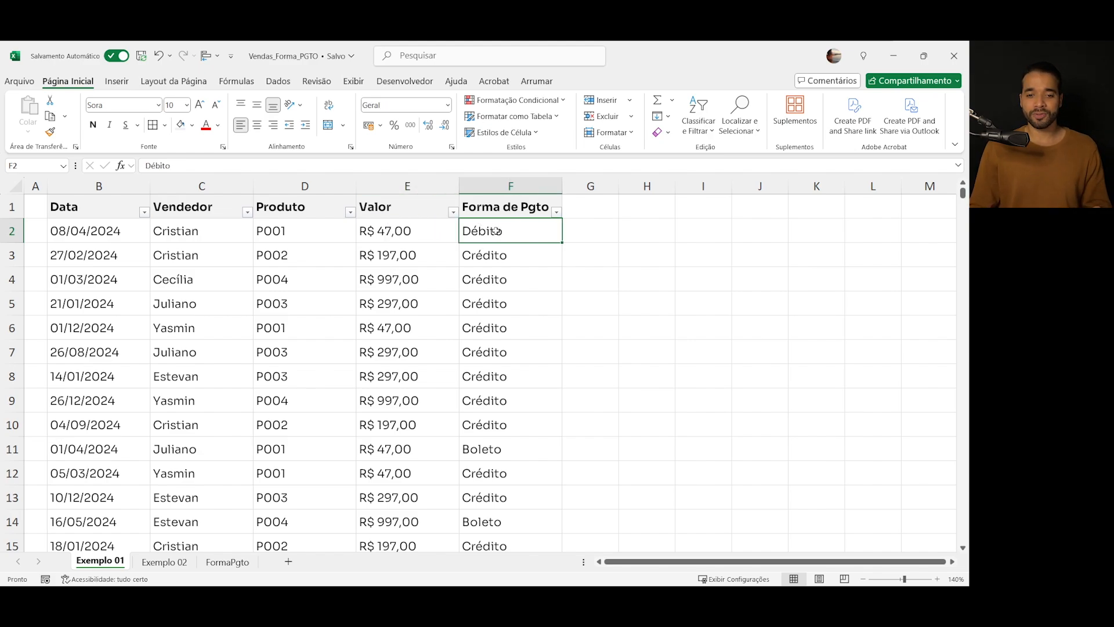
left_click(497, 253)
left_click(492, 445)
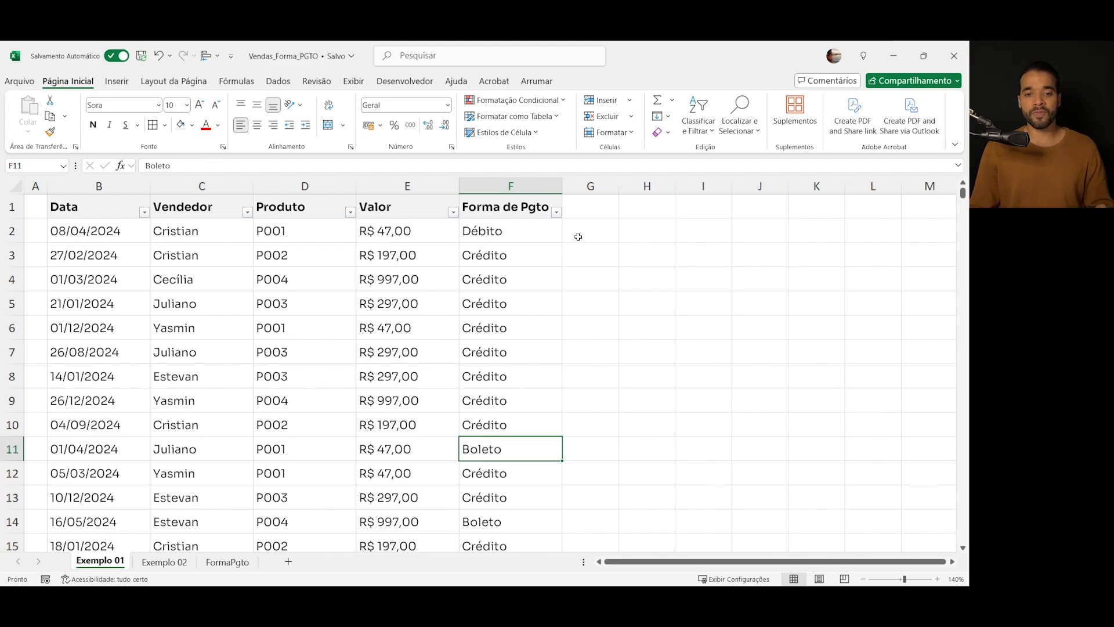
left_click(595, 198)
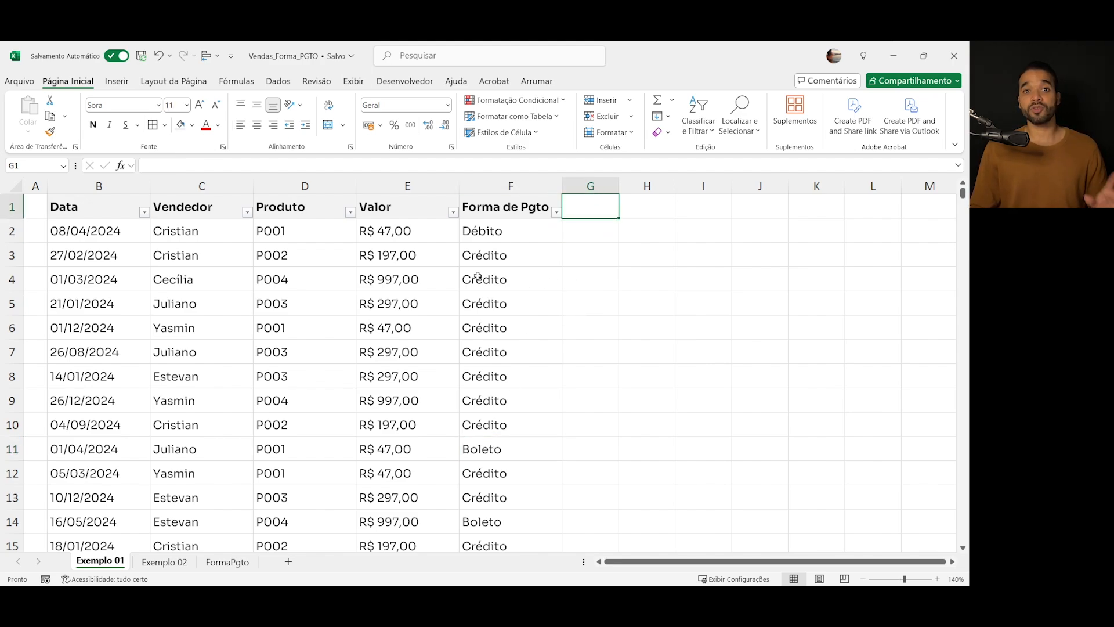
Convert the sales data in B1:F1001 into a table with headers
left_click(379, 311)
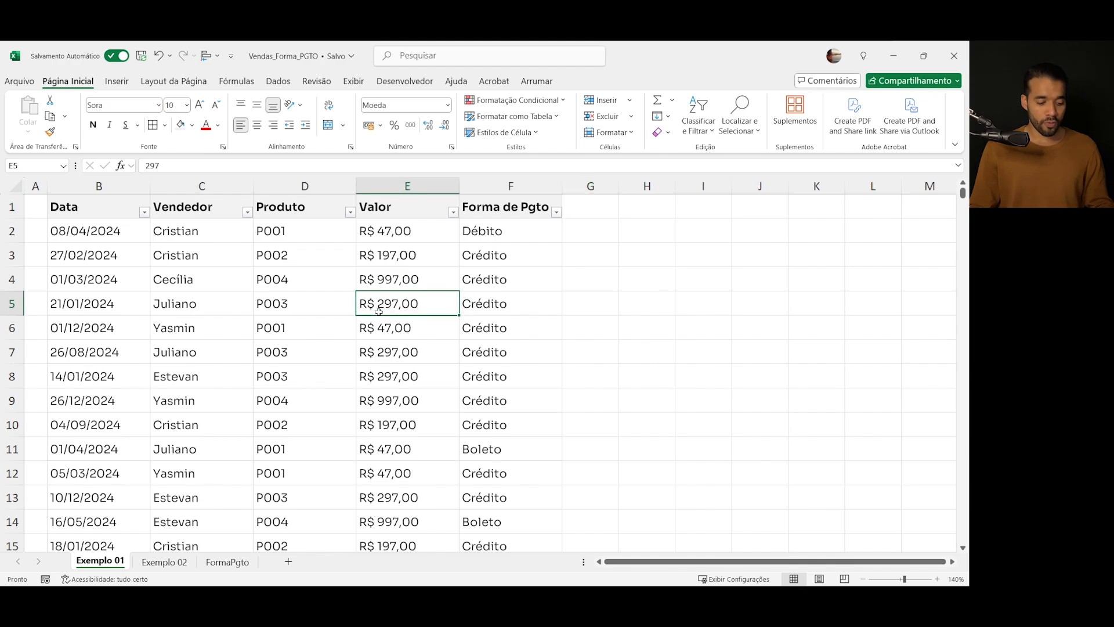
key("ctrl+alt+t")
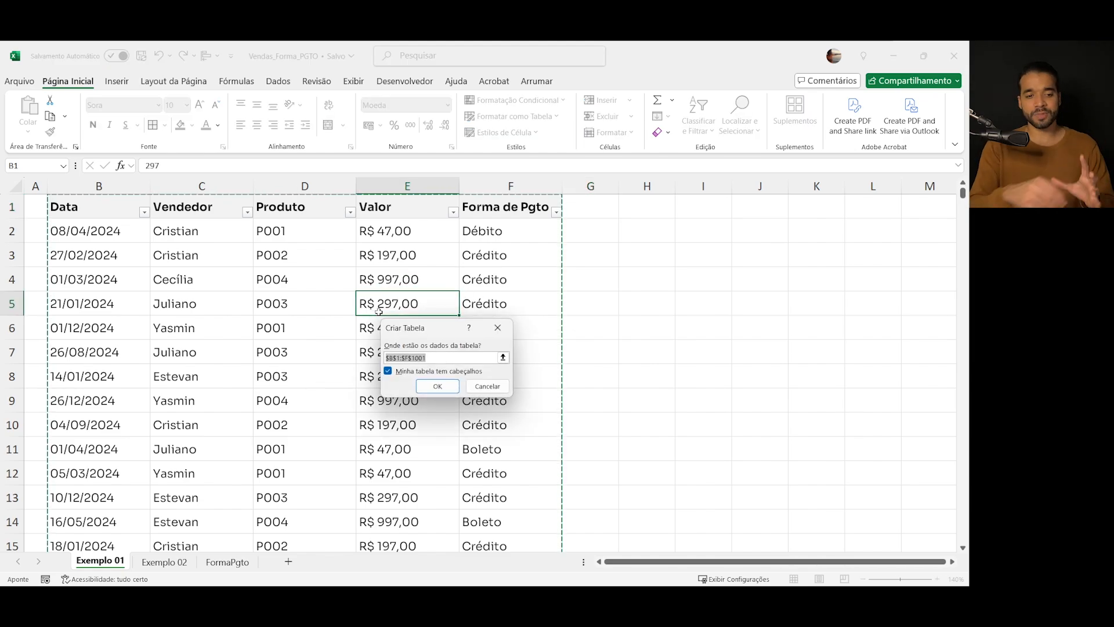
key("Return")
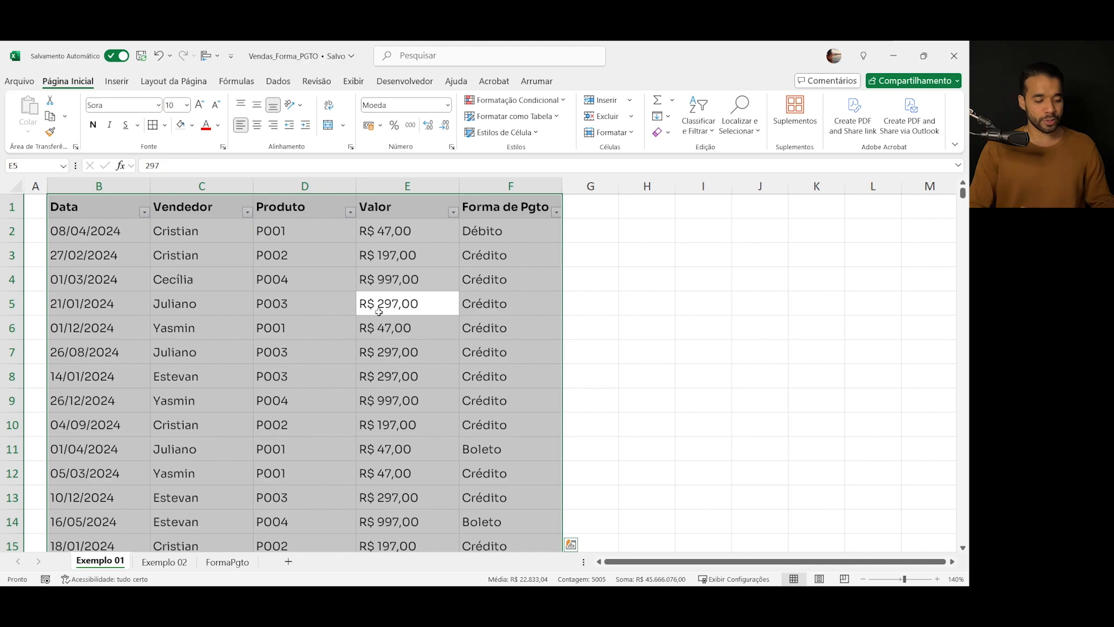
left_click(378, 311)
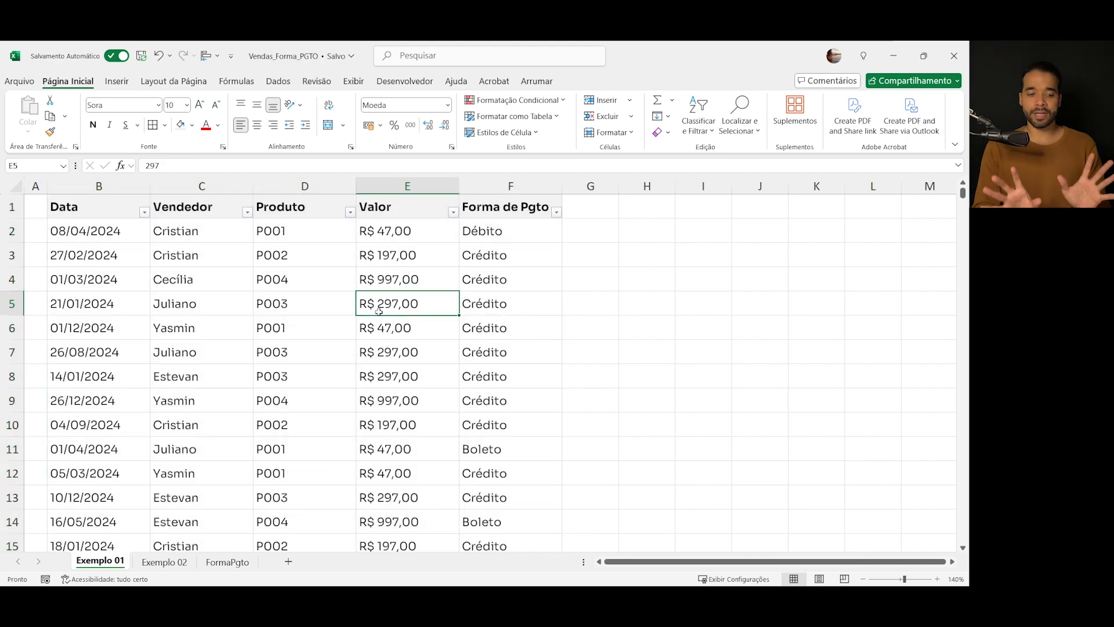
key("ctrl+alt+t")
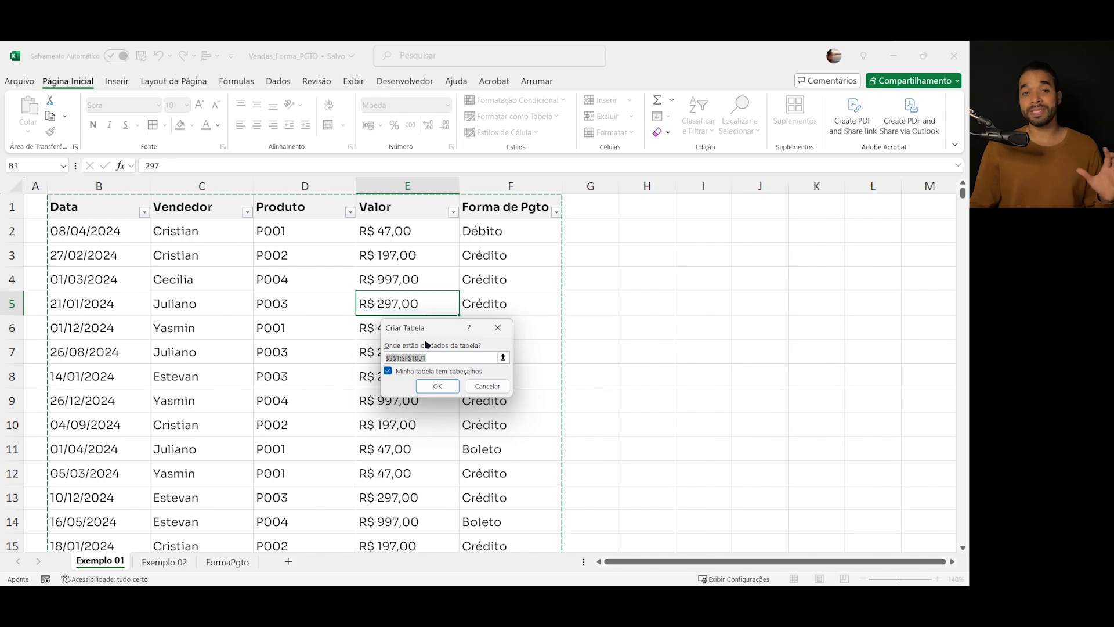
left_click(437, 386)
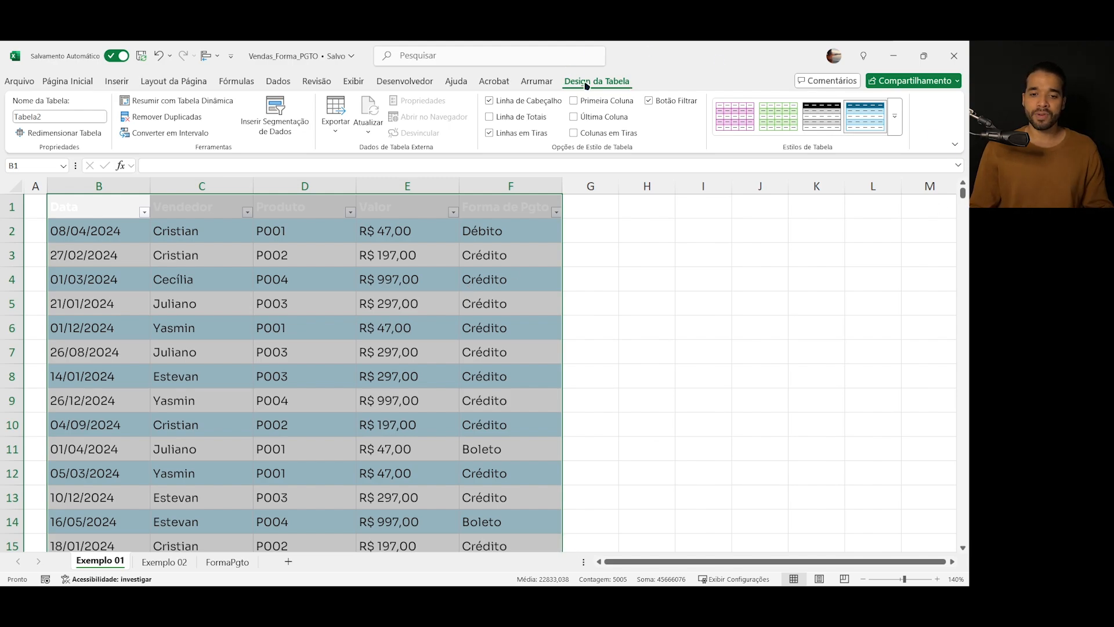
Make the plain first style of the Clara group the default table style and apply it to the sales table
left_click(894, 116)
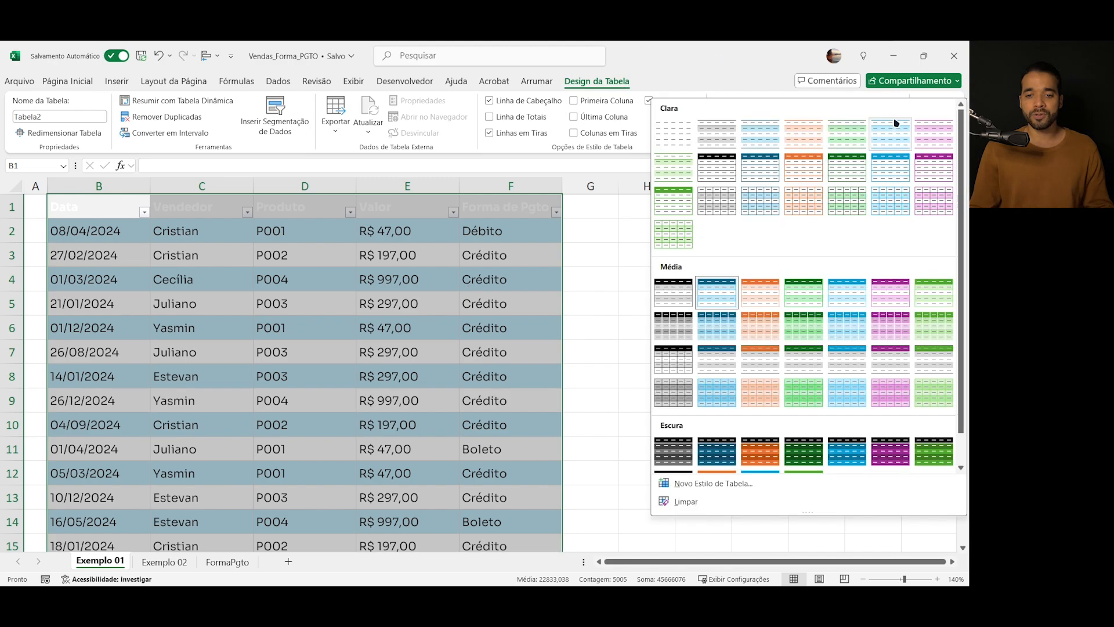
right_click(682, 139)
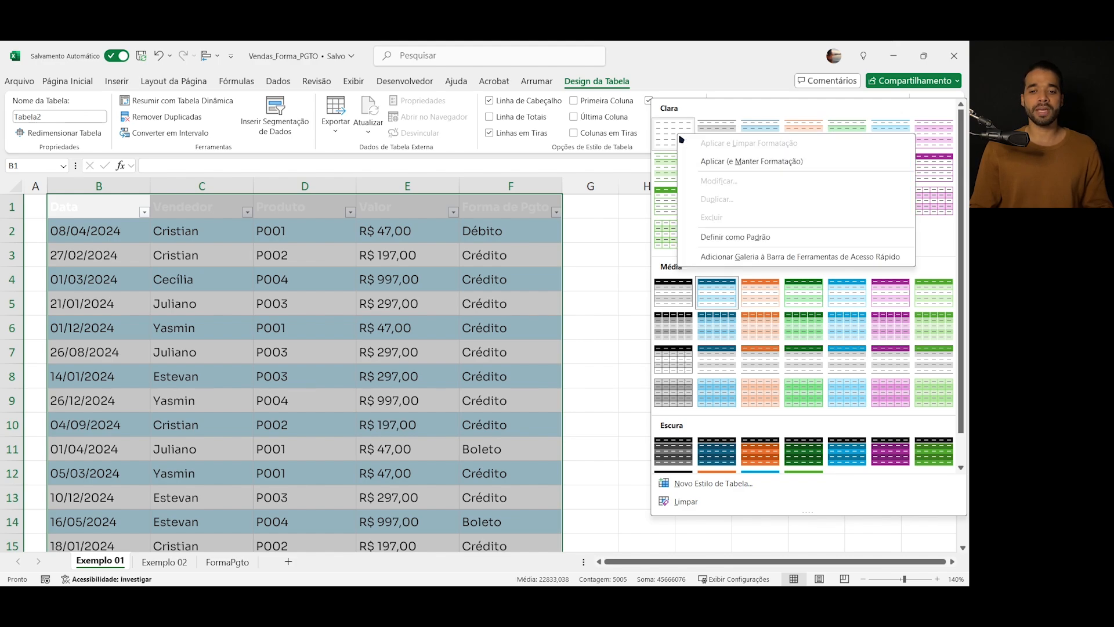
left_click(746, 236)
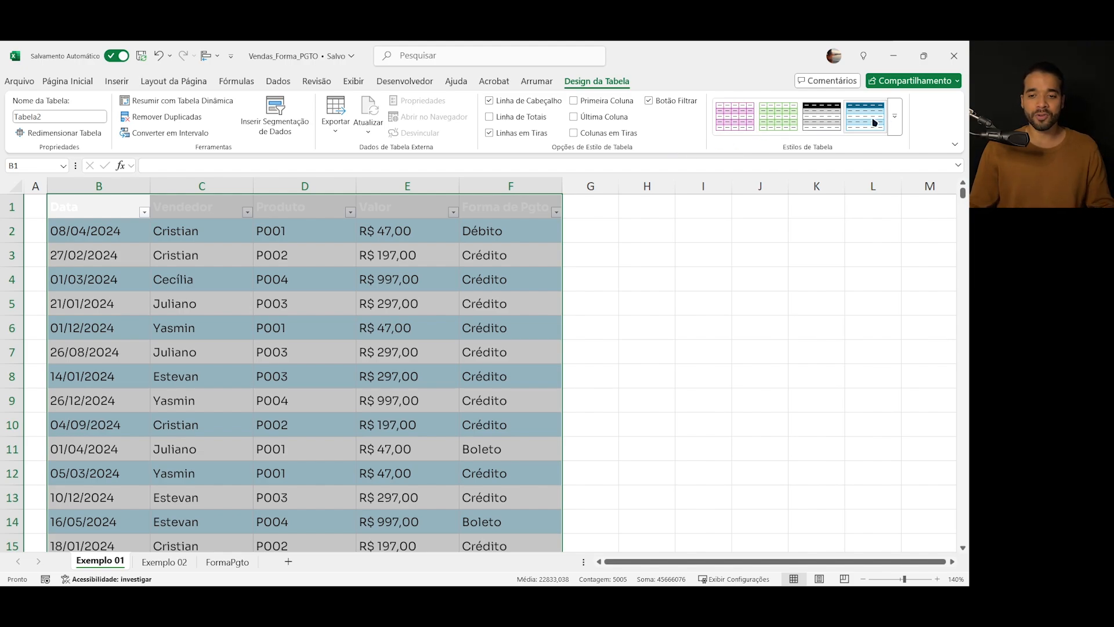
left_click(894, 116)
left_click(673, 134)
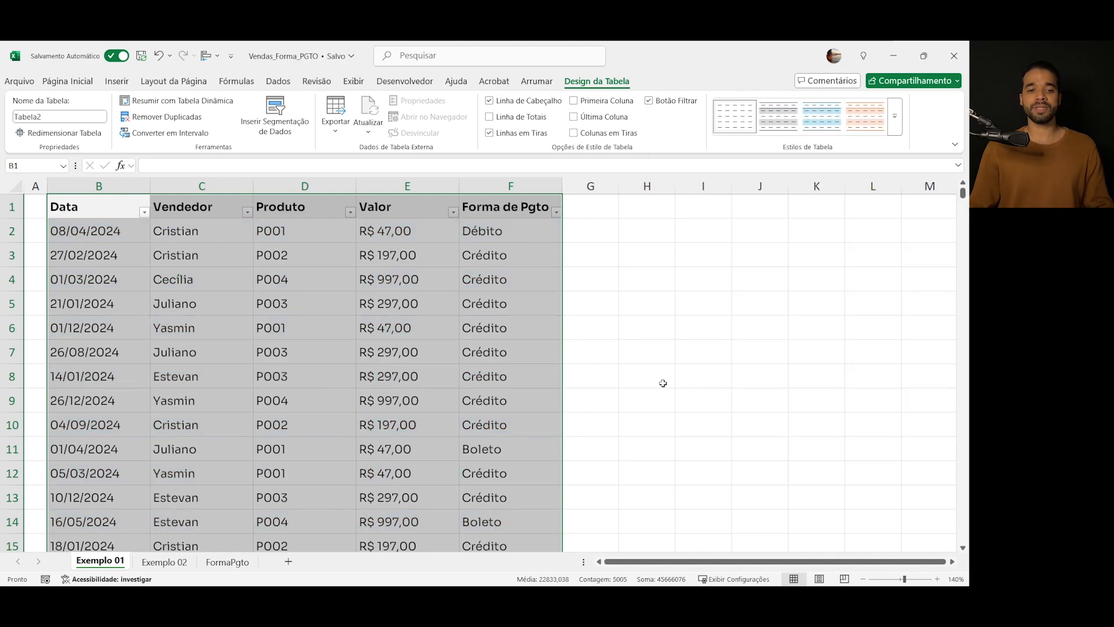
Rename the sales table as Exemplo01
left_click(164, 316)
left_click(92, 114)
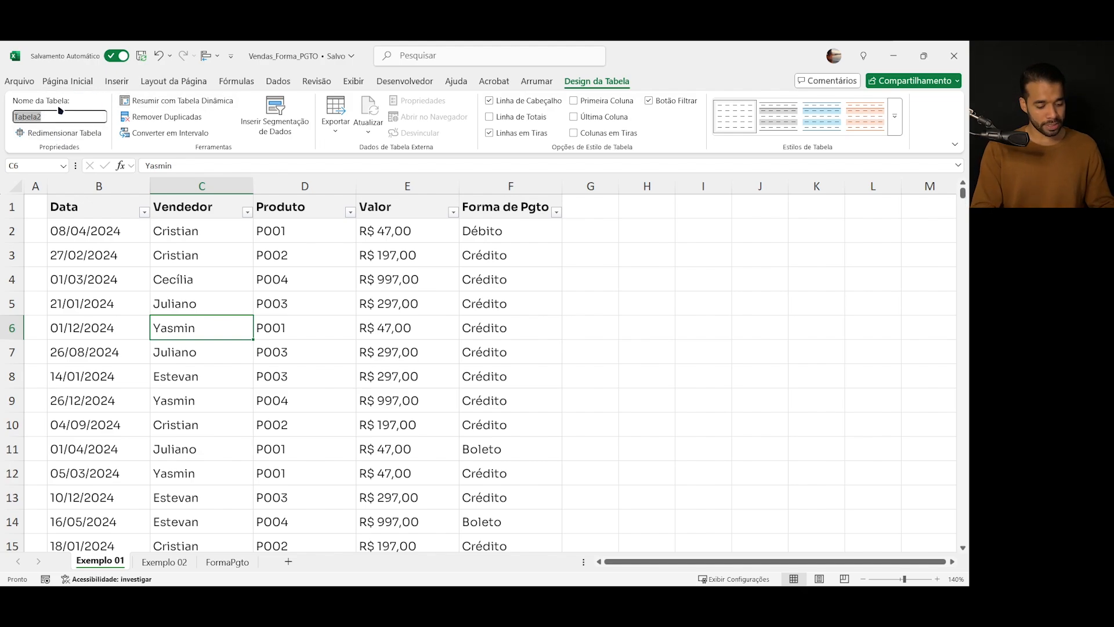
type("Exemplo01")
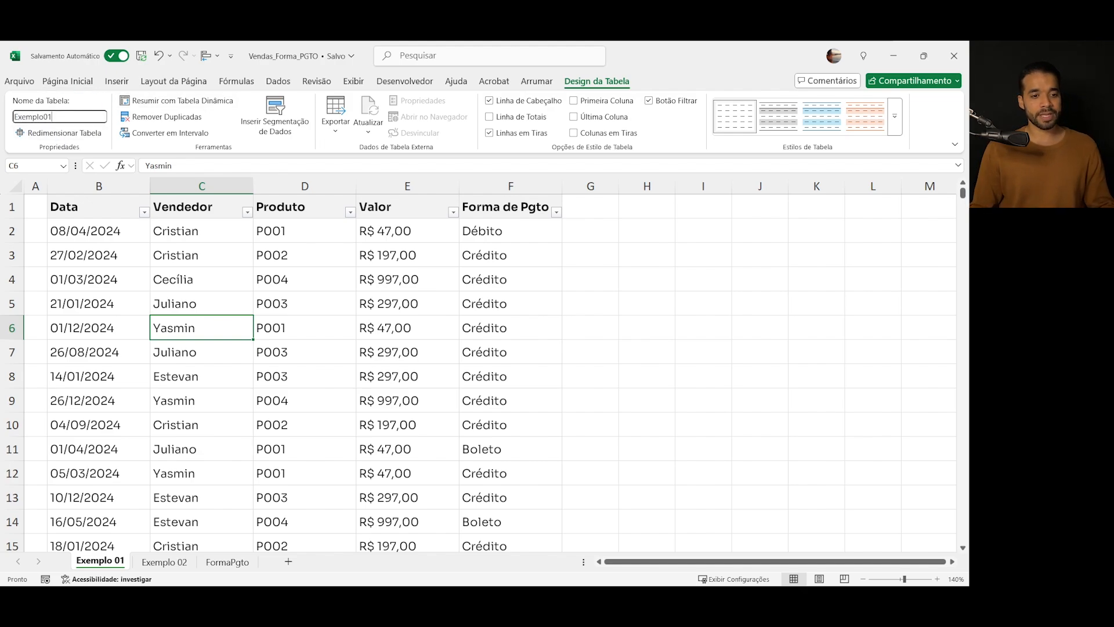
key("Return")
left_click(335, 251)
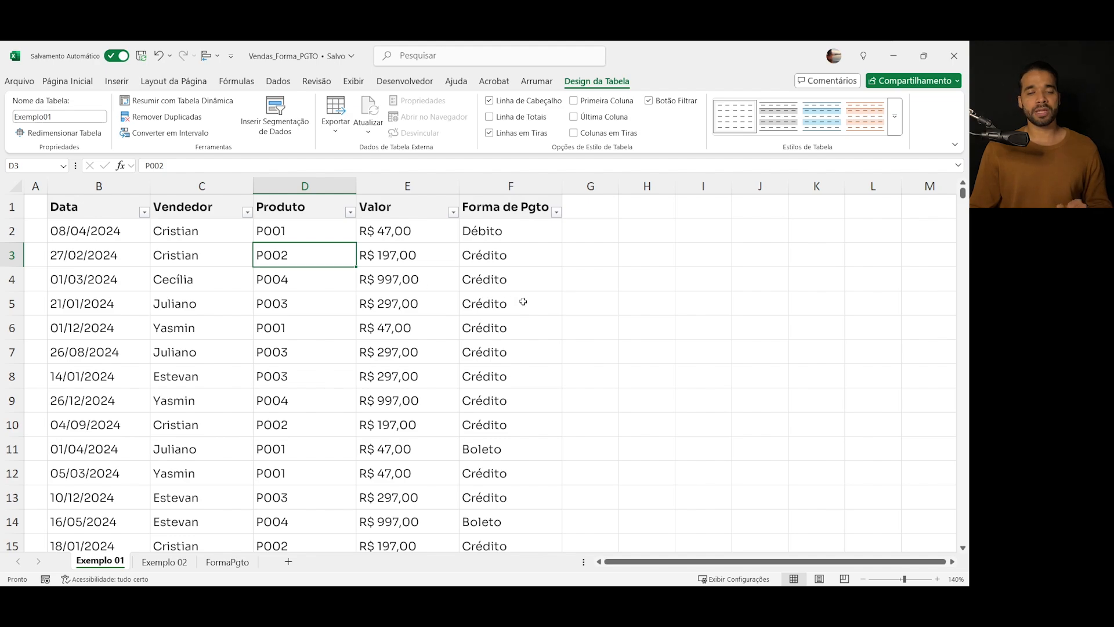
Add a "Taxa" column to the sales table by entering the header in cell G1
left_click(585, 214)
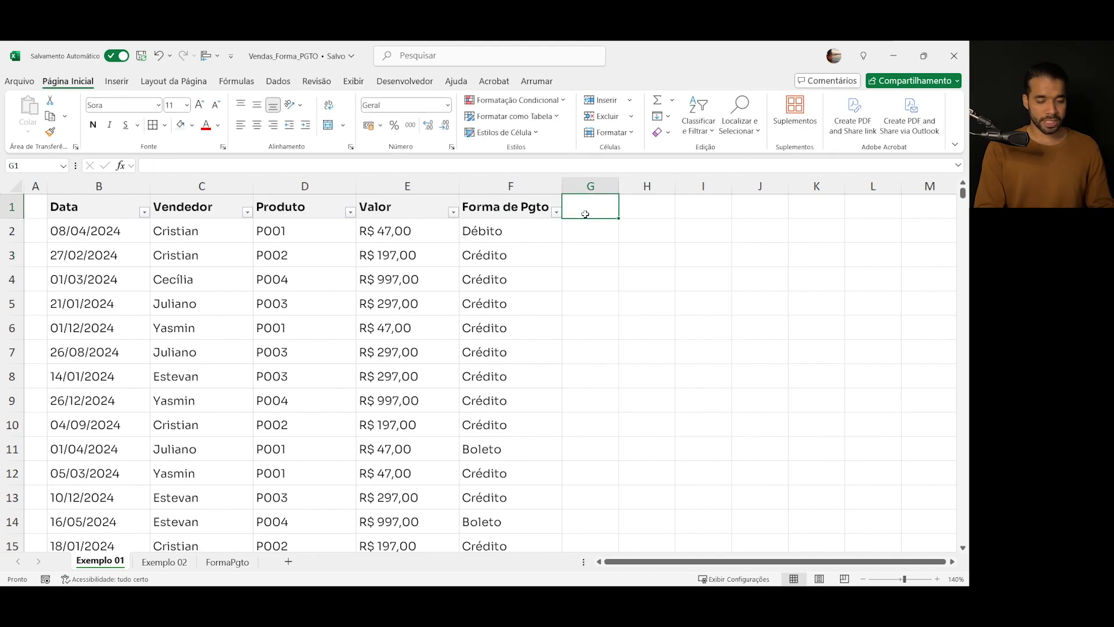
type("Taxa")
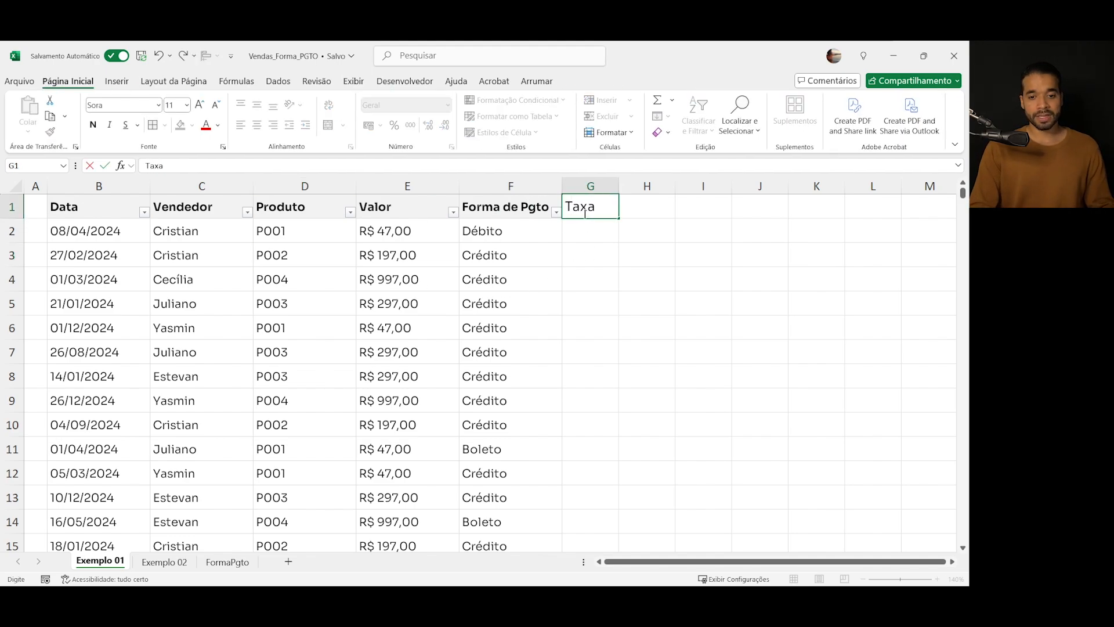
key("Return")
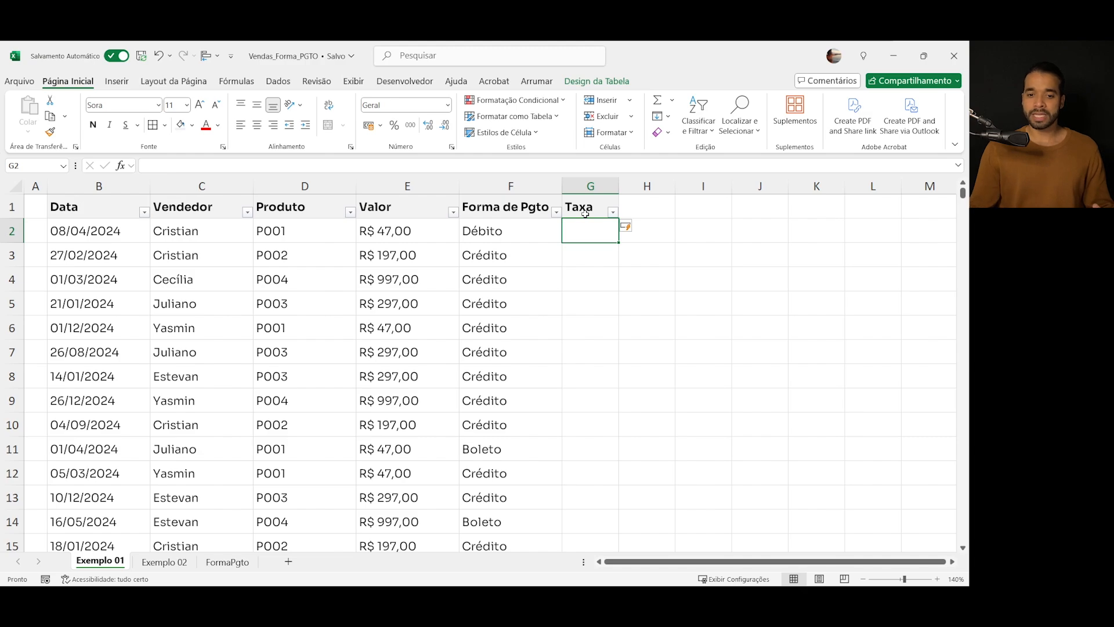
left_click_drag(586, 232, 588, 313)
left_click(642, 203)
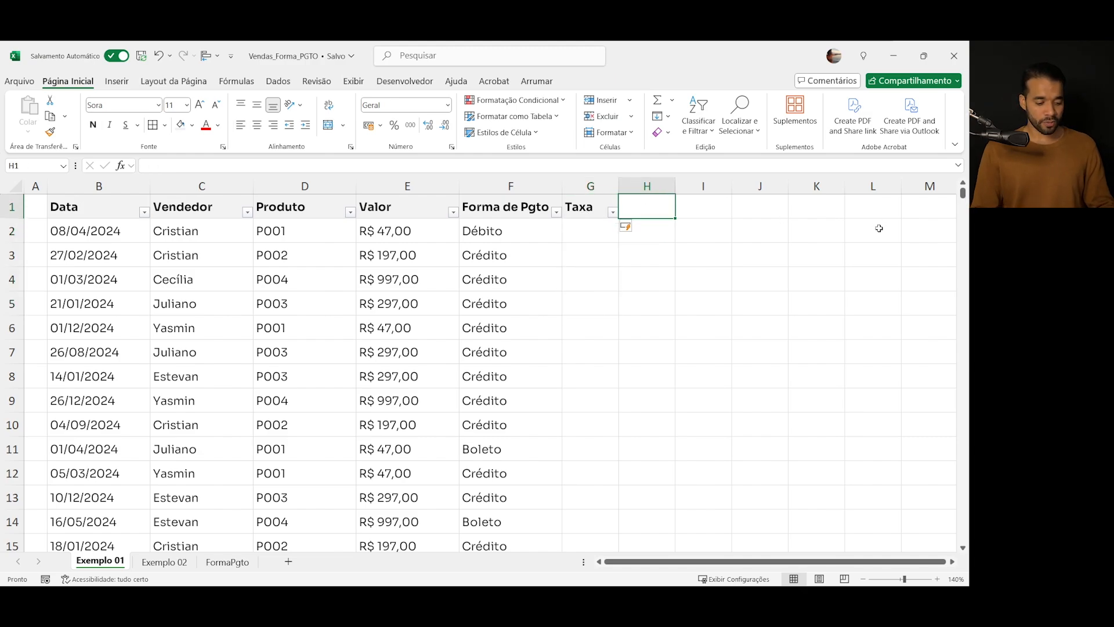
Add a "Valor Líquido" column to the sales table by entering the header in cell H1
type("L")
key("BackSpace")
type("V")
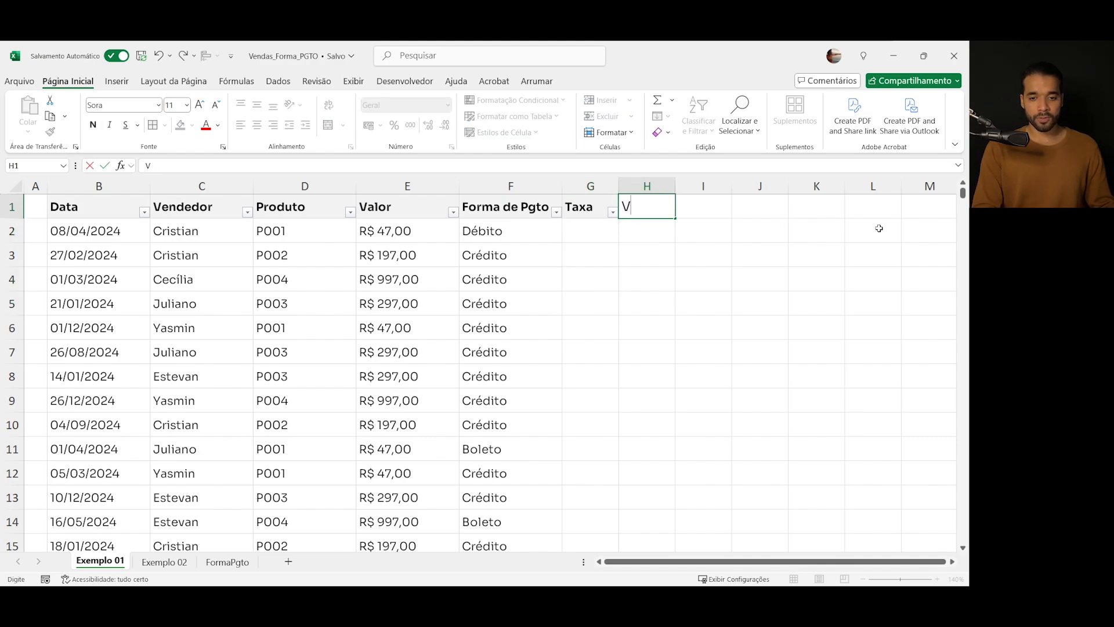
type("alor Líquyi")
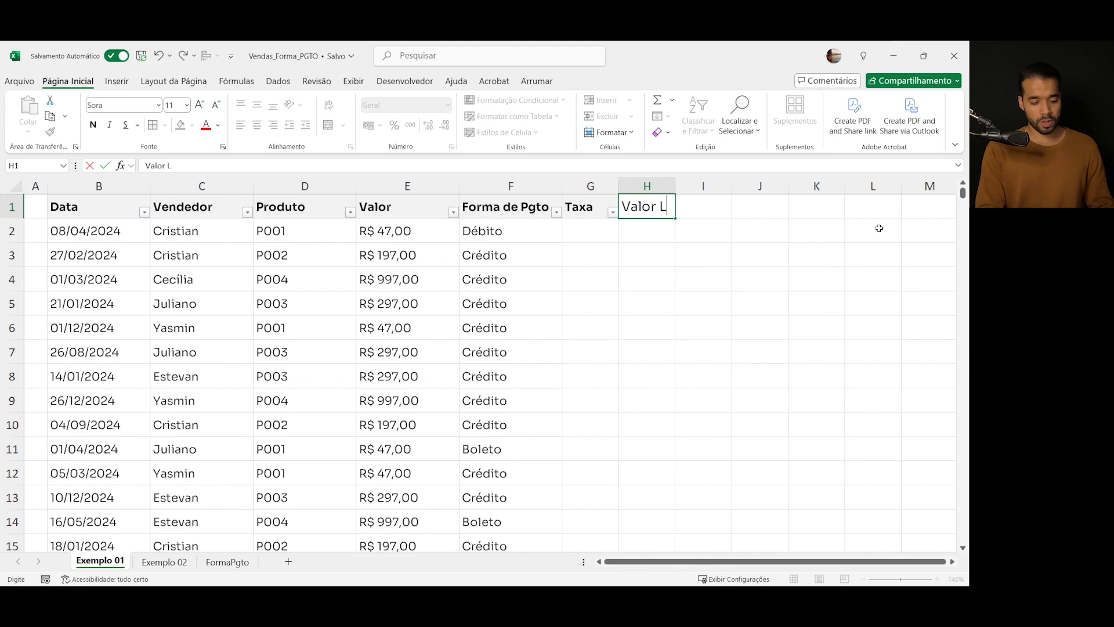
key("BackSpace")
key("BackSpace")
type("ido")
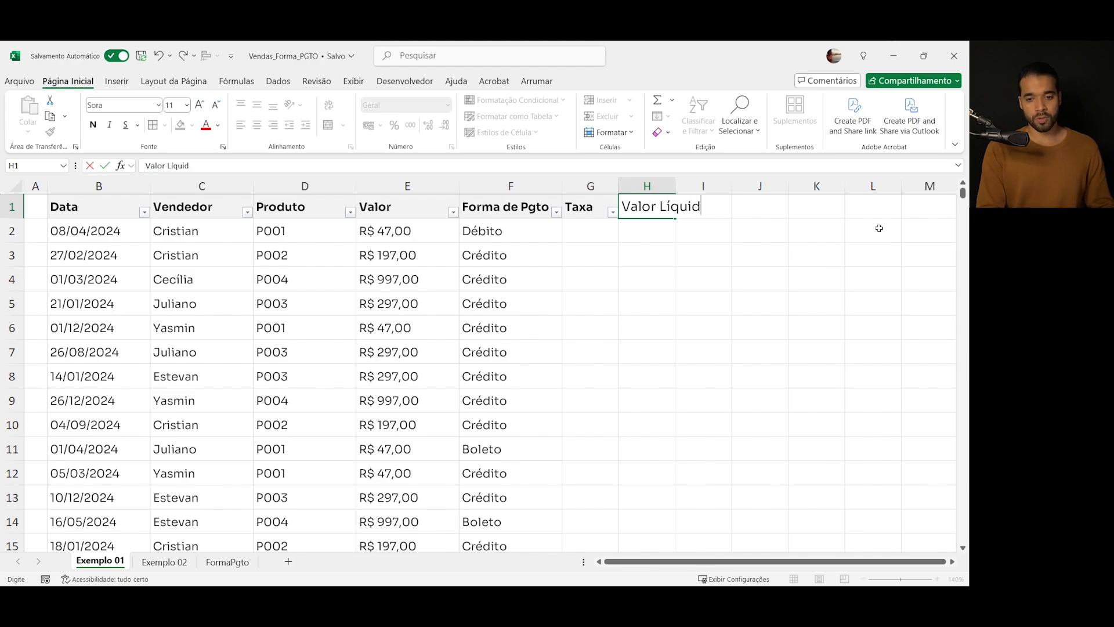
key("Return")
Fit the "Valor Líquido" column to its header and widen the "Taxa" column
double_click(677, 193)
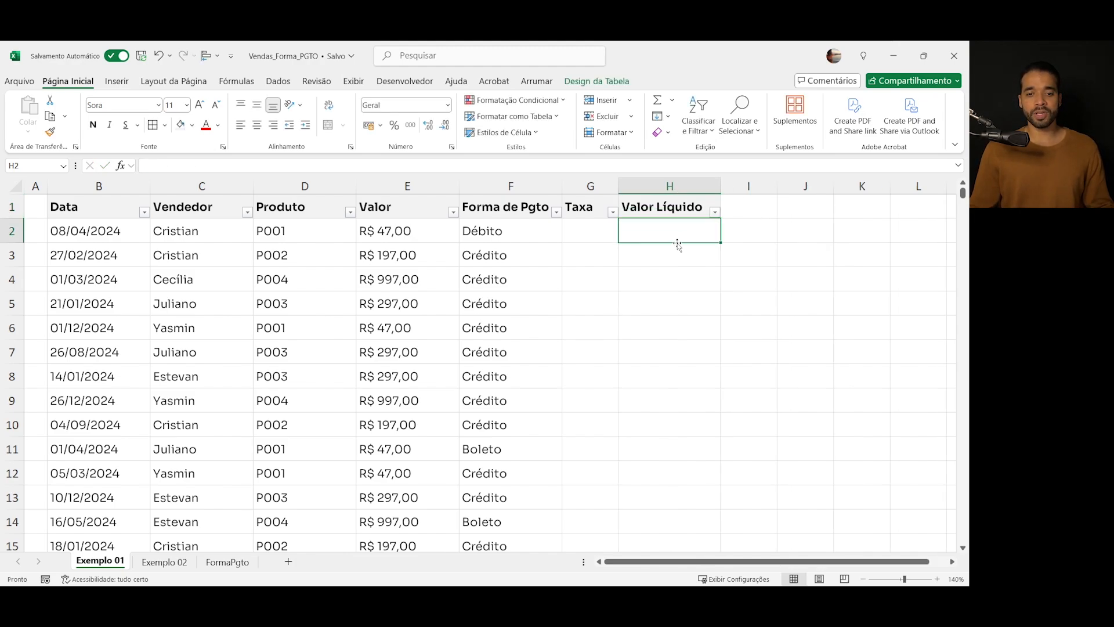
left_click(569, 235)
left_click_drag(616, 185, 645, 186)
left_click(526, 228)
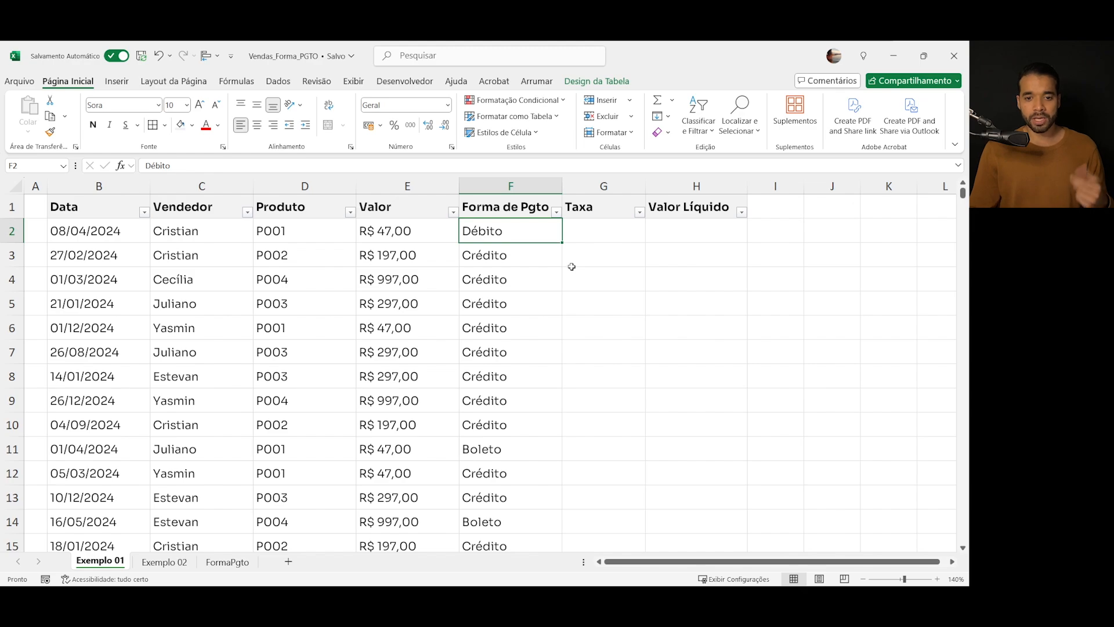
left_click(587, 232)
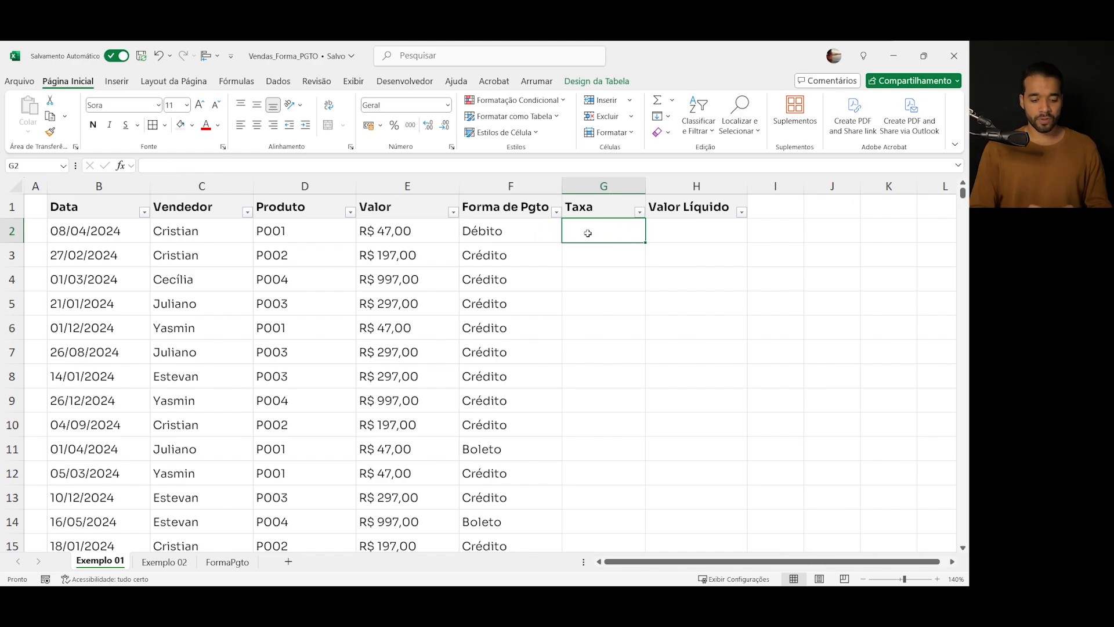
type("=SE(")
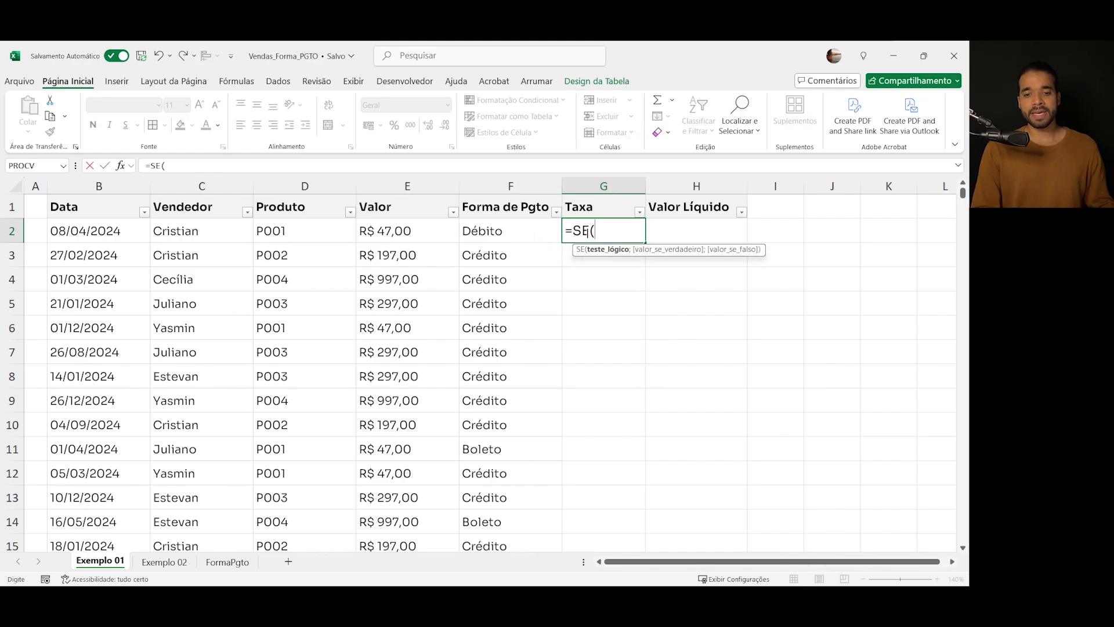
key("BackSpace")
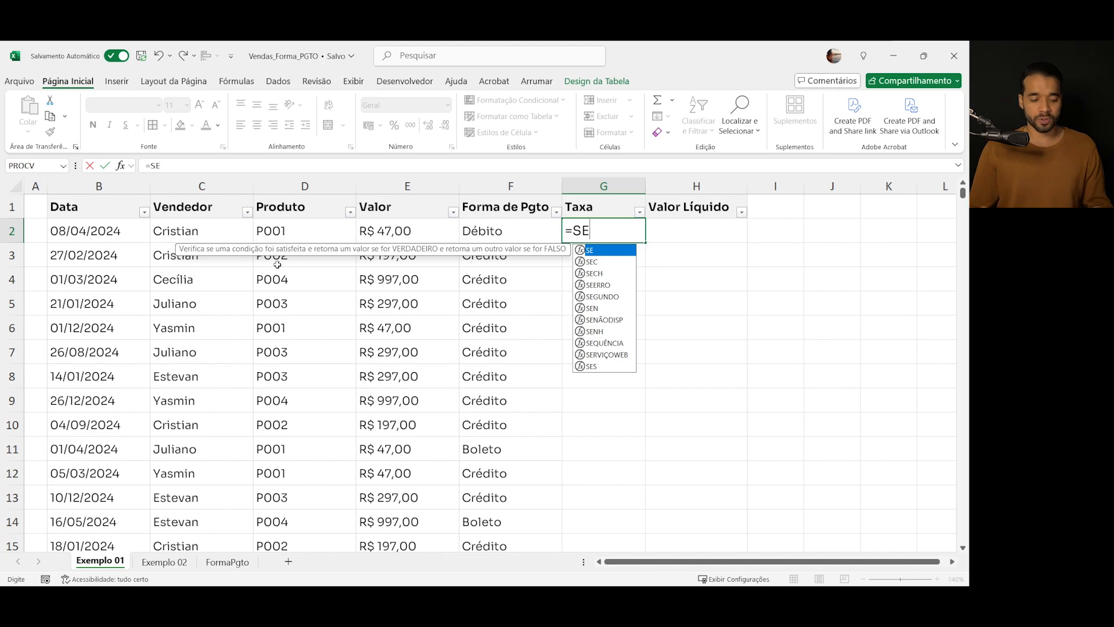
type("(")
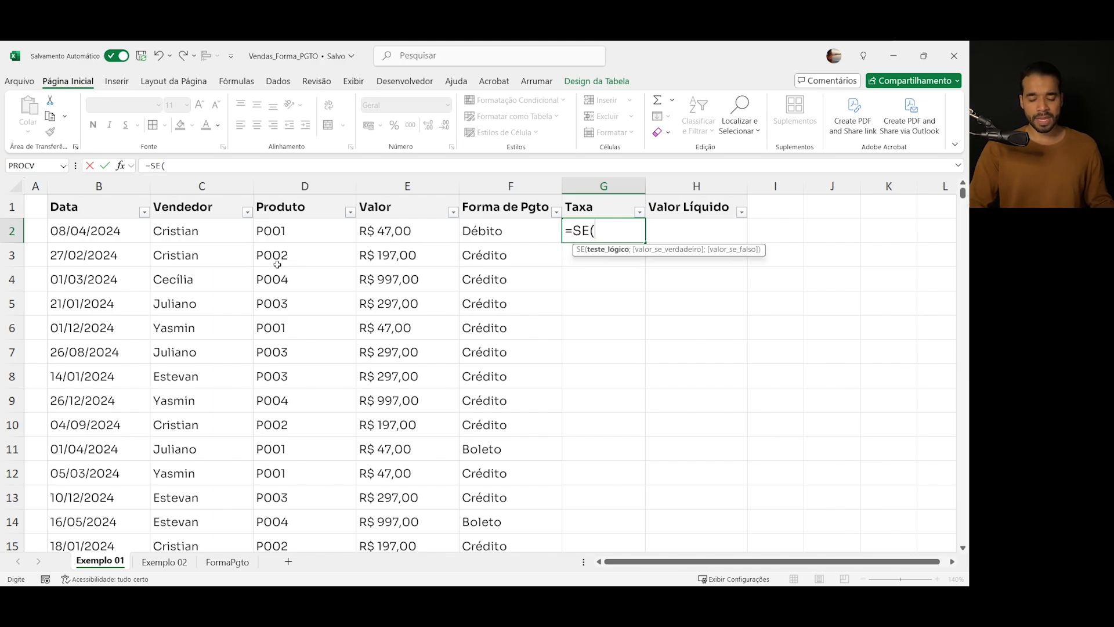
key("Print")
left_click_drag(535, 206, 794, 275)
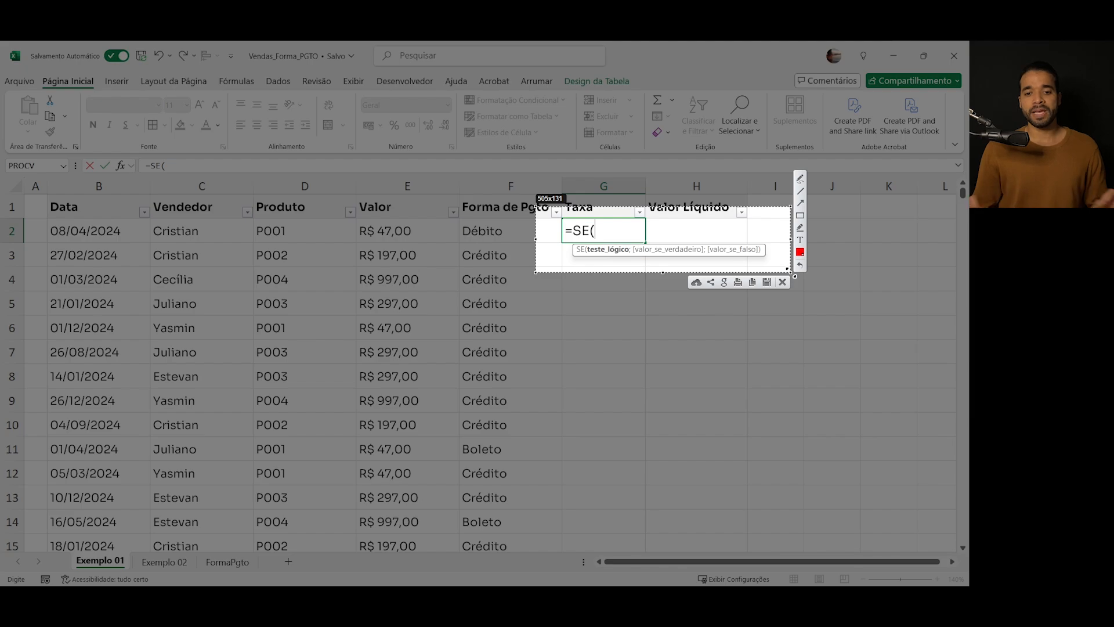
key("ctrl+c")
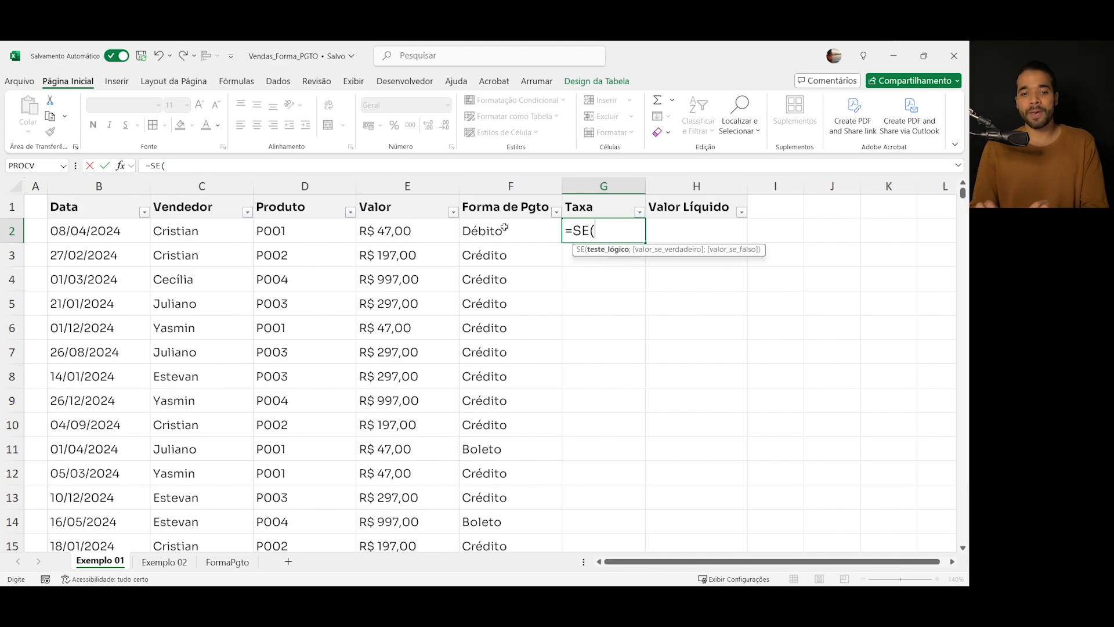
left_click(504, 228)
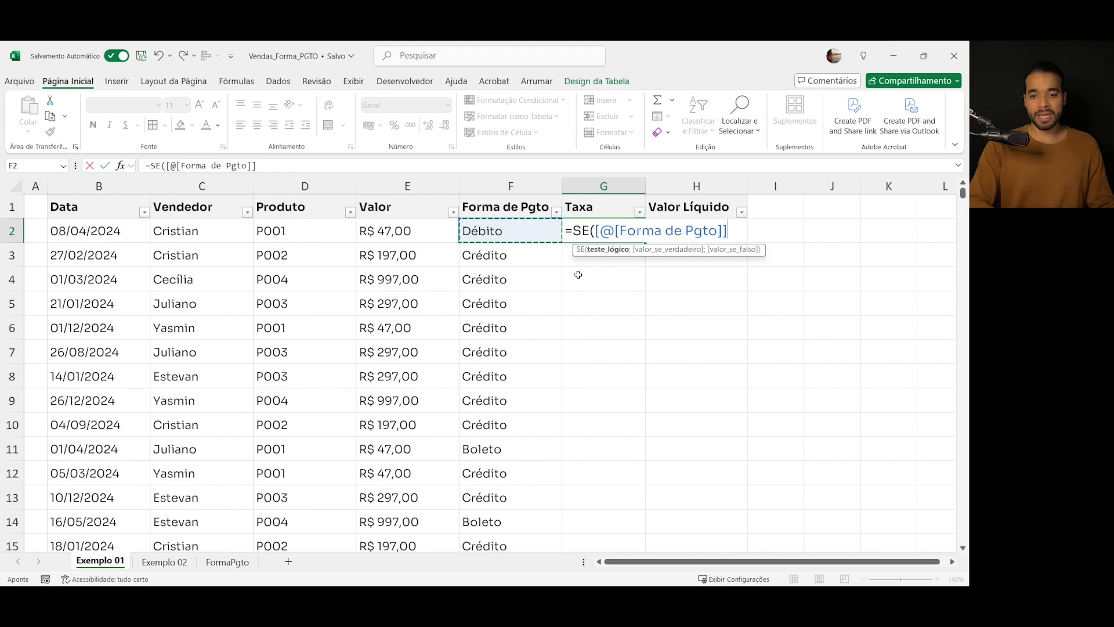
type("=")
left_click_drag(595, 230, 738, 230)
key("BackSpace")
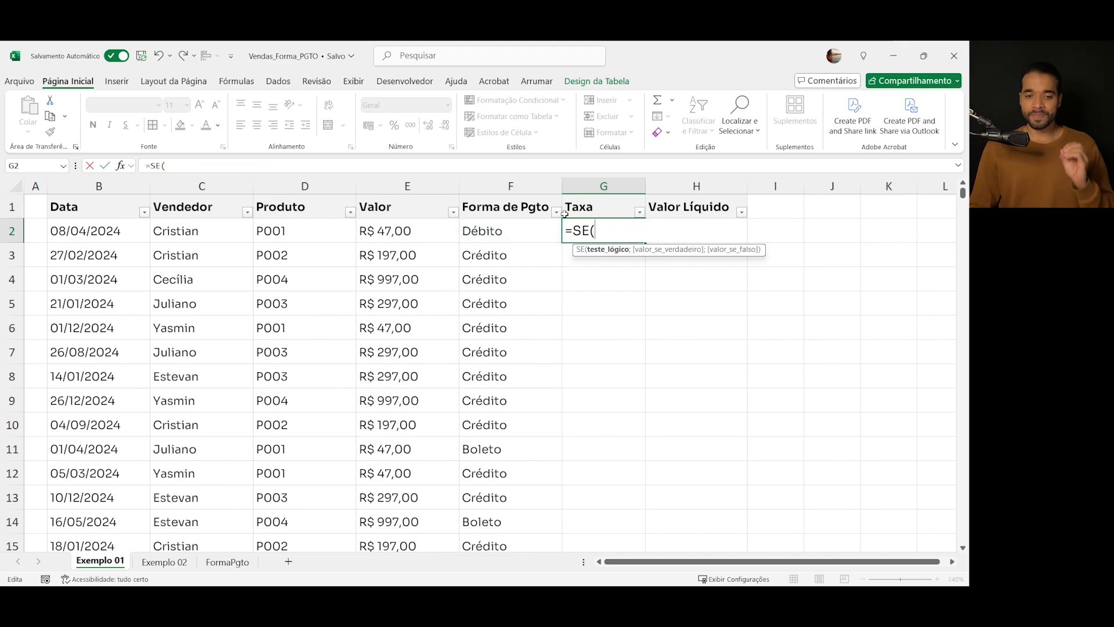
left_click(521, 226)
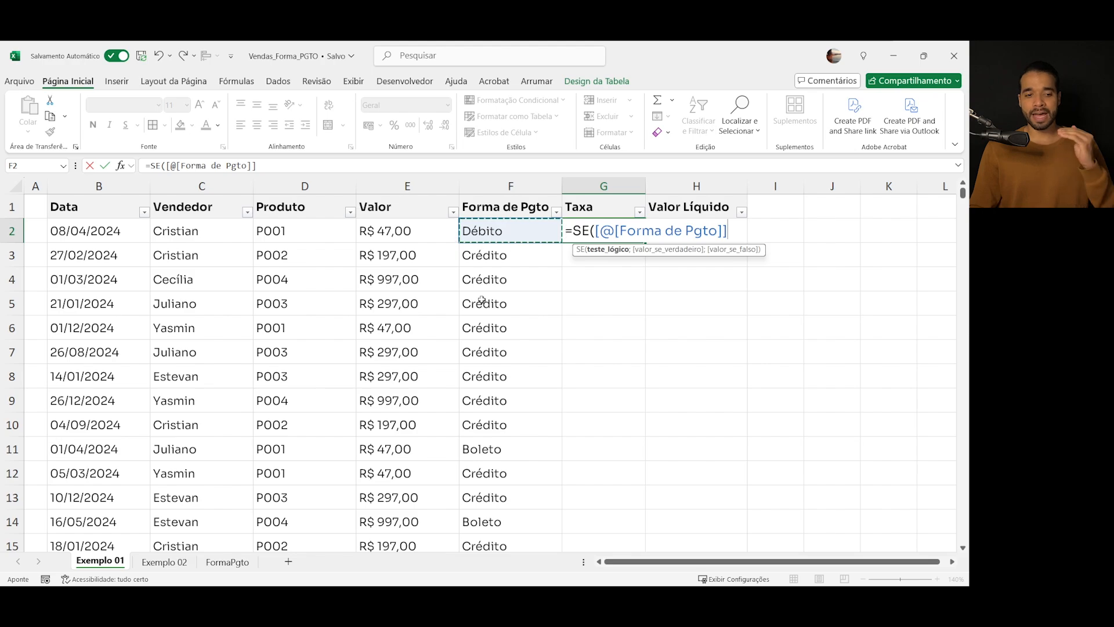
key("Escape")
Convert the Exemplo01 sales table back to a normal cell range
left_click(510, 229)
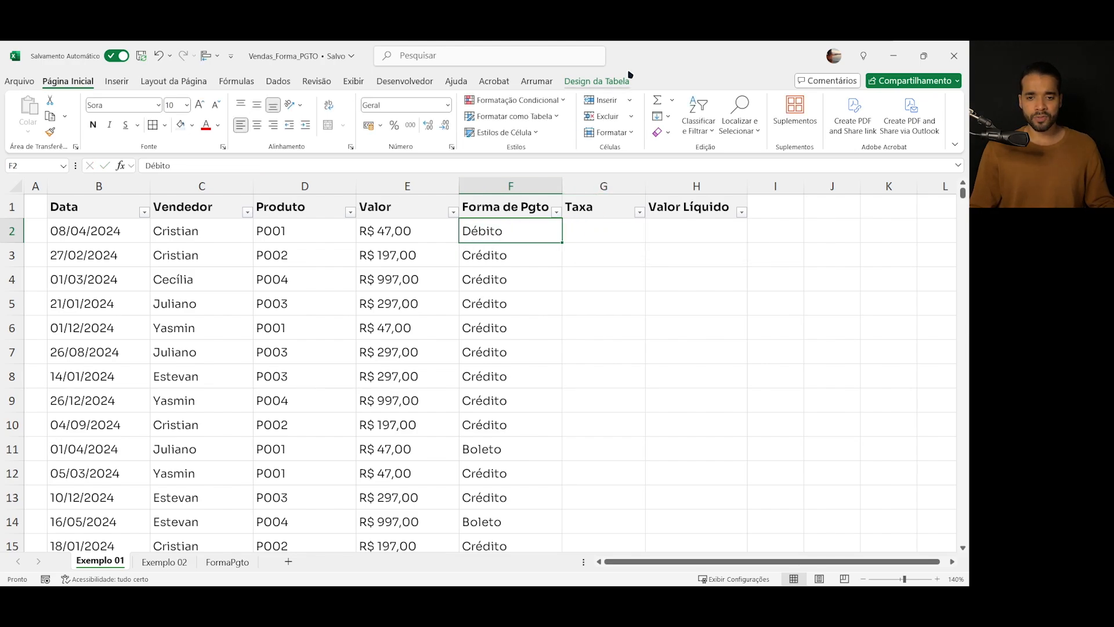
left_click(626, 79)
left_click(74, 133)
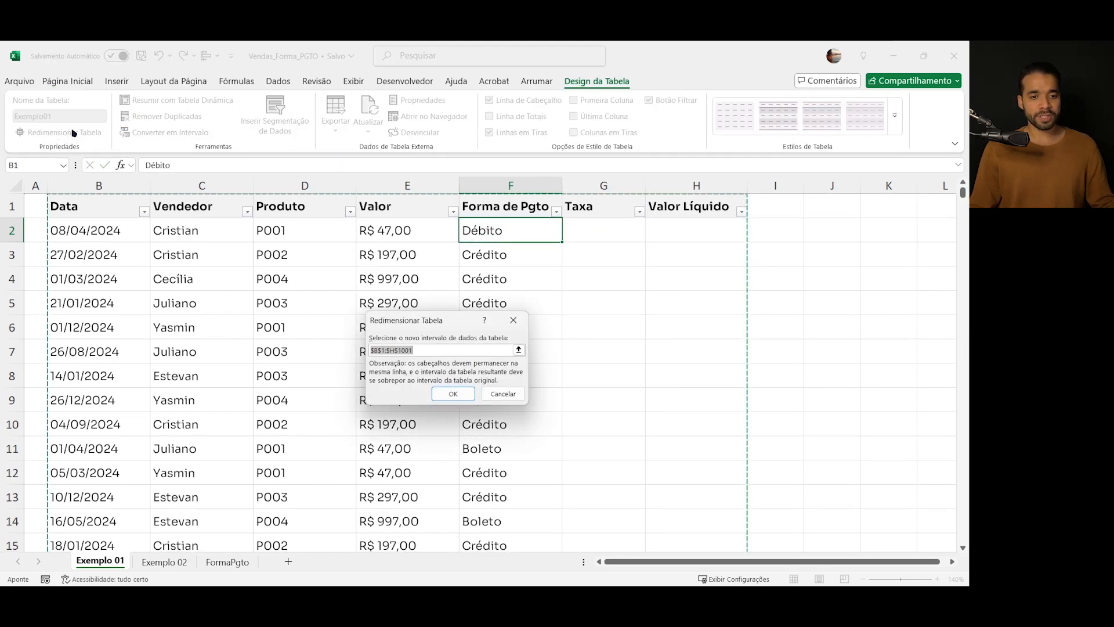
key("Escape")
left_click(152, 132)
left_click(462, 354)
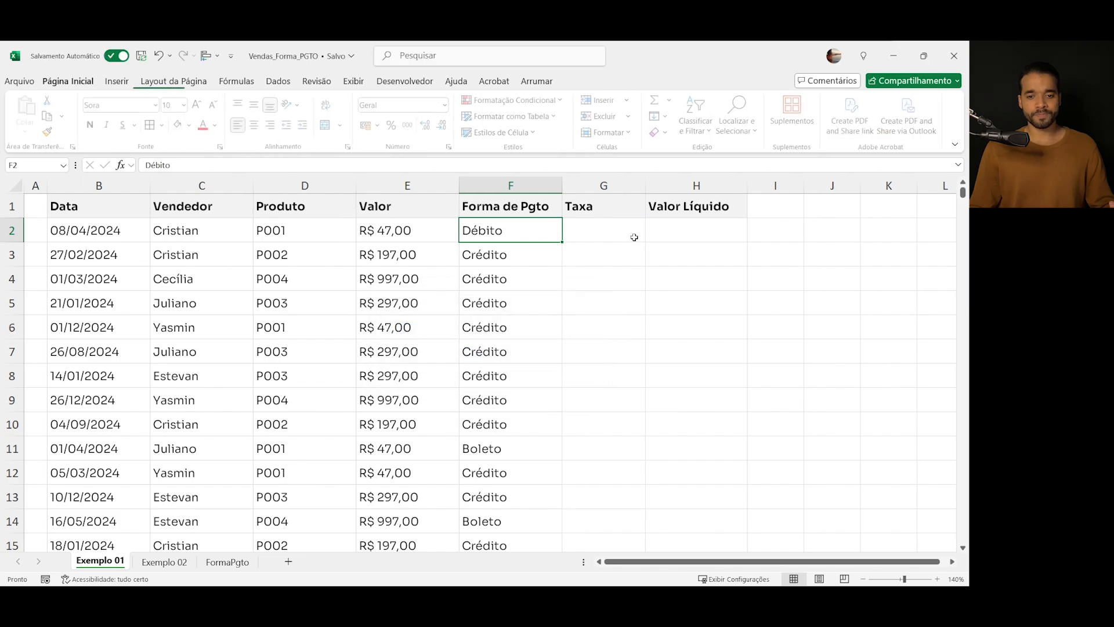
Start an SE formula in G2 that tests whether the payment method in F2 equals "Crédito"
left_click(615, 231)
type("=SE(")
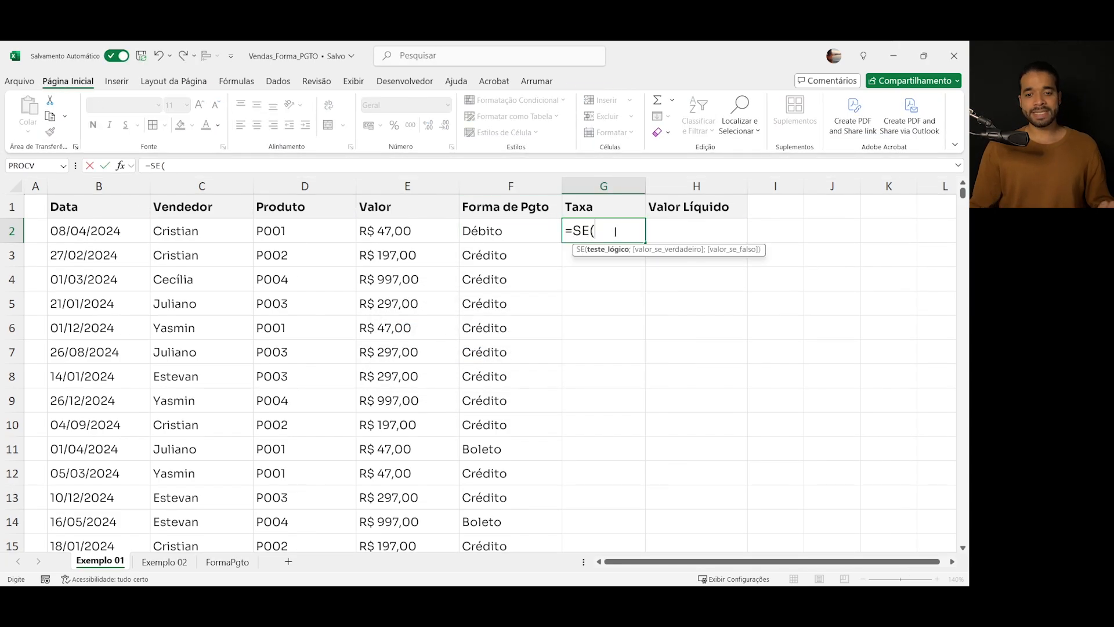
left_click(524, 232)
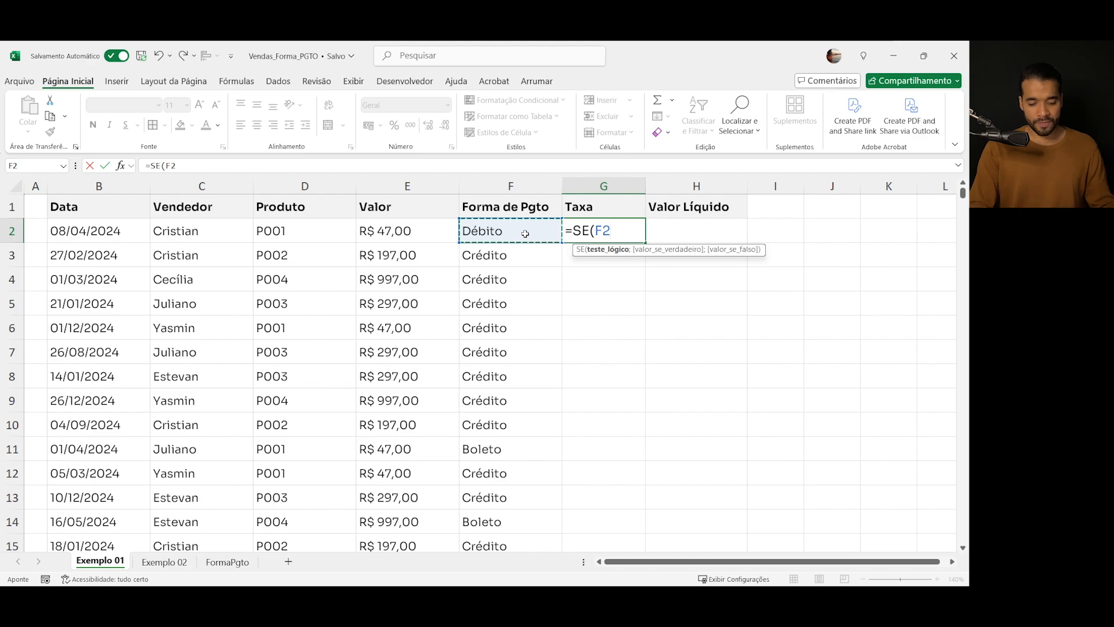
type("=")
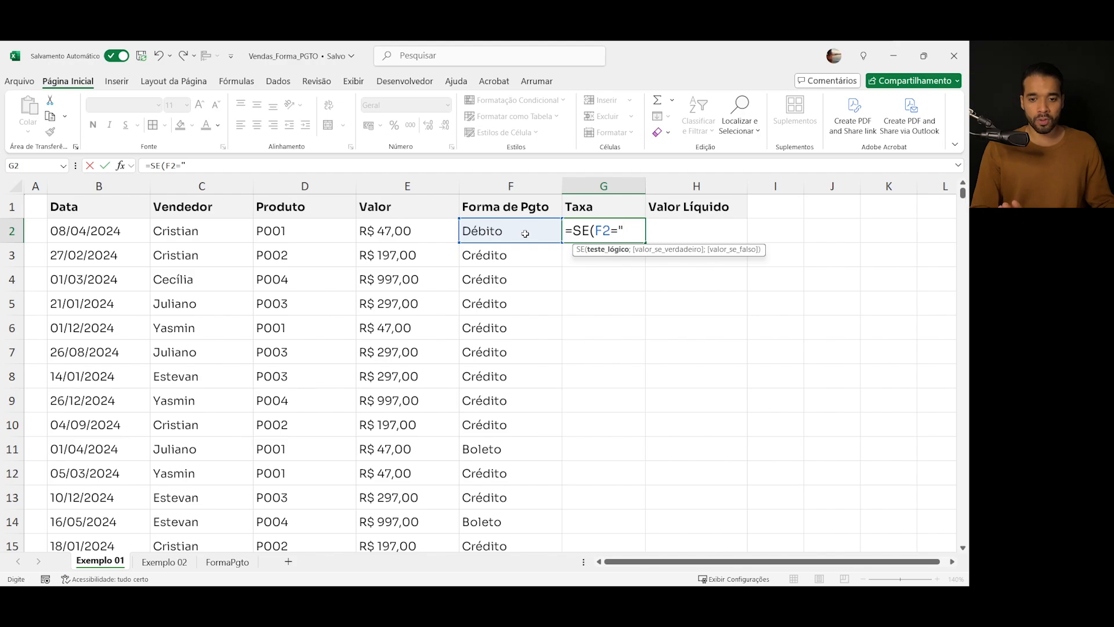
type("Crédito\"")
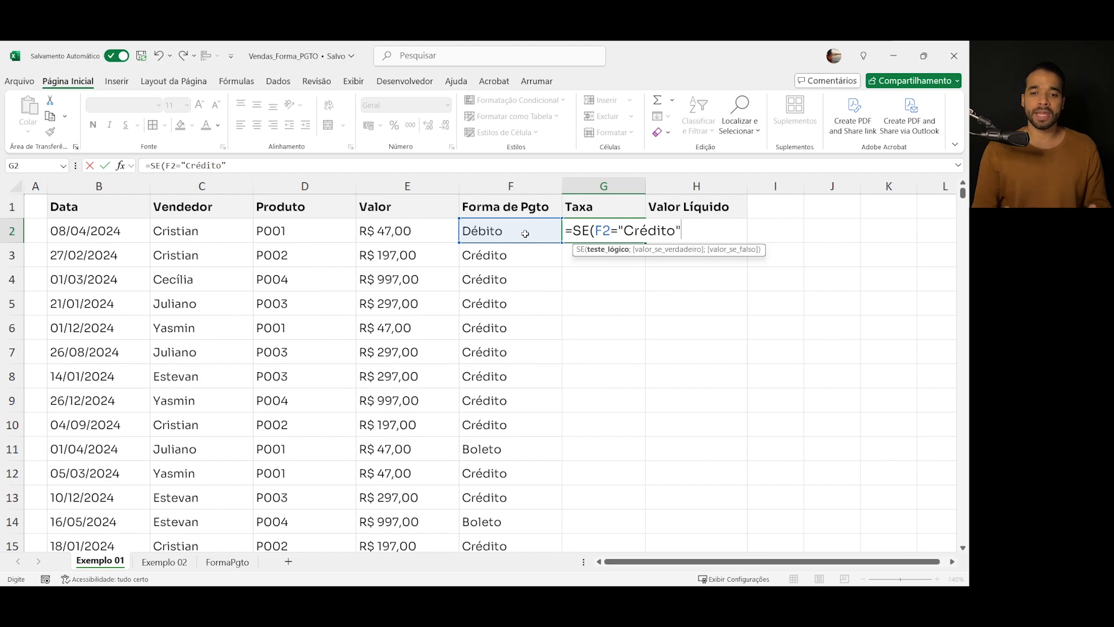
type(";/")
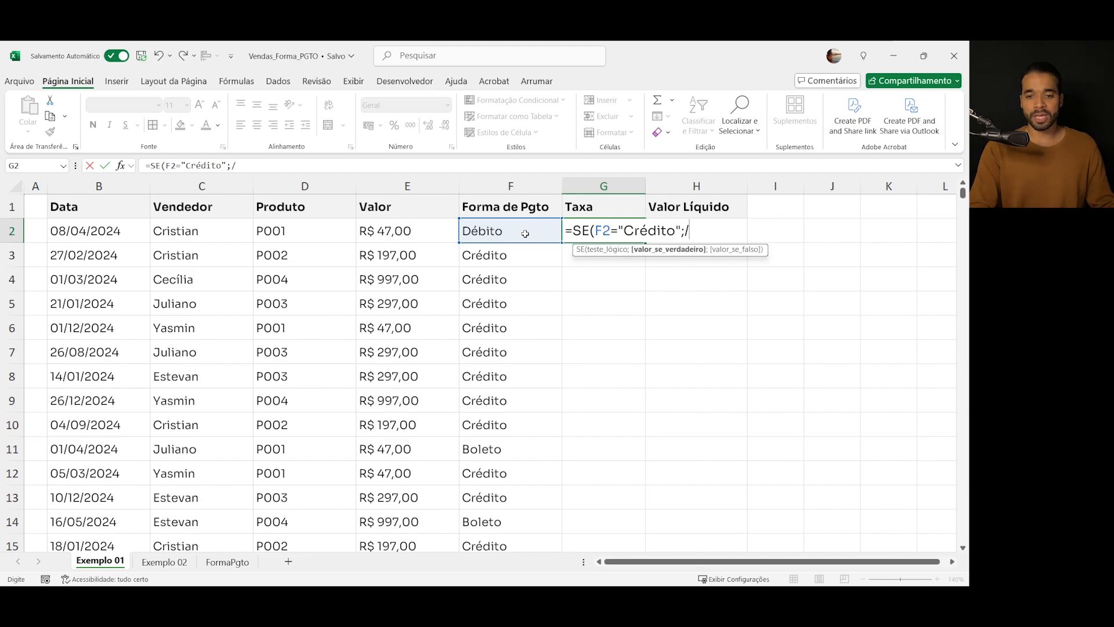
key("Print")
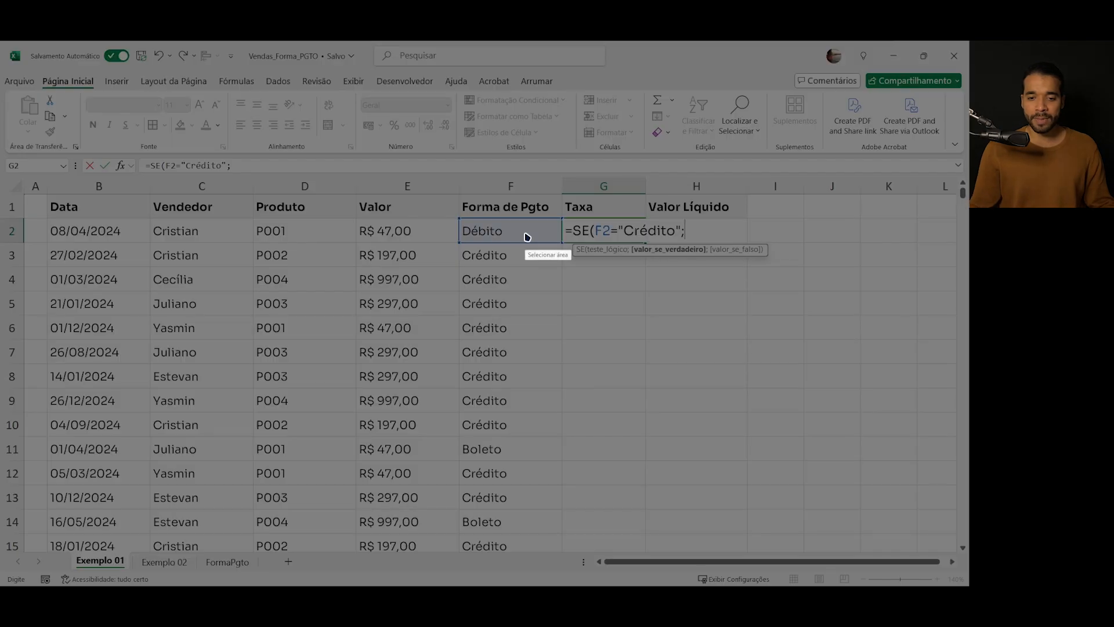
left_click_drag(559, 236, 799, 266)
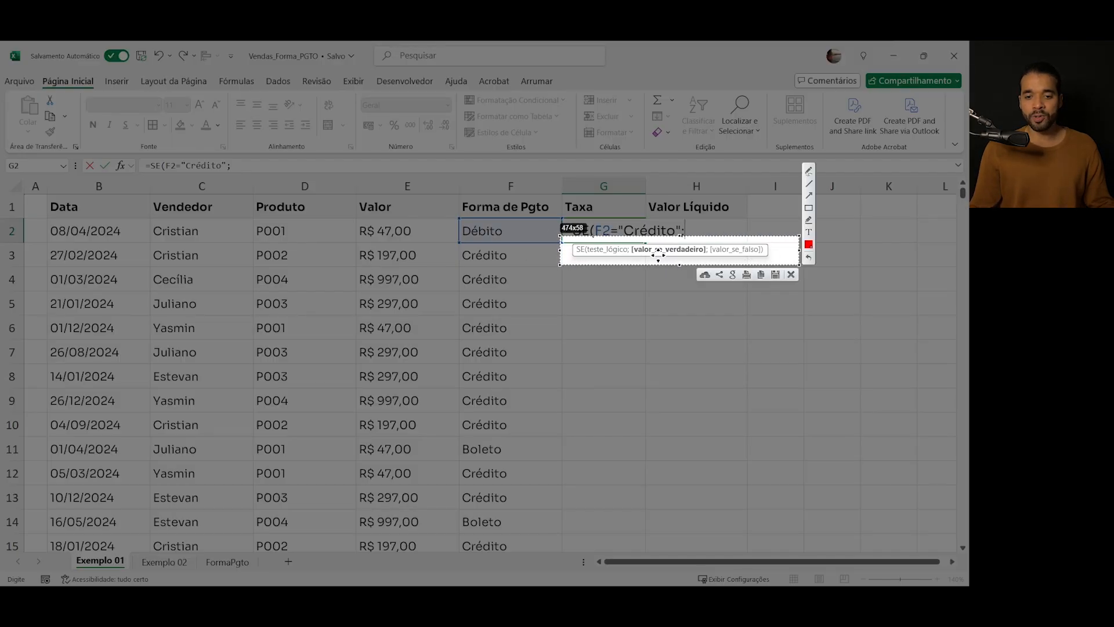
key("ctrl+c")
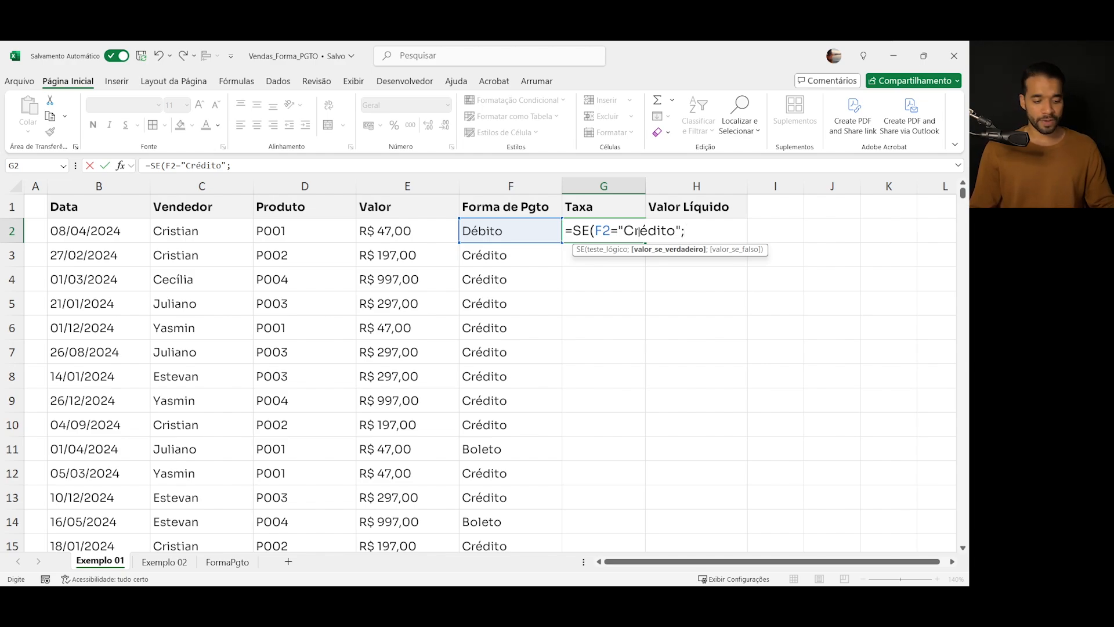
Make the SE formula in G2 return E2*5,99% when the condition is true
left_click(422, 234)
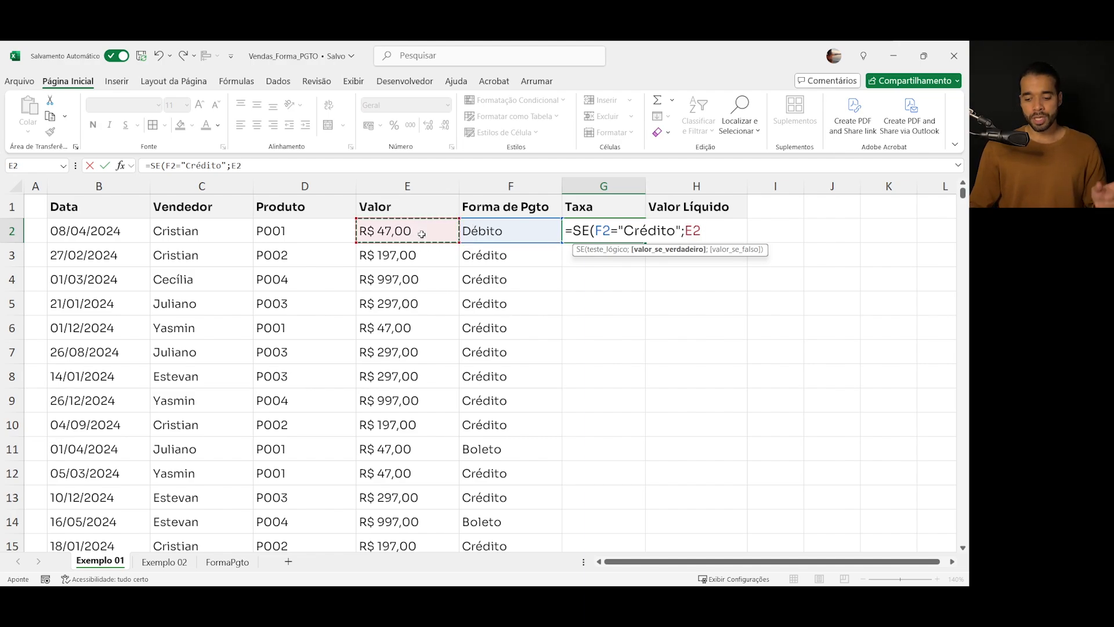
type("*")
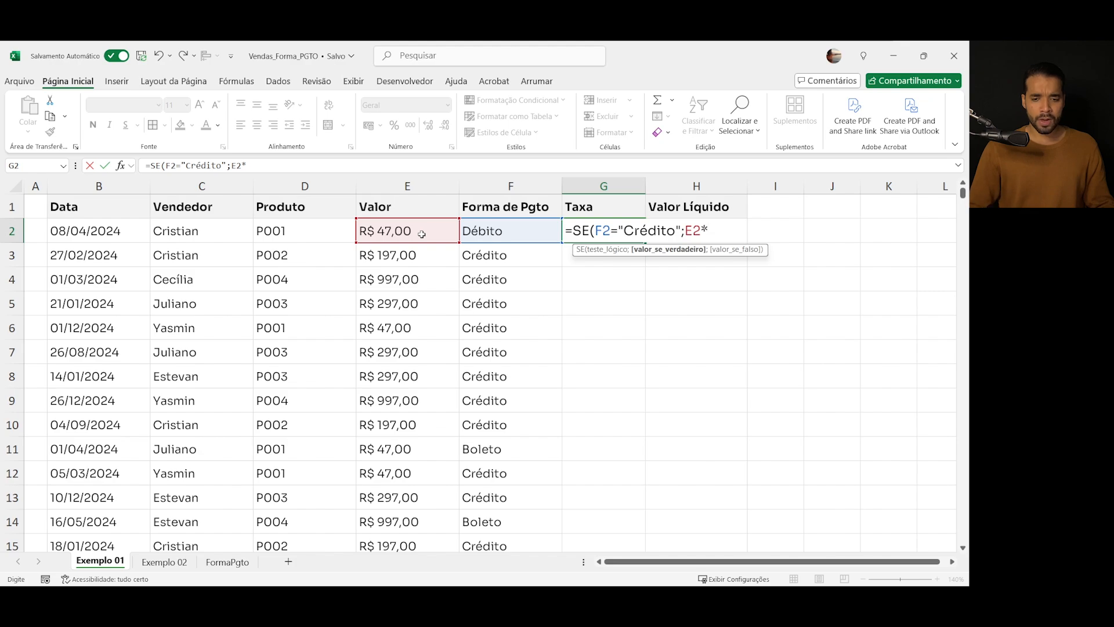
type("5,99%")
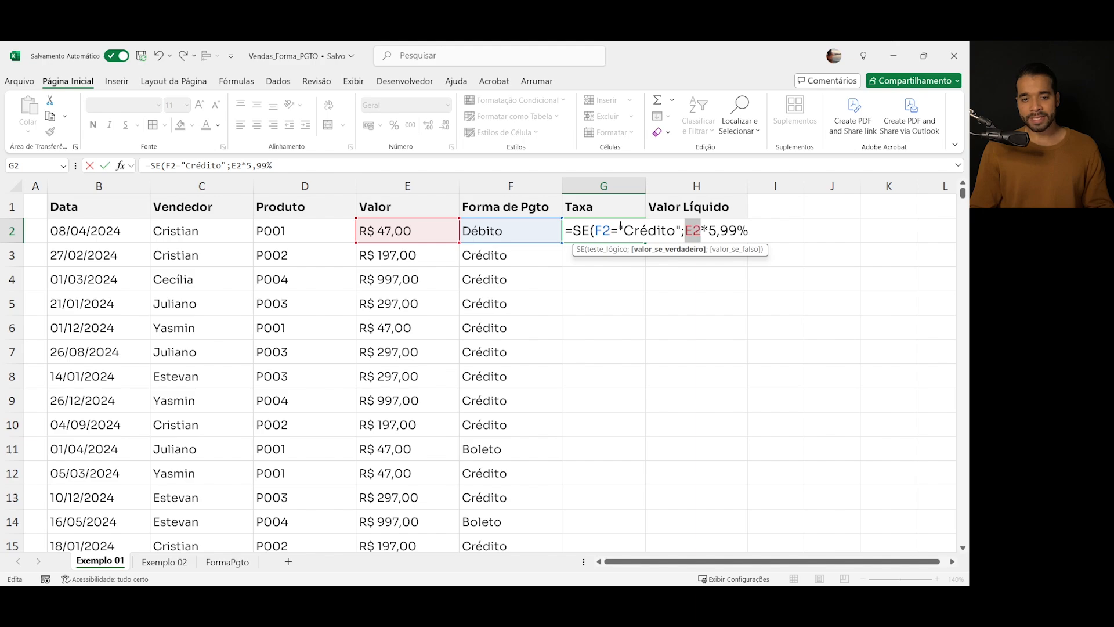
left_click_drag(594, 231, 760, 232)
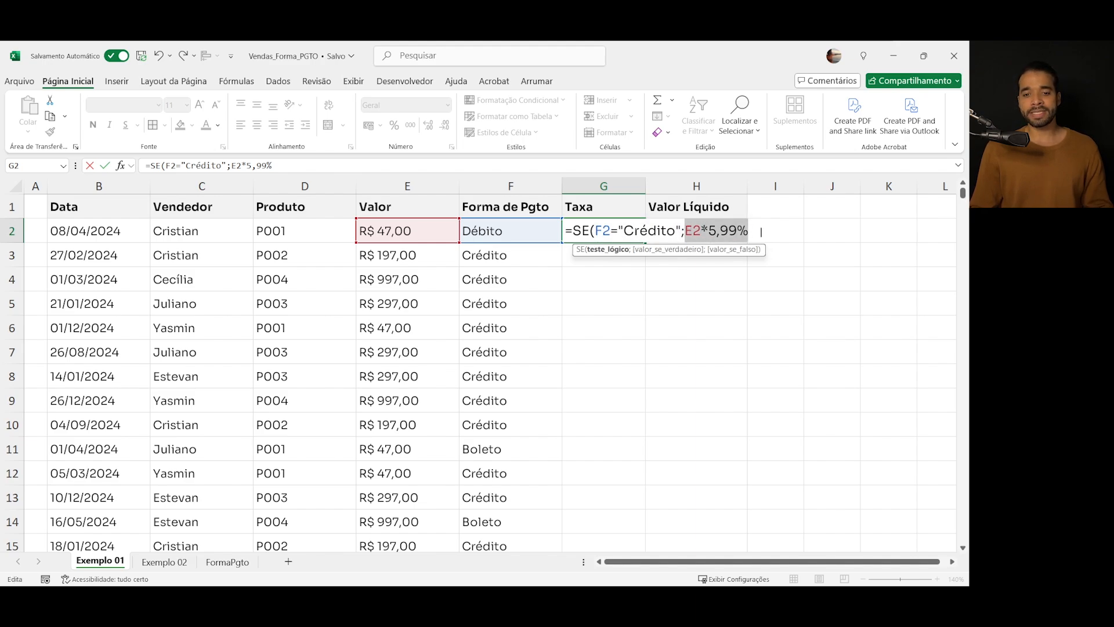
left_click(751, 230)
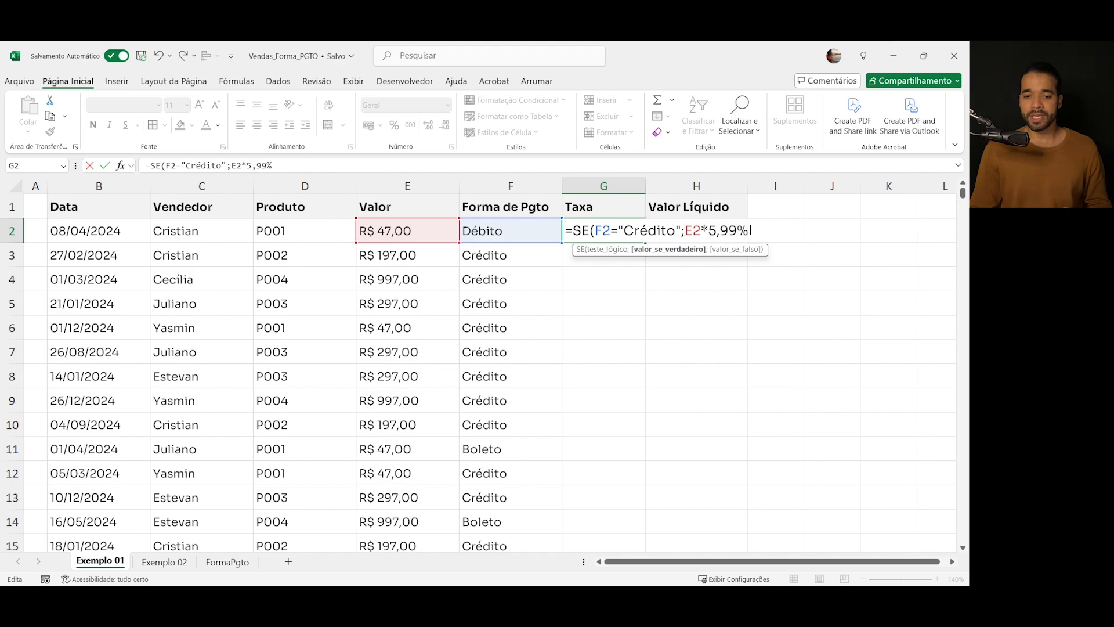
Make the SE formula in G2 return E2*1,99% when the condition is false
type(";")
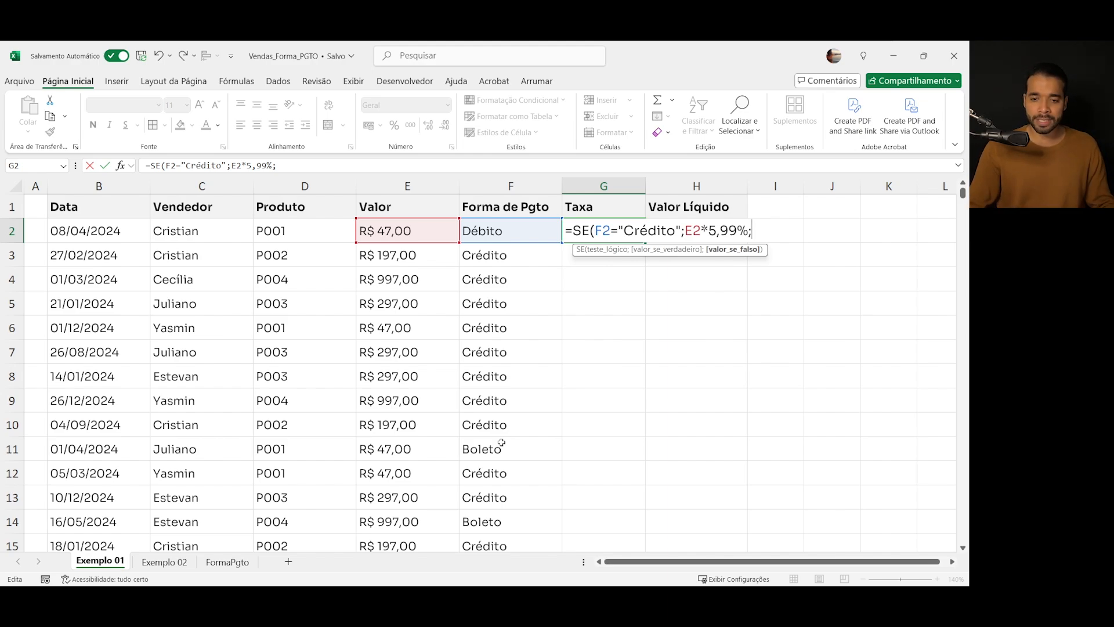
left_click(436, 223)
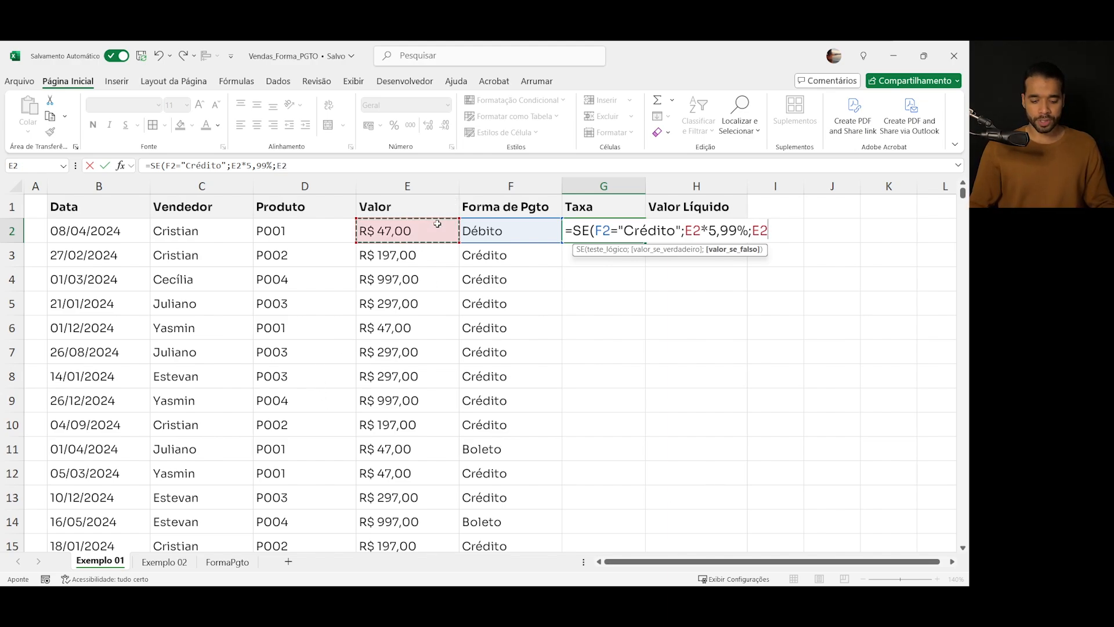
type("*")
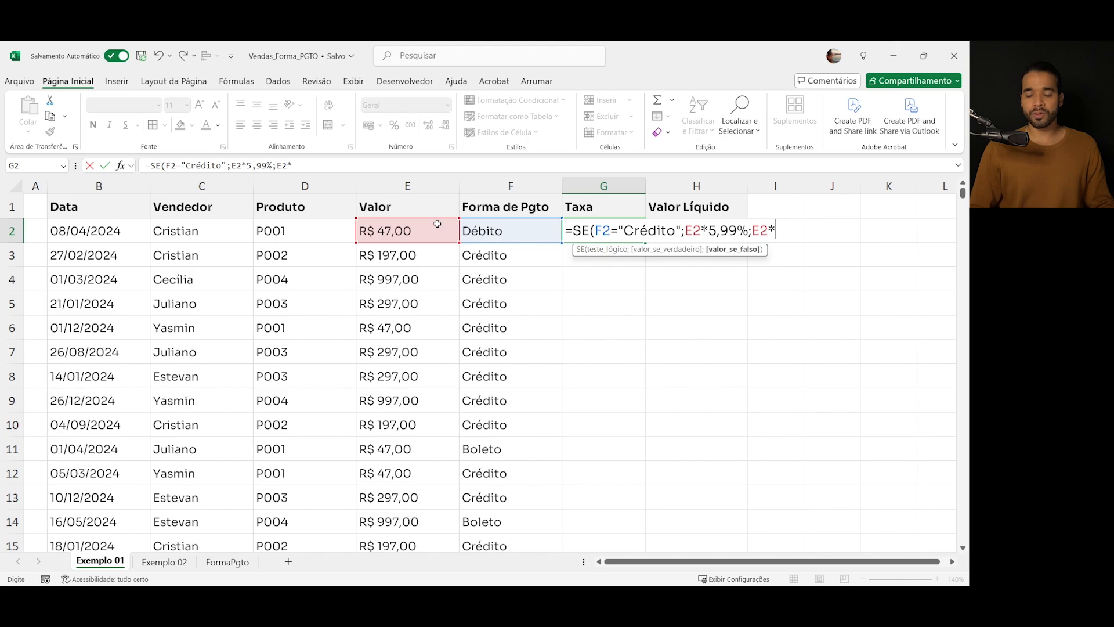
type("1,99")
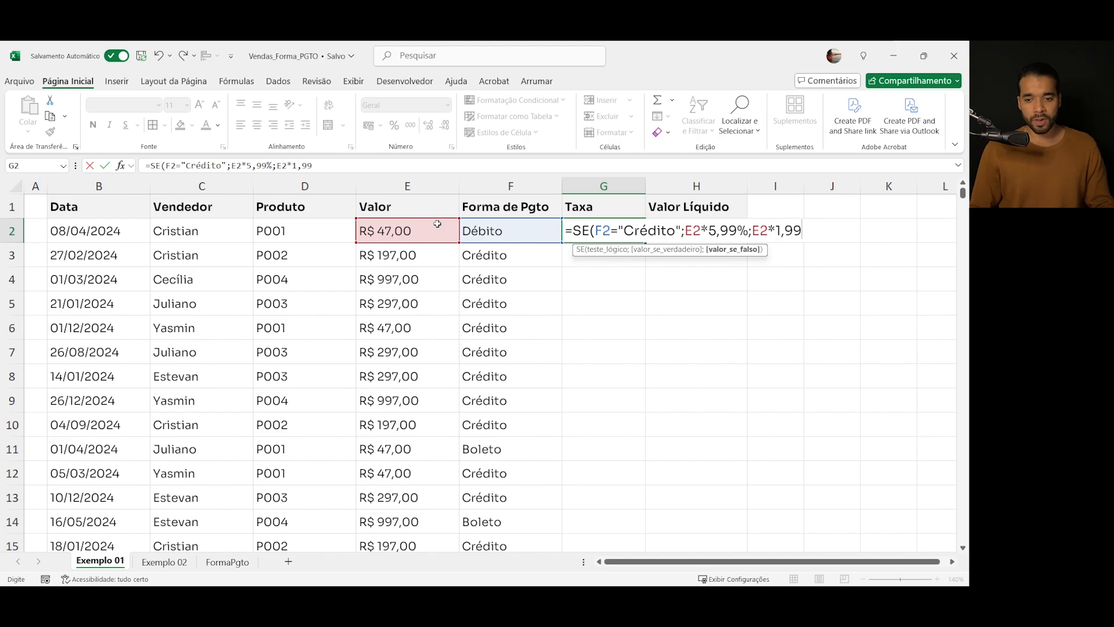
type("%)")
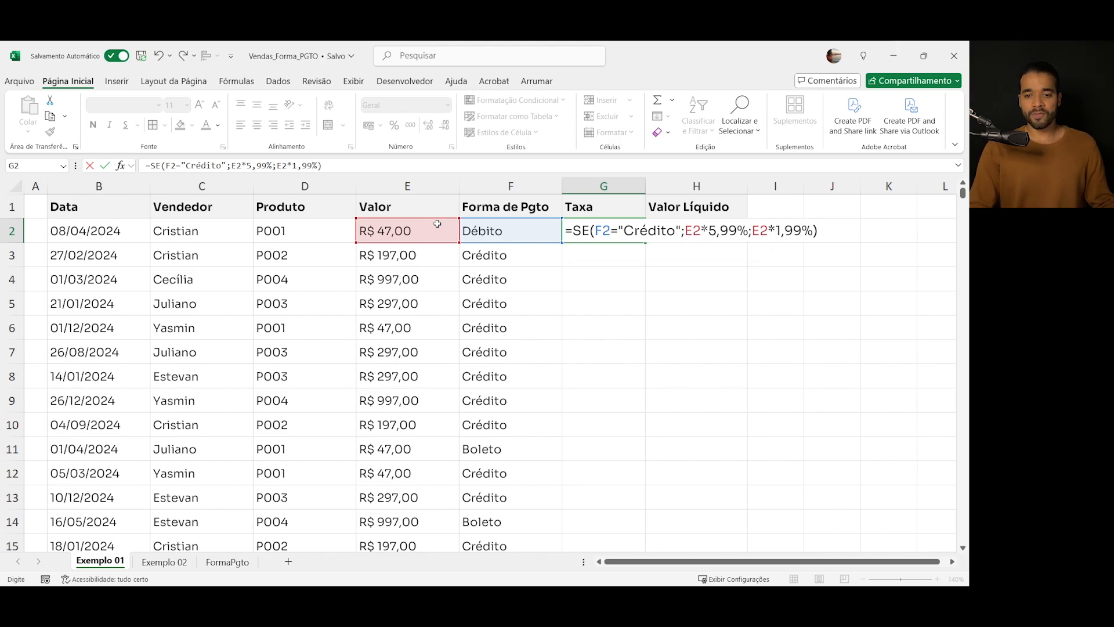
Split the SE formula in G2 so the test, true value and false value each sit on their own line
key("BackSpace")
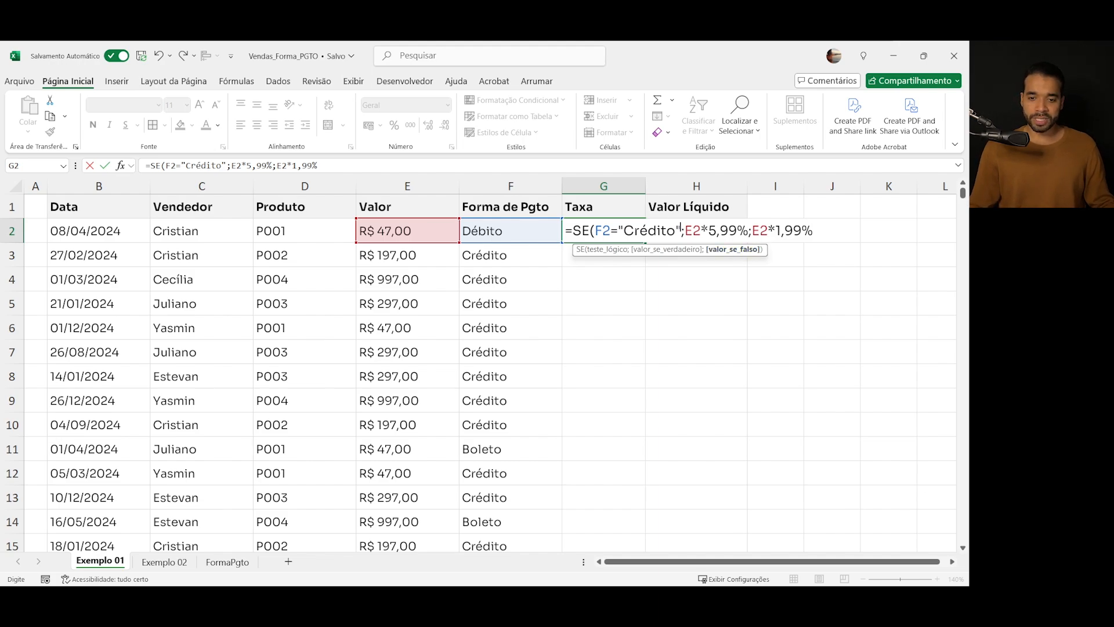
left_click(683, 229)
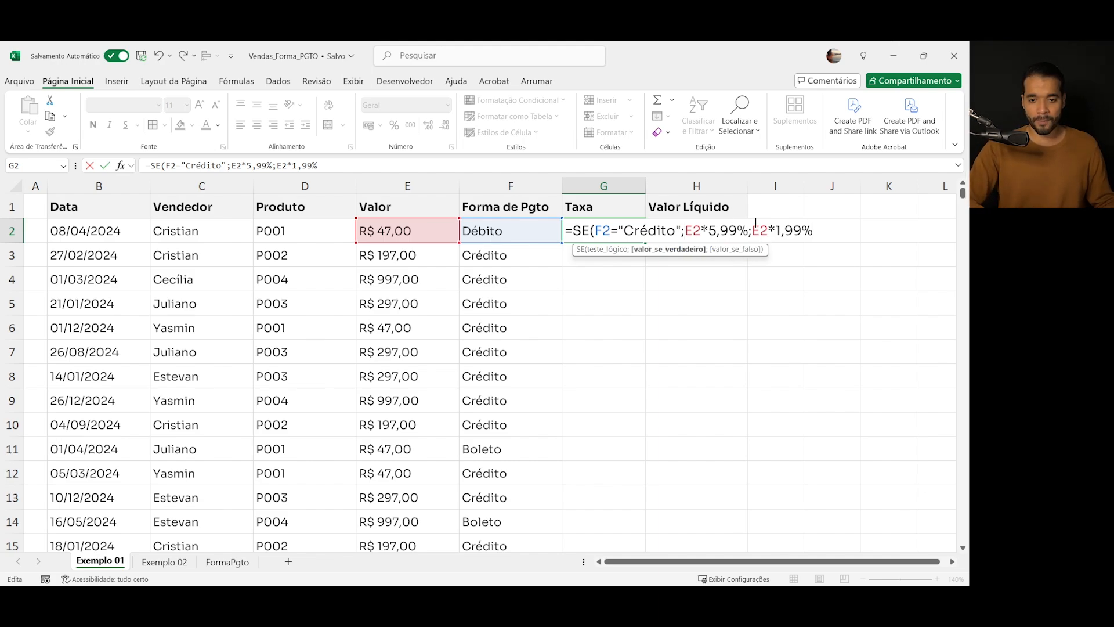
key("alt+Return")
left_click(633, 255)
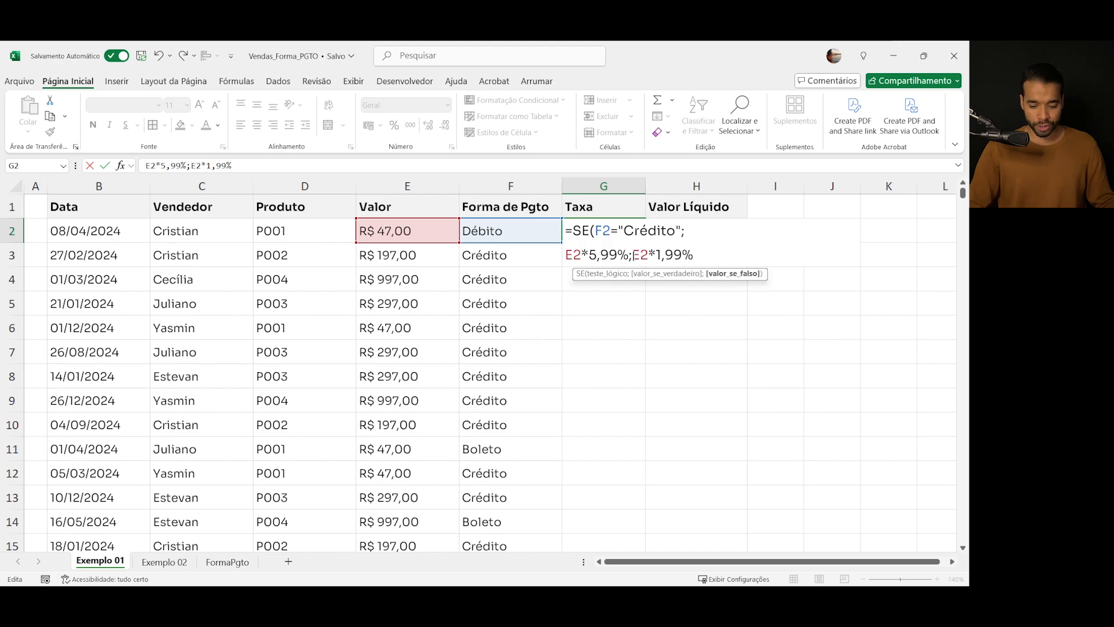
key("alt+Return")
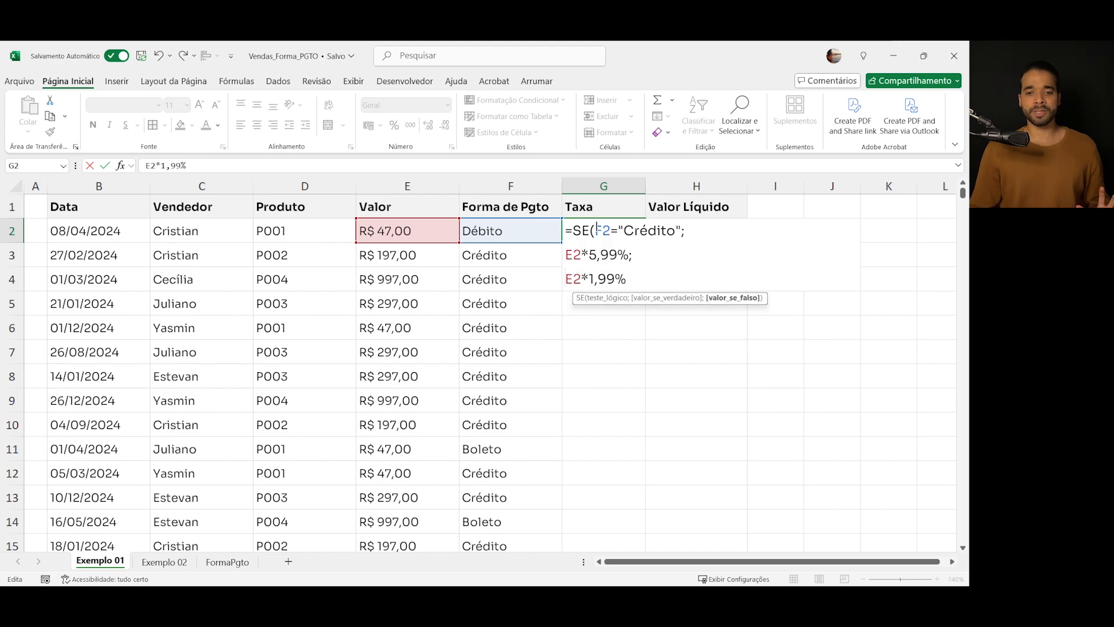
Review the test, true value and false value of the SE formula in G2, and complete and enter it
left_click_drag(596, 230, 681, 231)
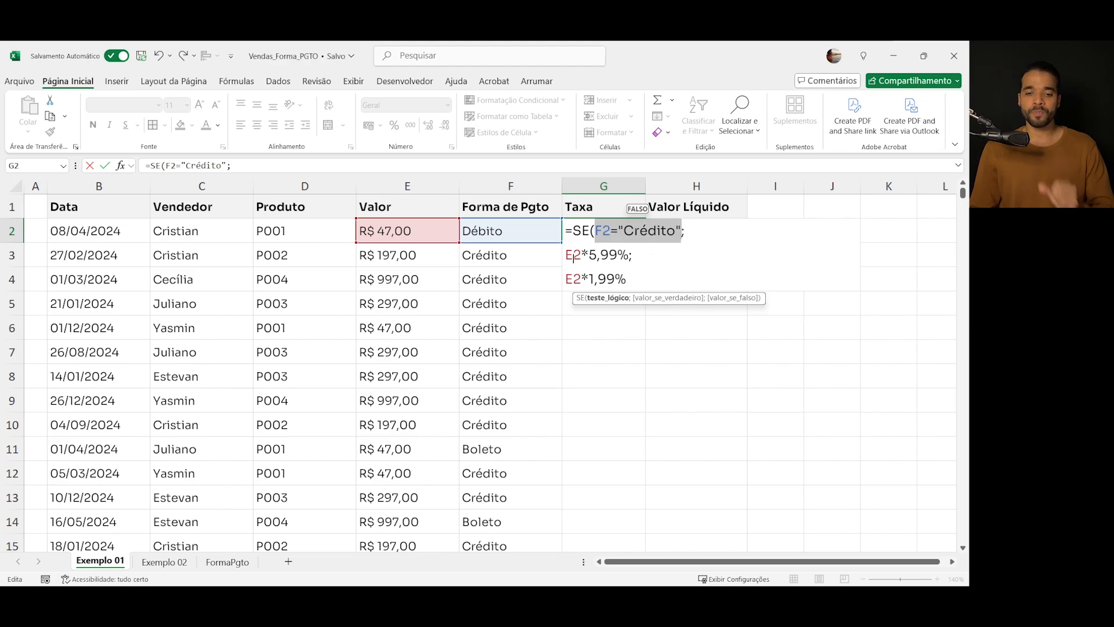
left_click_drag(565, 255, 580, 258)
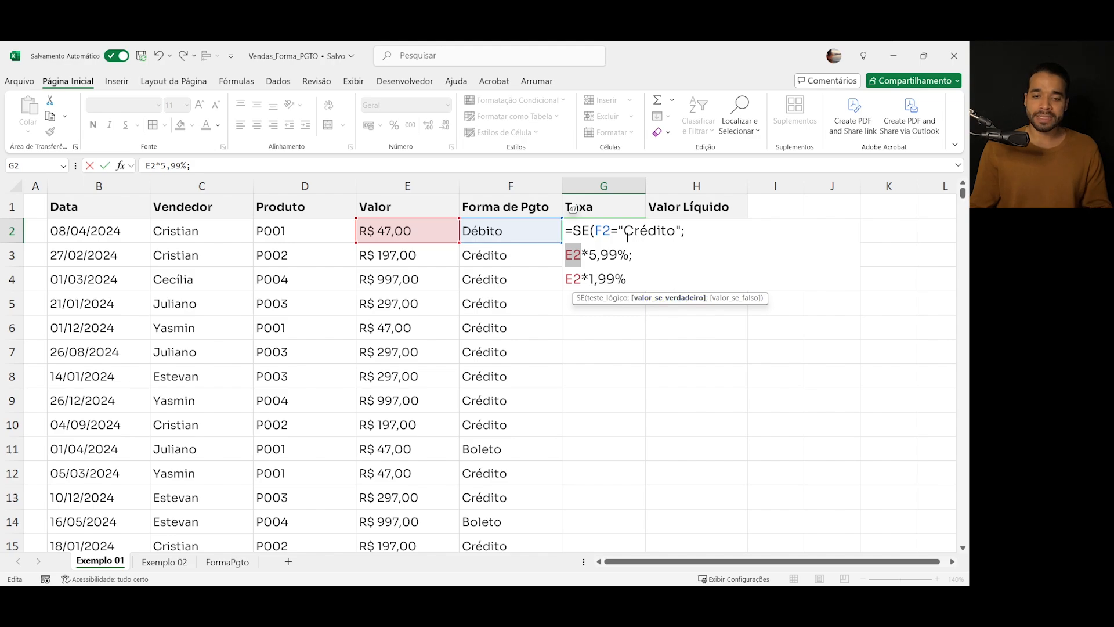
mouse_move(595, 231)
left_mouse_down()
mouse_move(676, 231)
mouse_move(597, 232)
mouse_move(611, 232)
left_mouse_up()
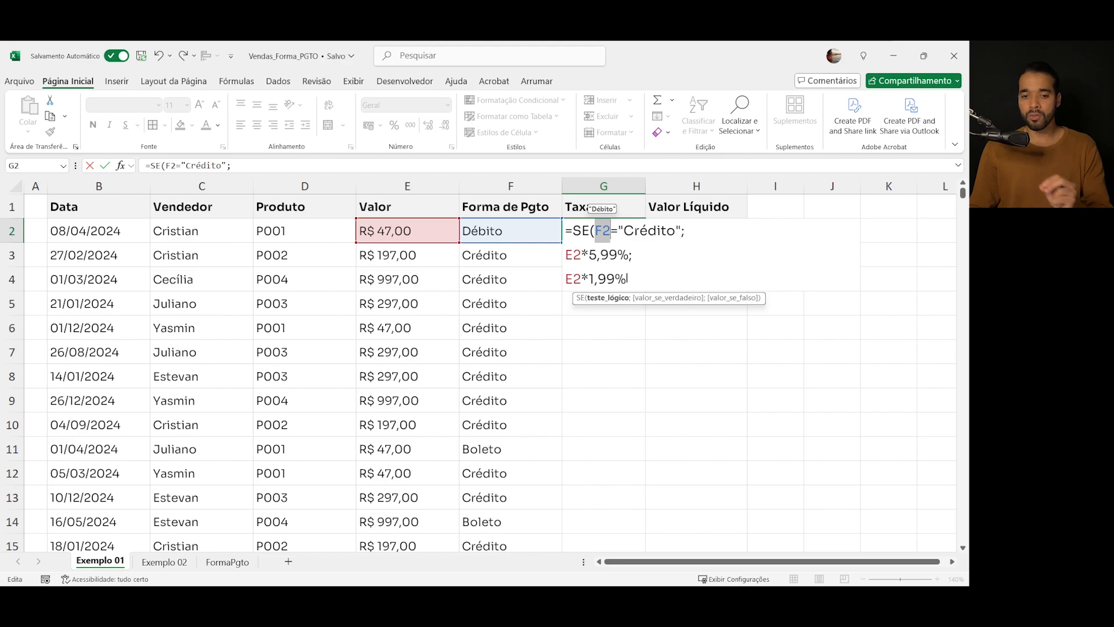
left_click_drag(627, 279, 567, 280)
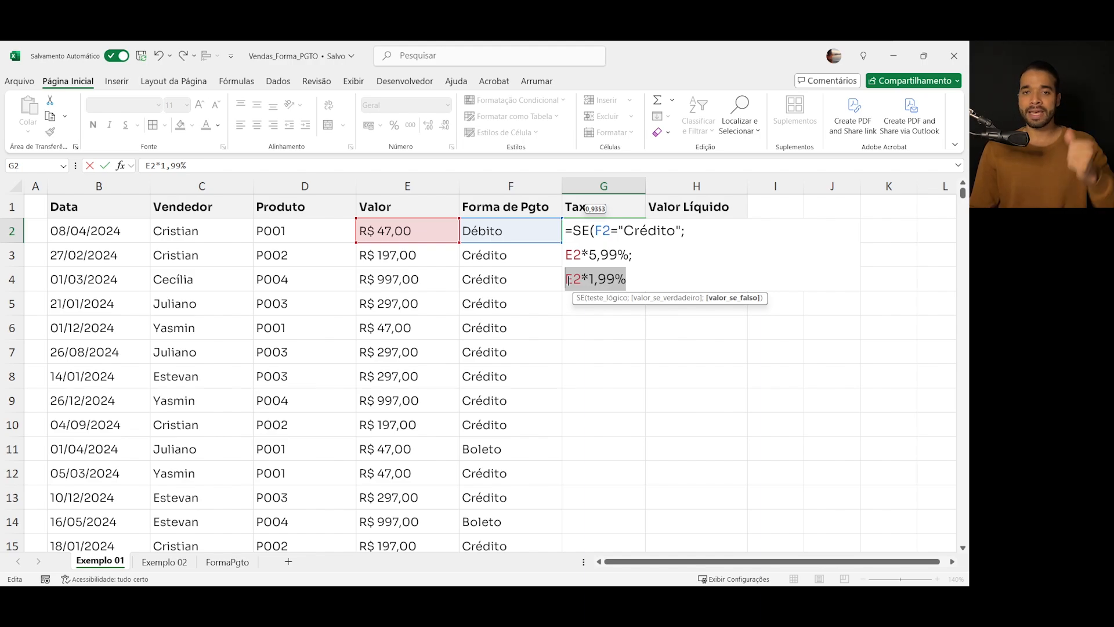
left_click(604, 280)
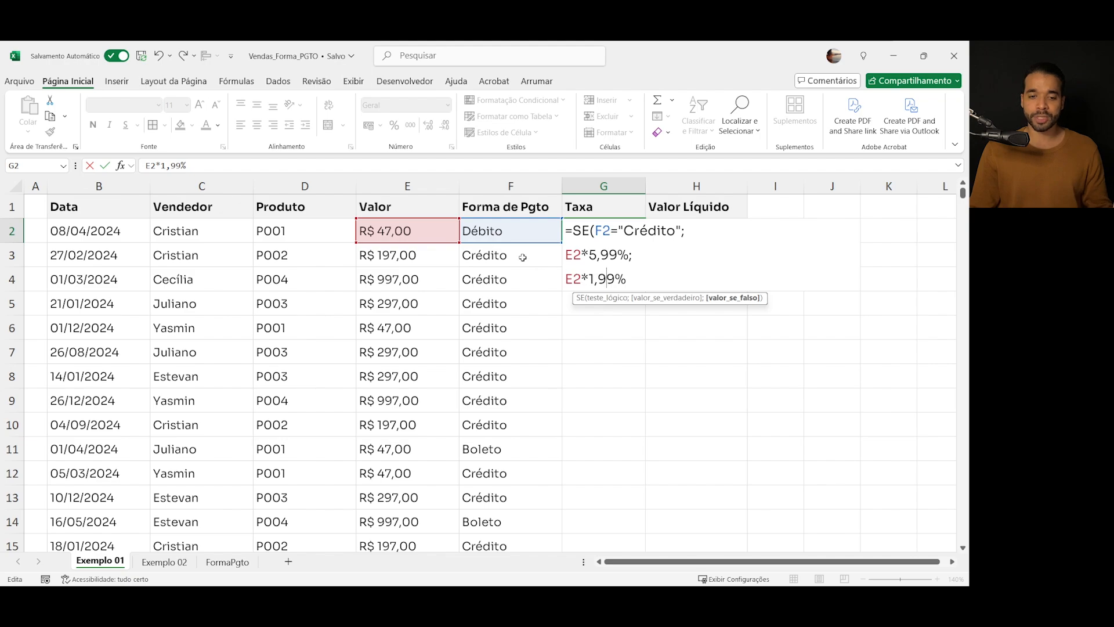
left_click_drag(589, 276, 616, 278)
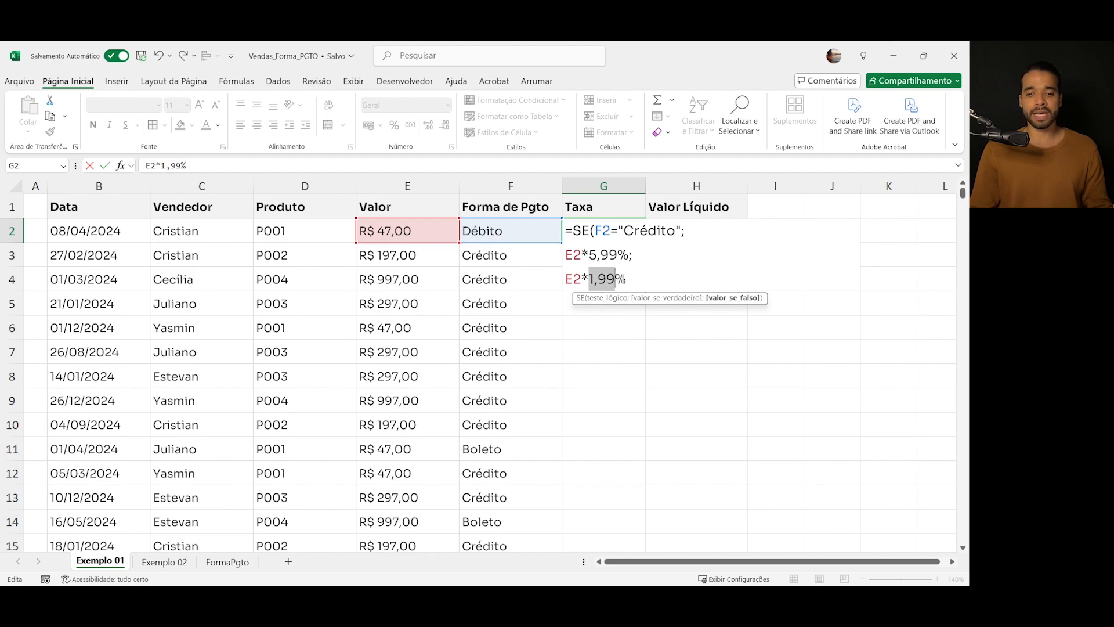
left_click(628, 279)
type(")")
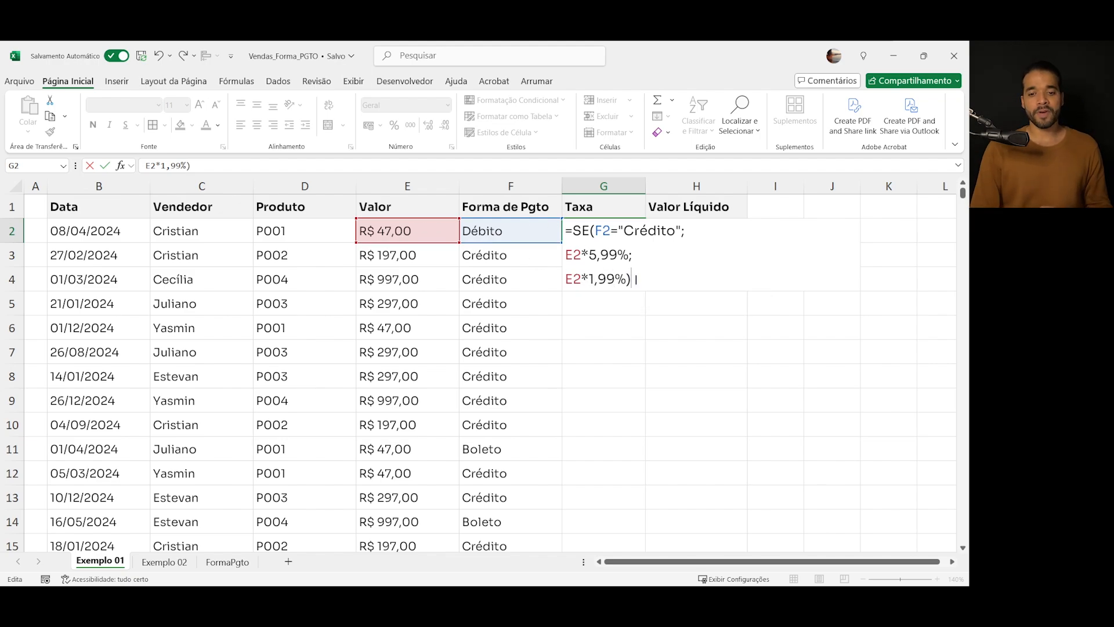
key("Return")
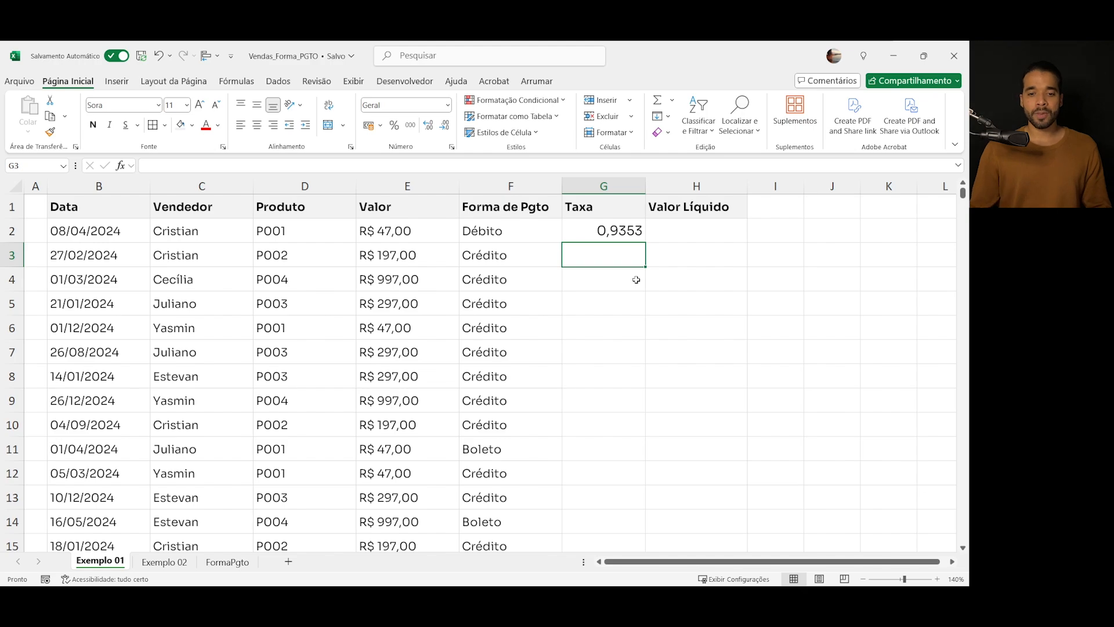
Format G2 as Moeda and align it left
left_click(601, 229)
left_click(448, 105)
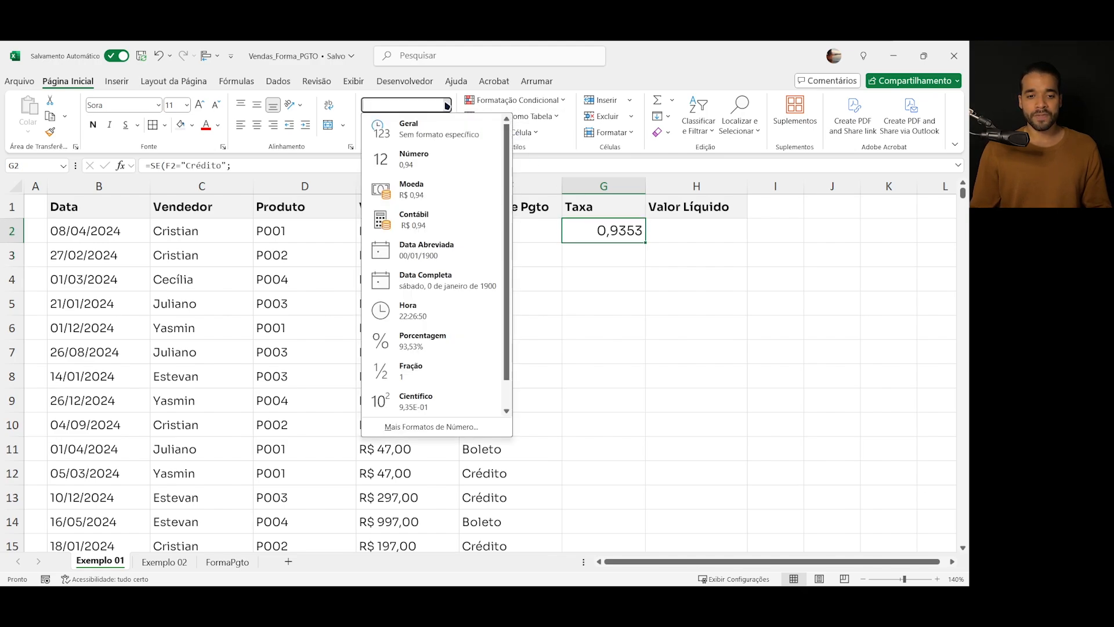
left_click(466, 188)
left_click(240, 125)
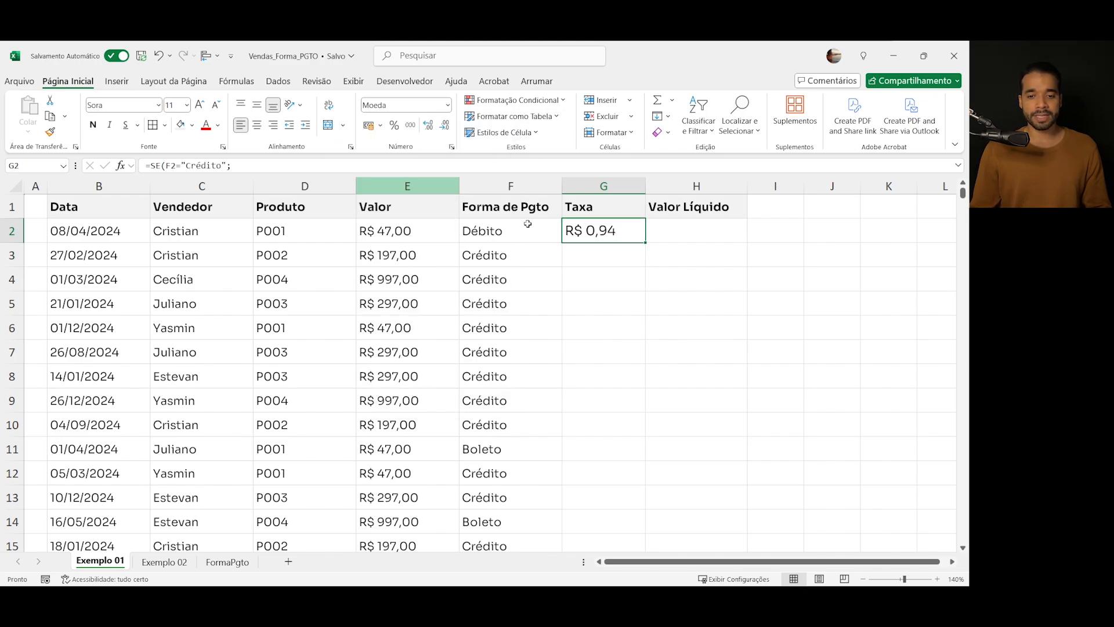
Fill the SE formula from G2 down to G11
left_click_drag(645, 242, 643, 439)
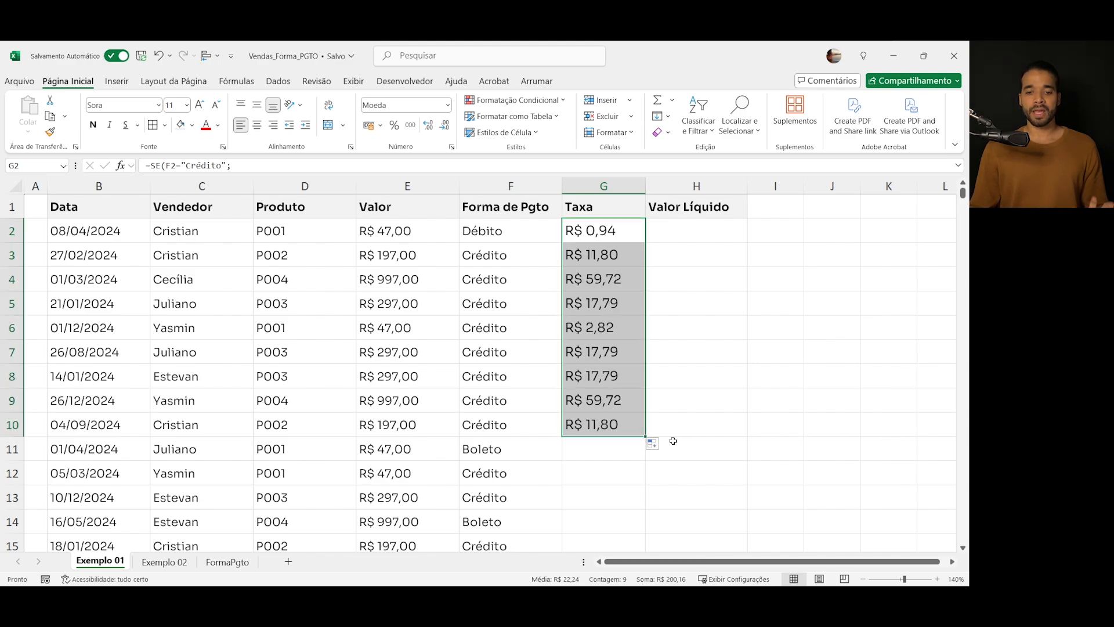
left_click_drag(644, 437, 646, 455)
left_click(638, 452)
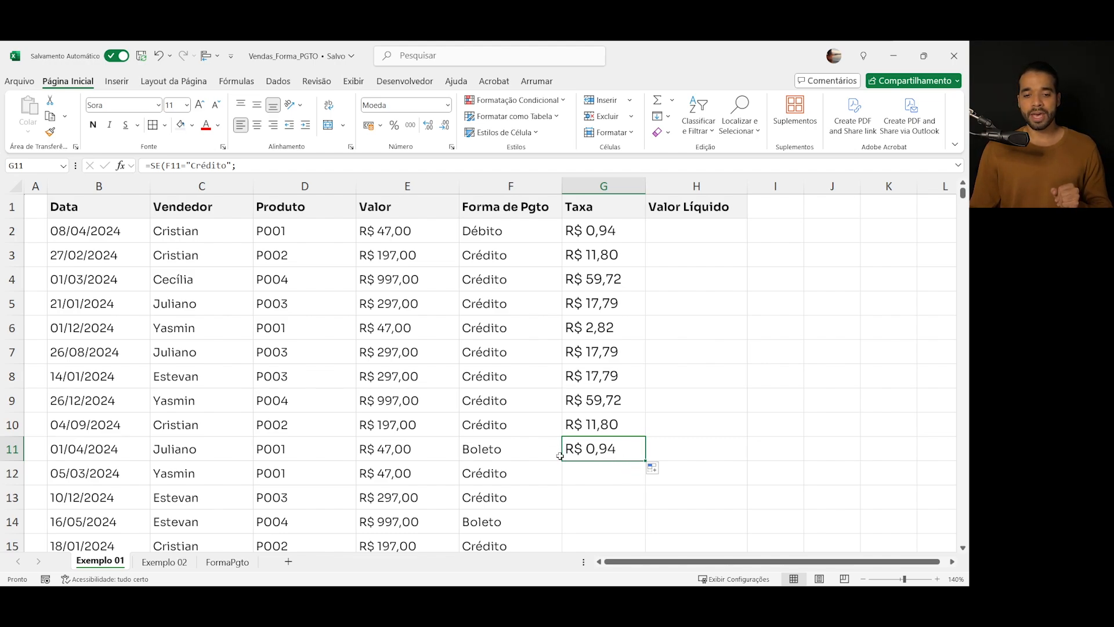
Compare the fee of the Boleto sale in row 11 with that of the Débito sale in row 2, inspecting the G11 formula
left_click_drag(406, 448, 510, 450)
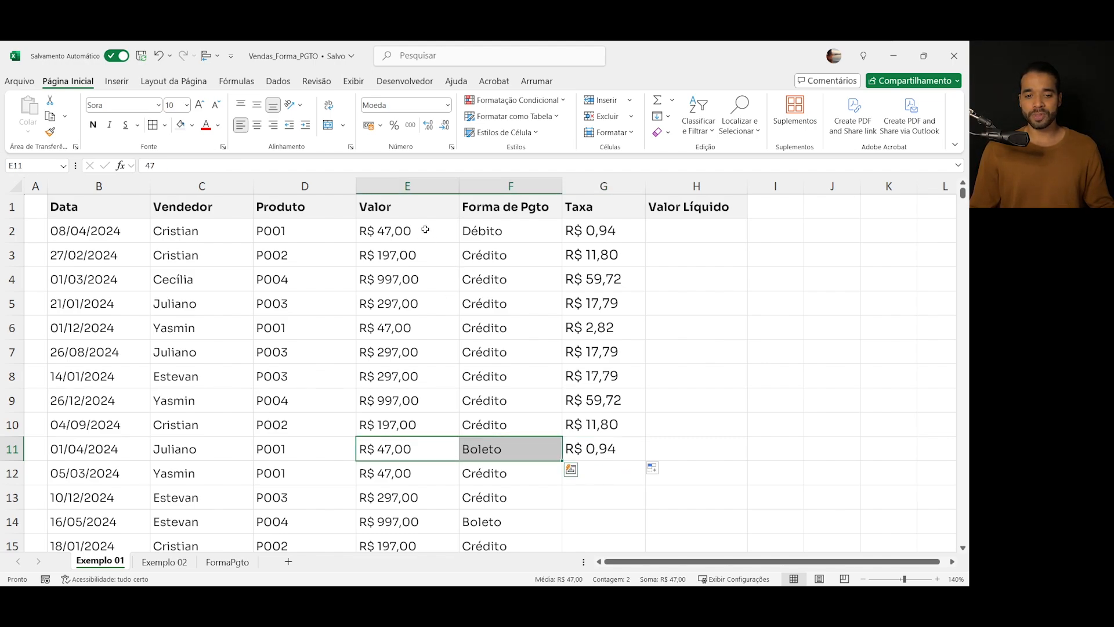
left_click_drag(426, 230, 604, 232)
left_click(604, 232)
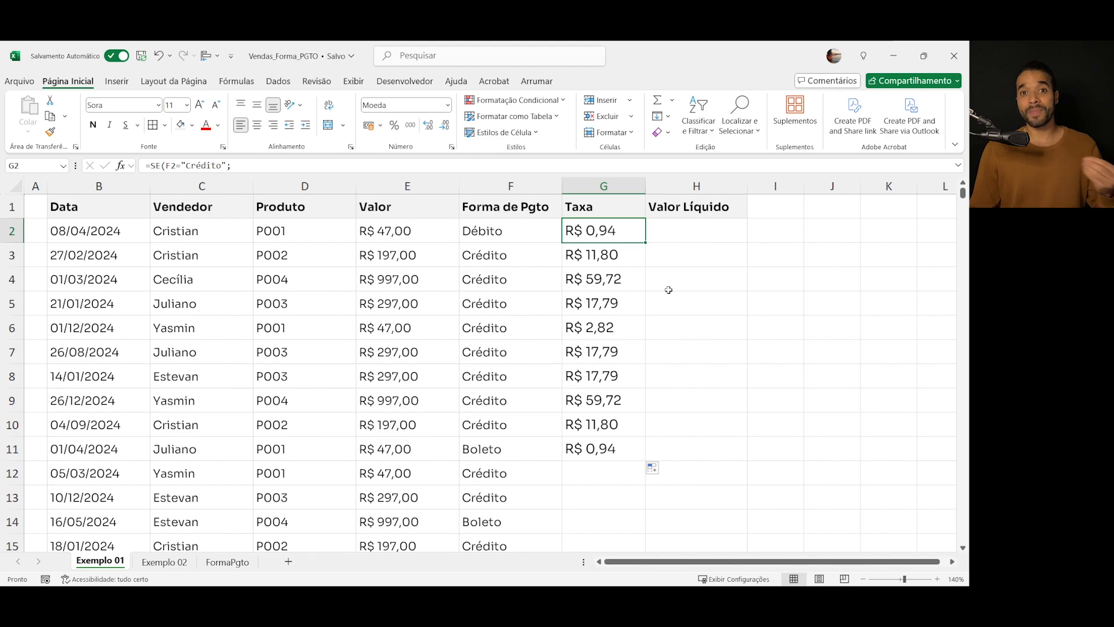
left_click(602, 453)
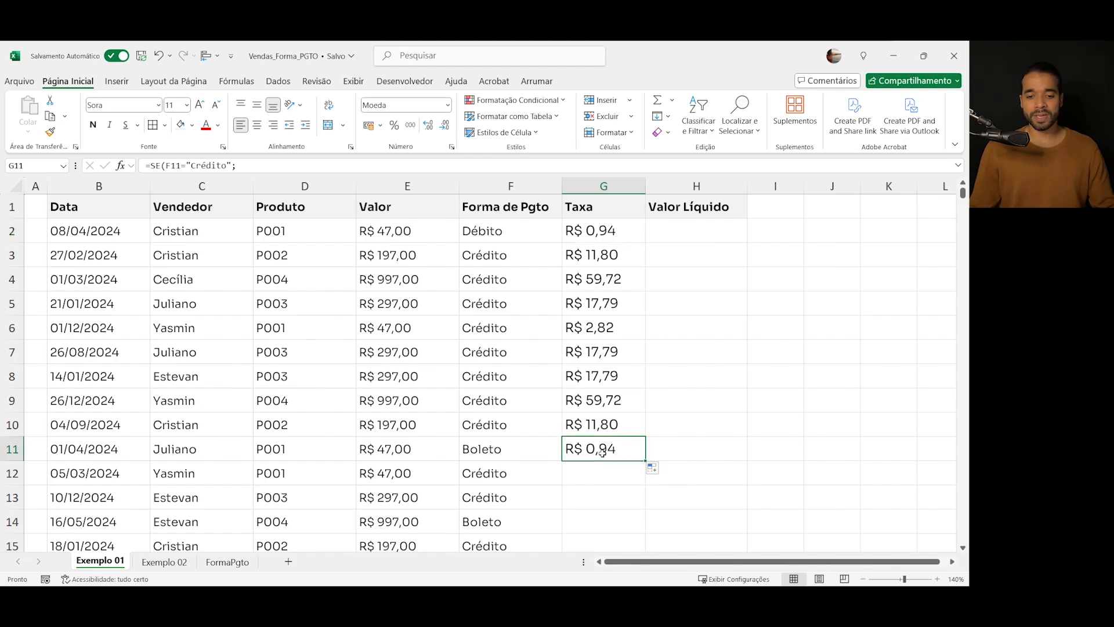
double_click(602, 453)
key("Escape")
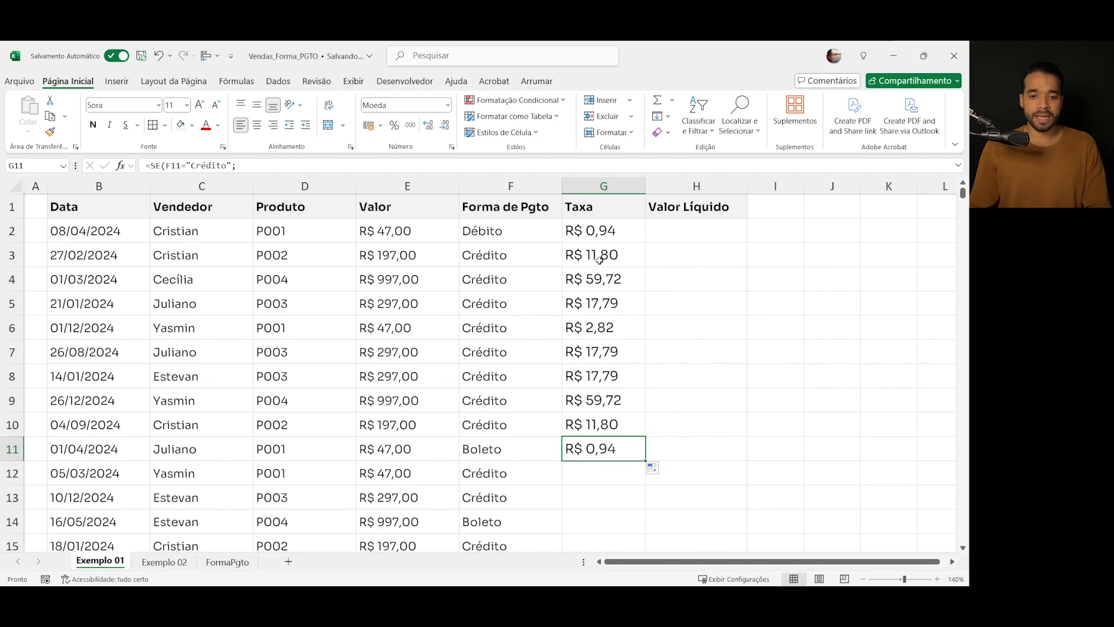
Clear the fee formulas from G2:G11
left_click_drag(609, 235, 623, 448)
key("Delete")
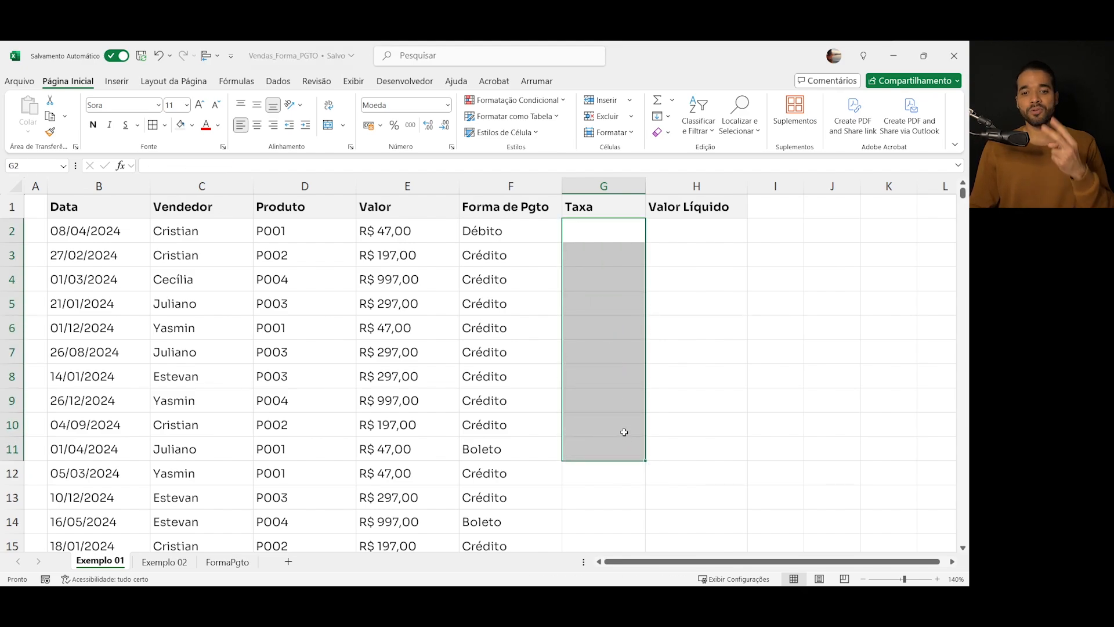
Start a new SE formula in G2 with the test F2="Crédito"
left_click(594, 231)
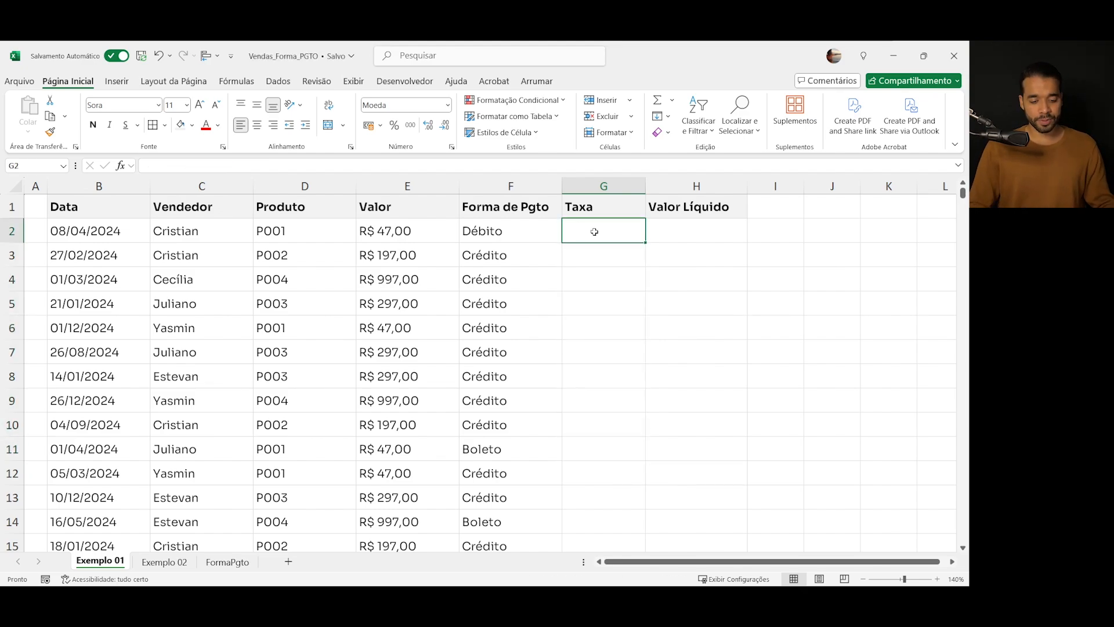
type("=SE(")
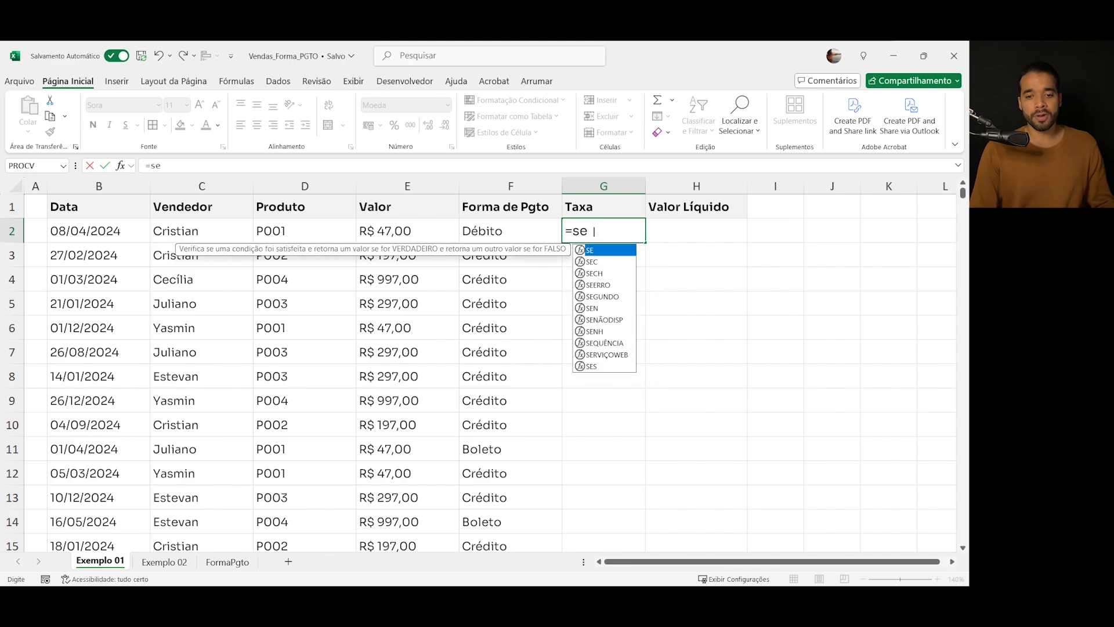
left_click(505, 230)
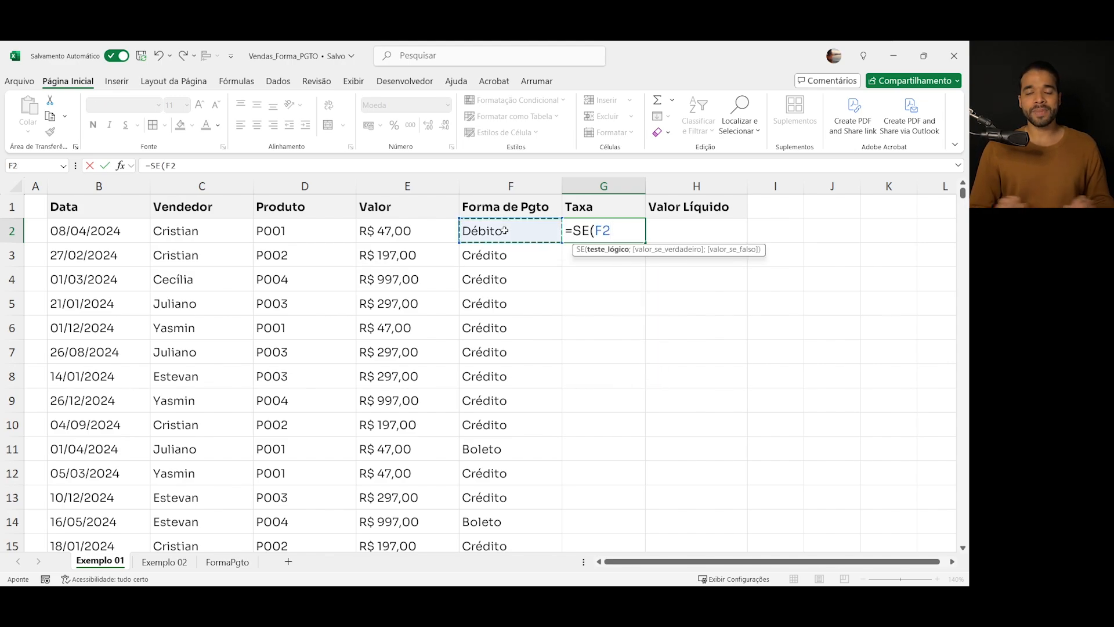
type("=\"")
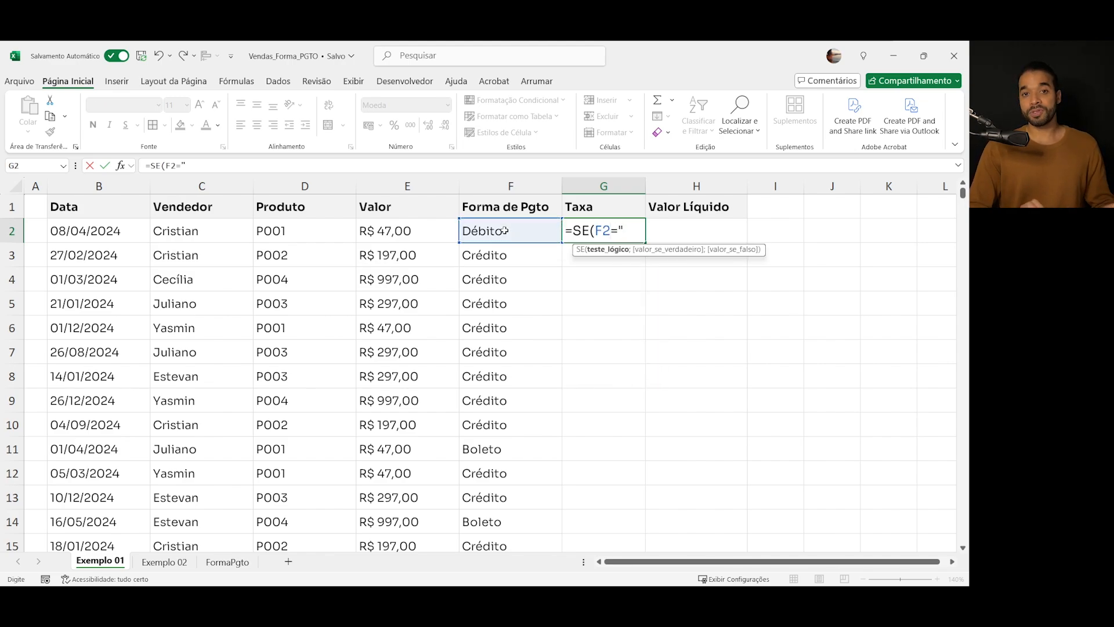
type("Créd")
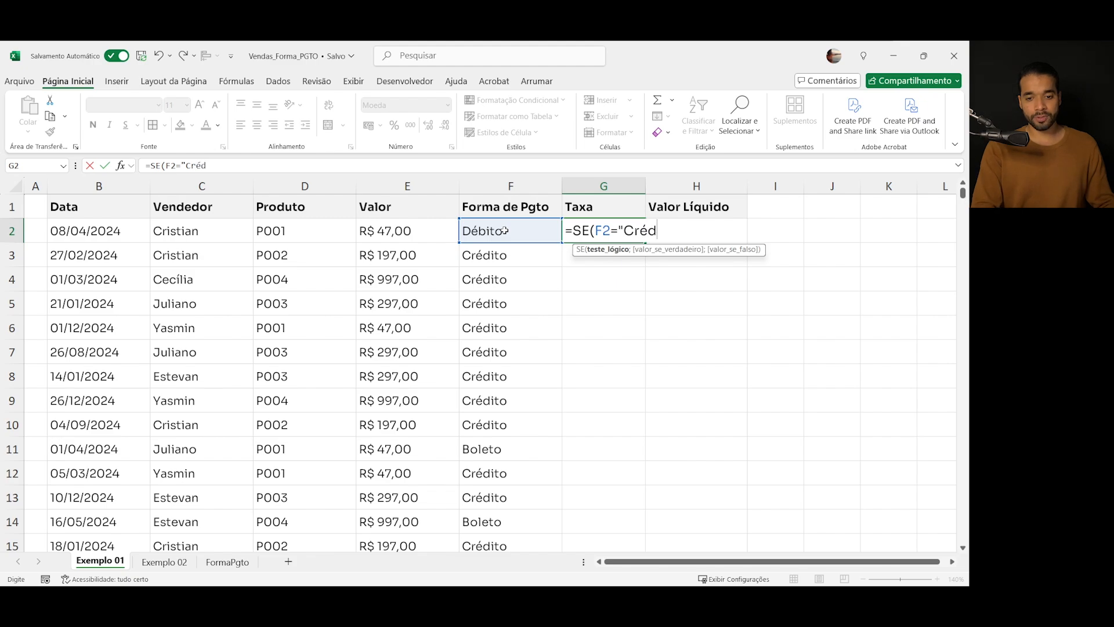
type("ito\"")
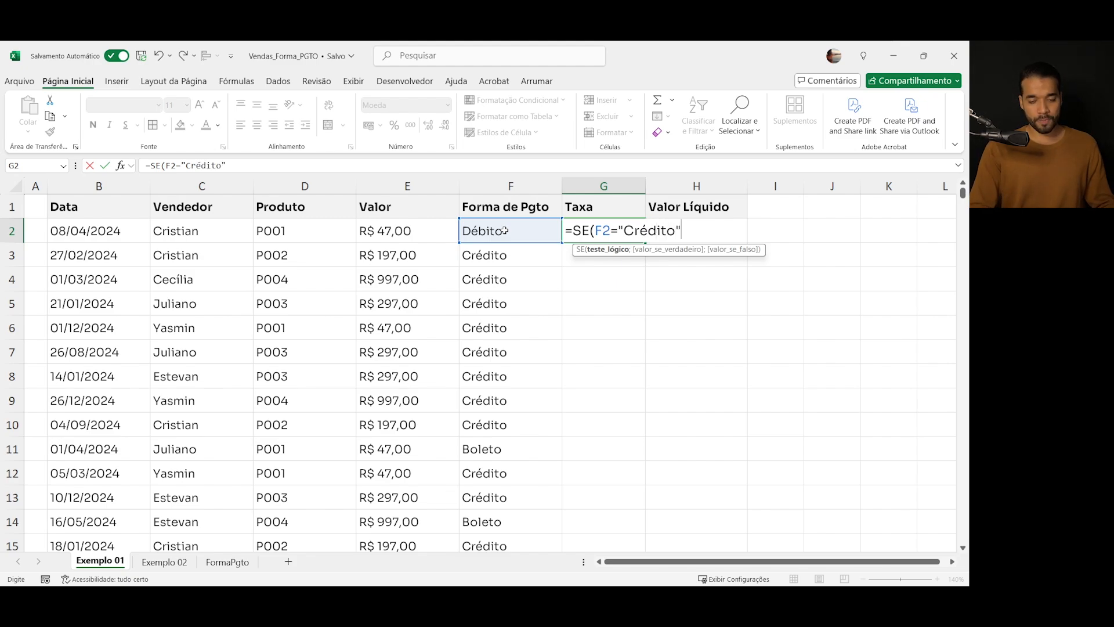
type(";")
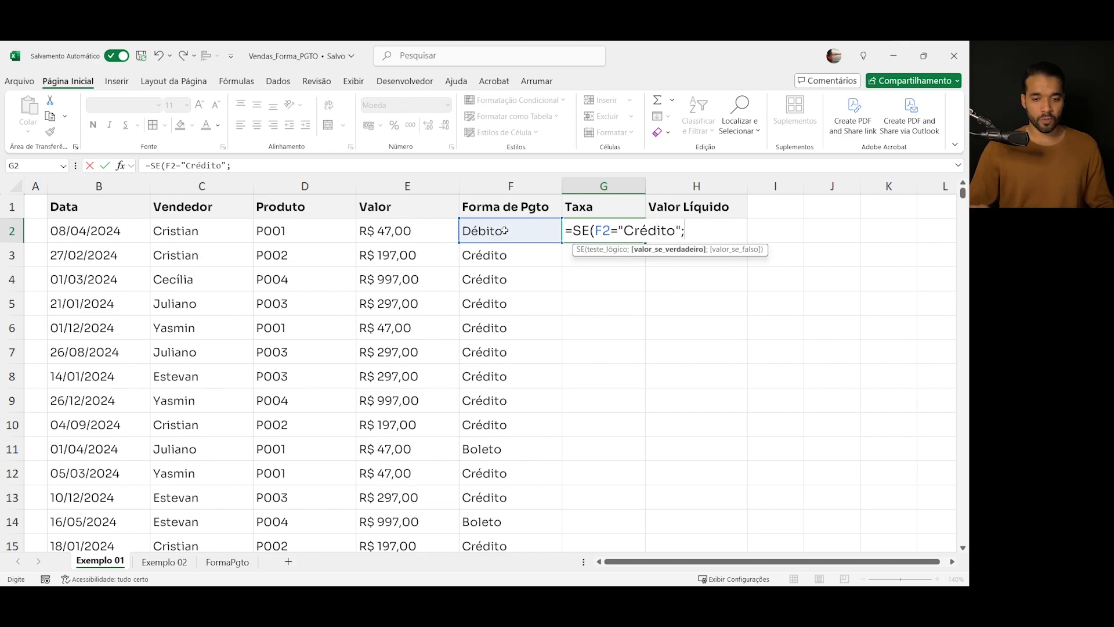
Set the Crédito result in the G2 formula to E2*5,99% and break the line for the false argument
left_click(392, 230)
type("*")
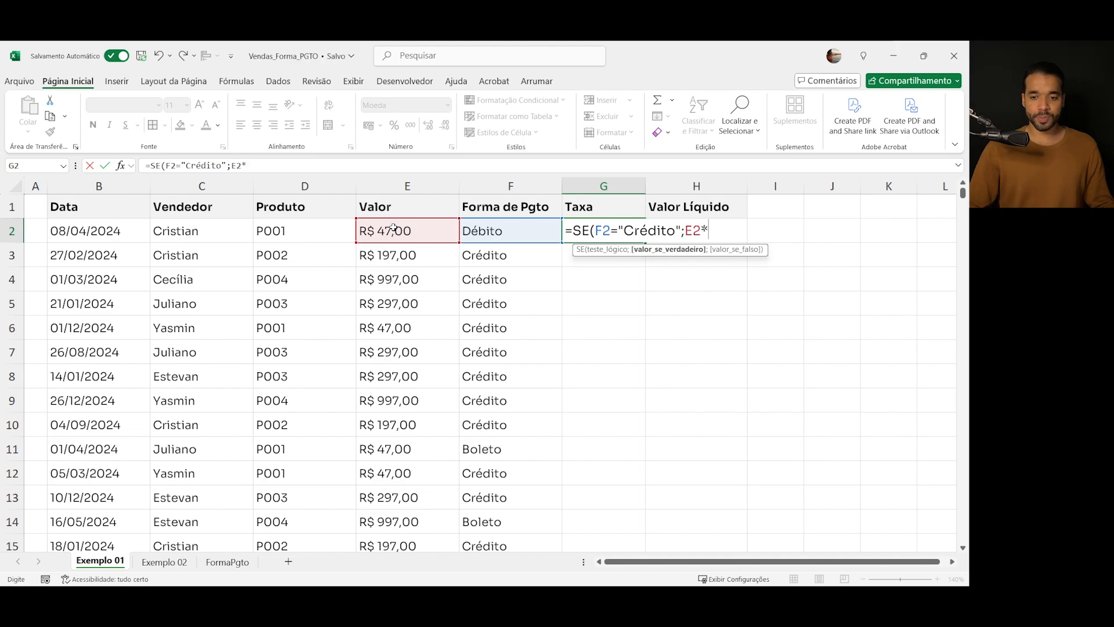
type("5,99")
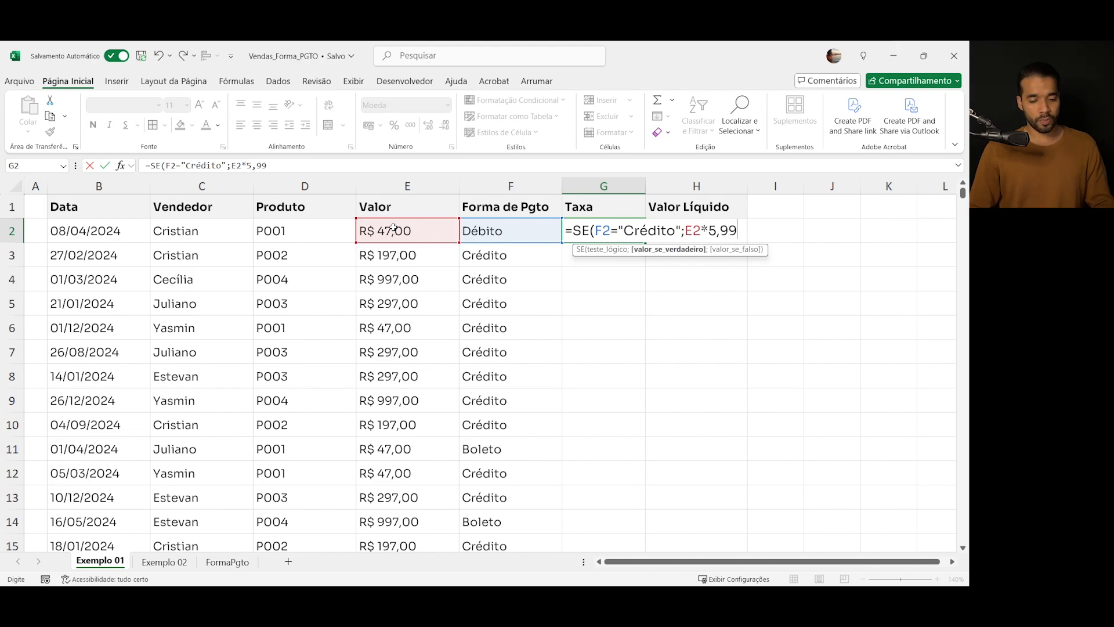
type("%;")
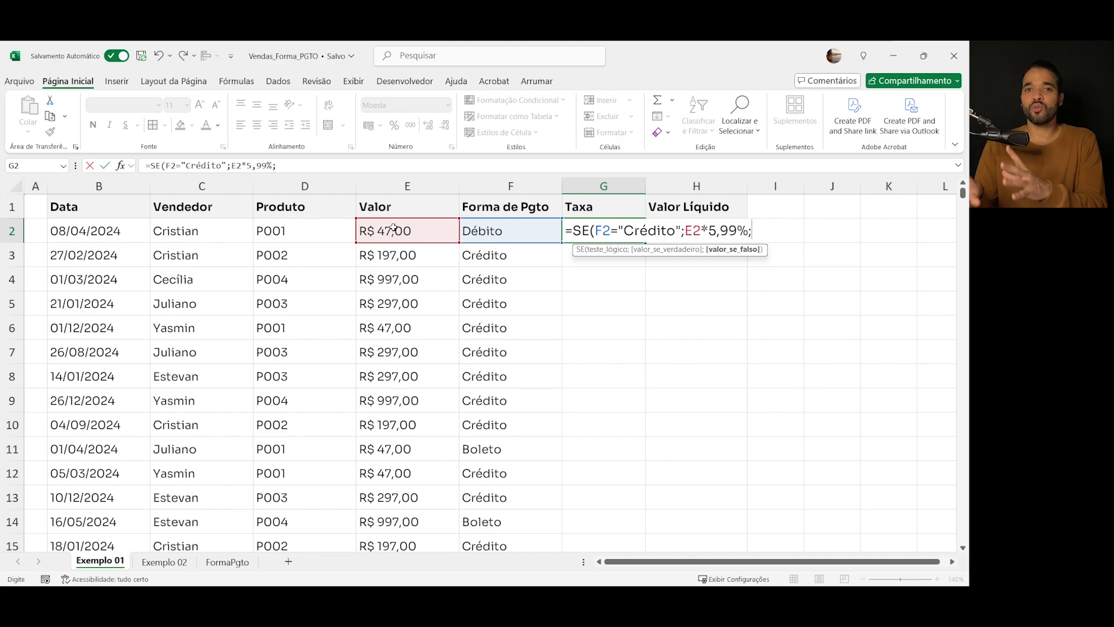
key("alt+Return")
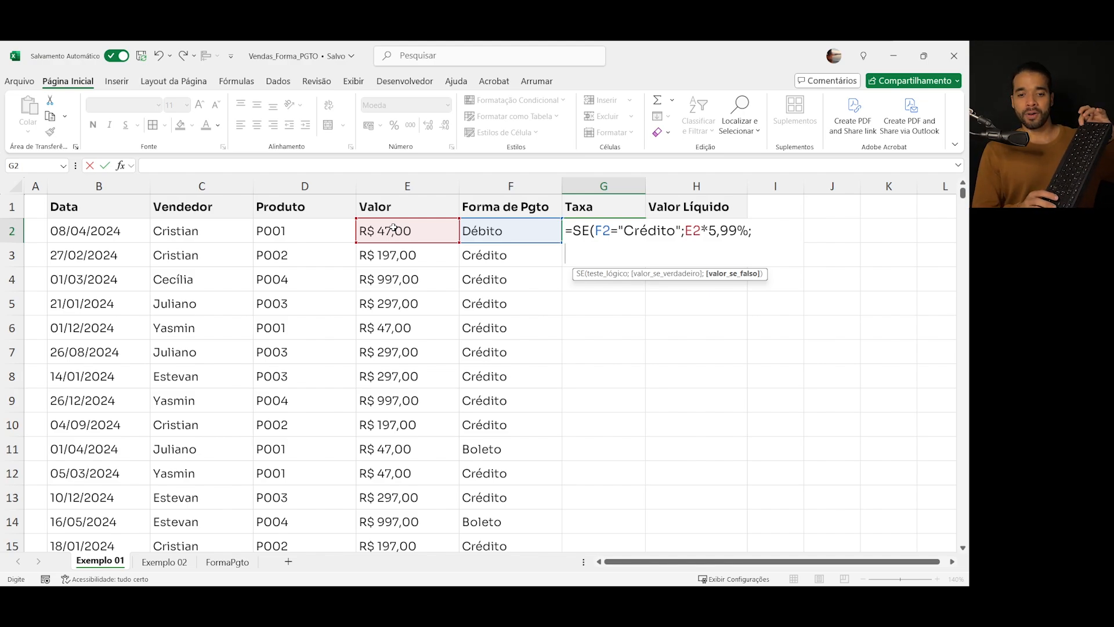
Try adding a run of extra line breaks at the end of the G2 formula
key("ctrl+Return")
key("F2")
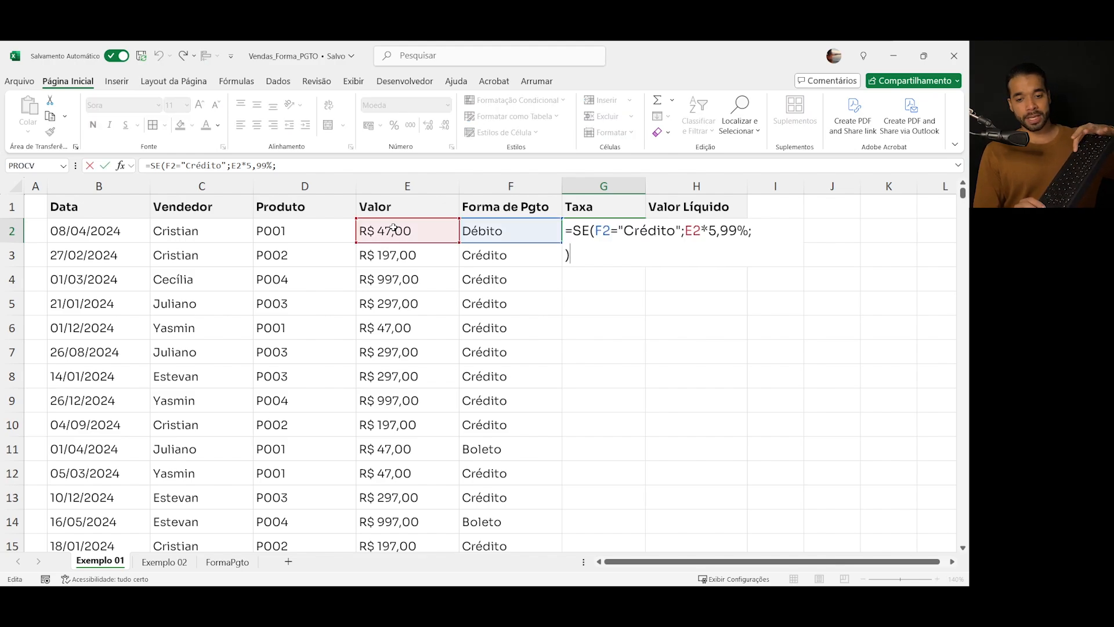
key("alt+Return")
key("alt+Return")
key("alt+Return")
key("alt+Return")
key("alt+Return")
key("alt+Return")
key("alt+Return")
key("alt+Return")
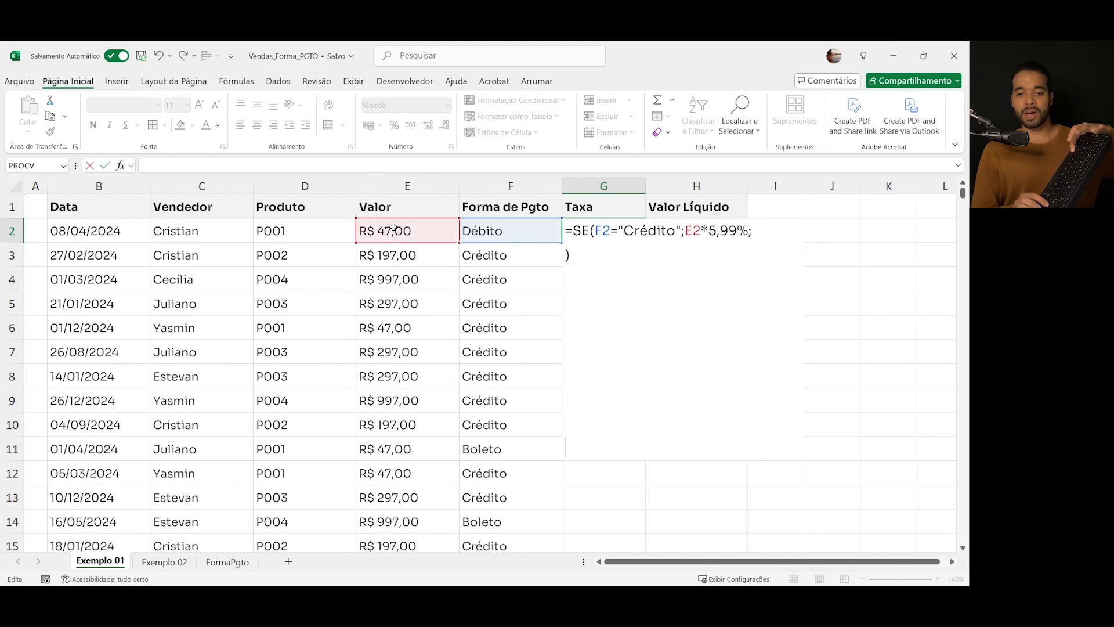
key("alt+Return")
key("alt+Return")
key("alt+Return")
key("ctrl+Return")
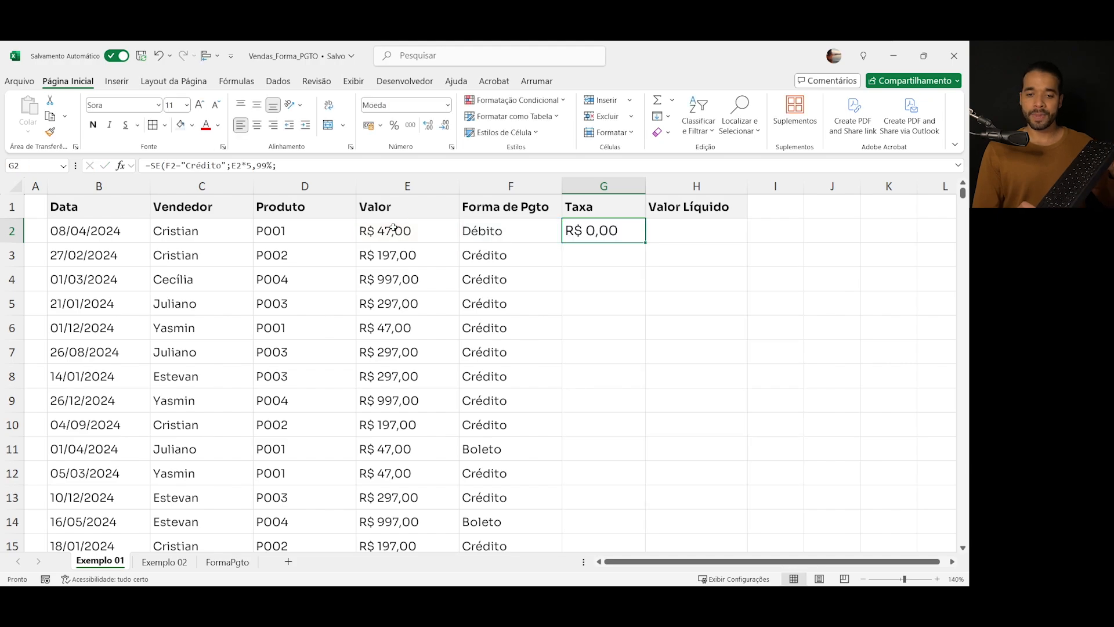
key("F2")
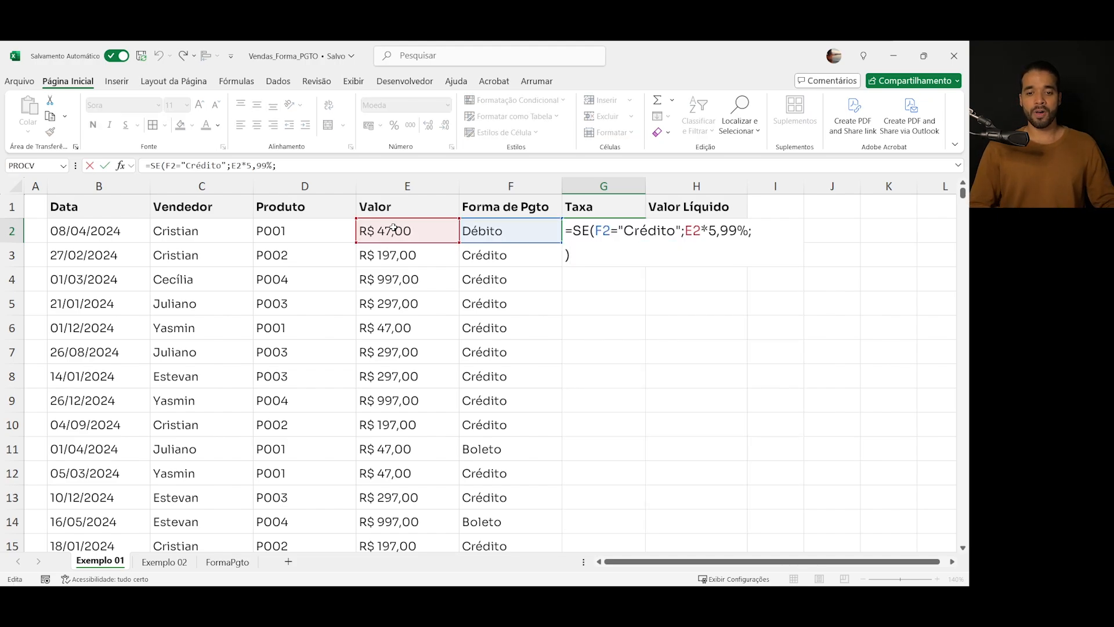
key("BackSpace")
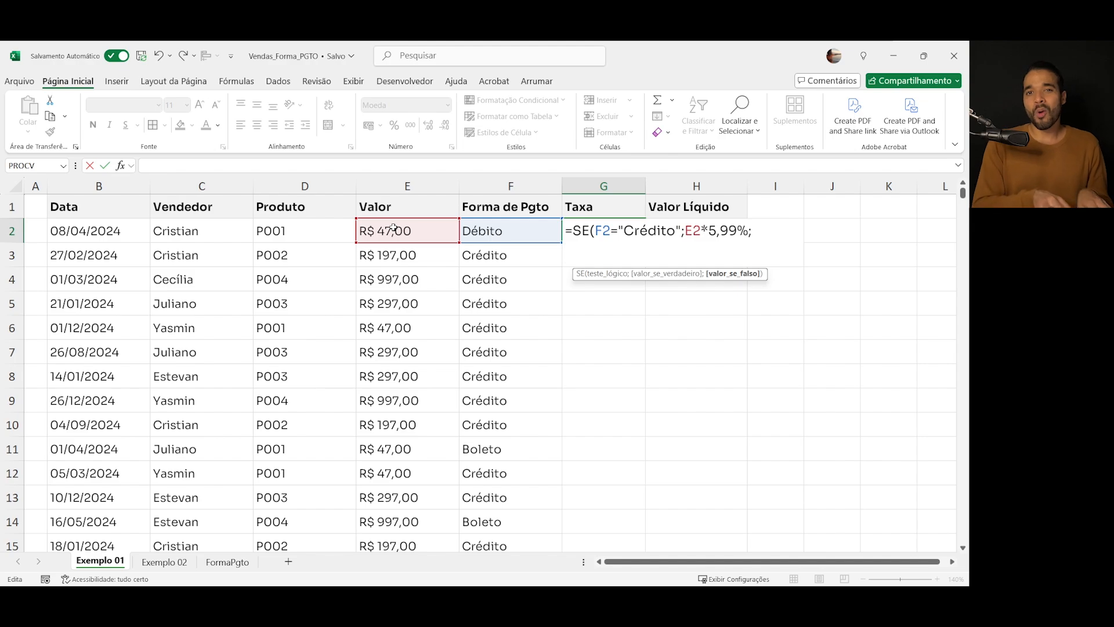
Nest a second SE on the formula's second line with the test F2="Débito"
type("SE(")
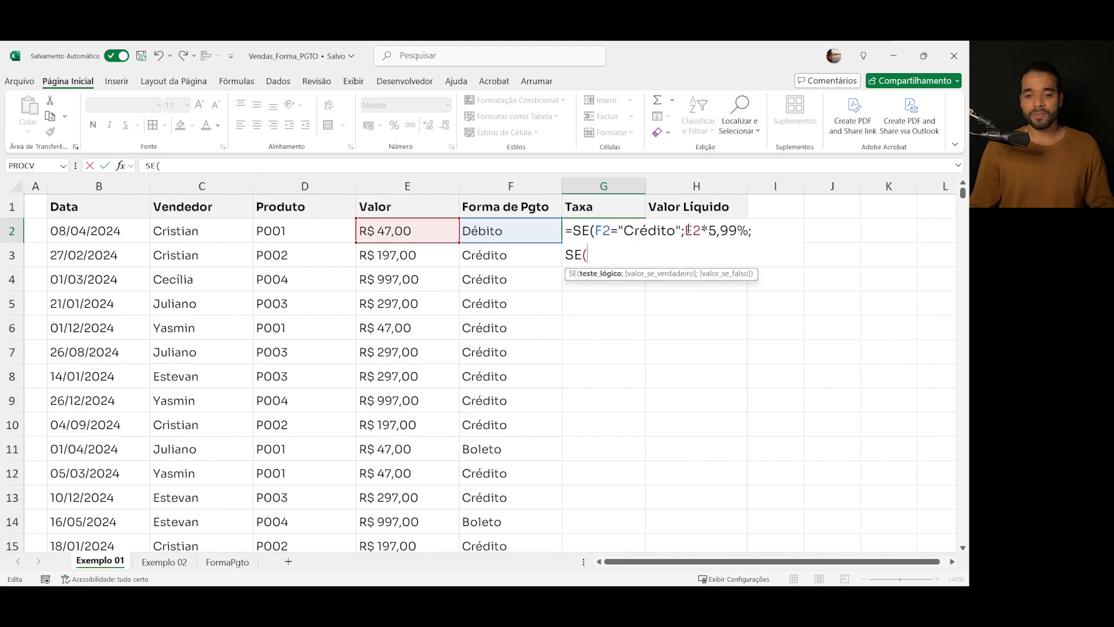
left_click_drag(685, 231, 747, 231)
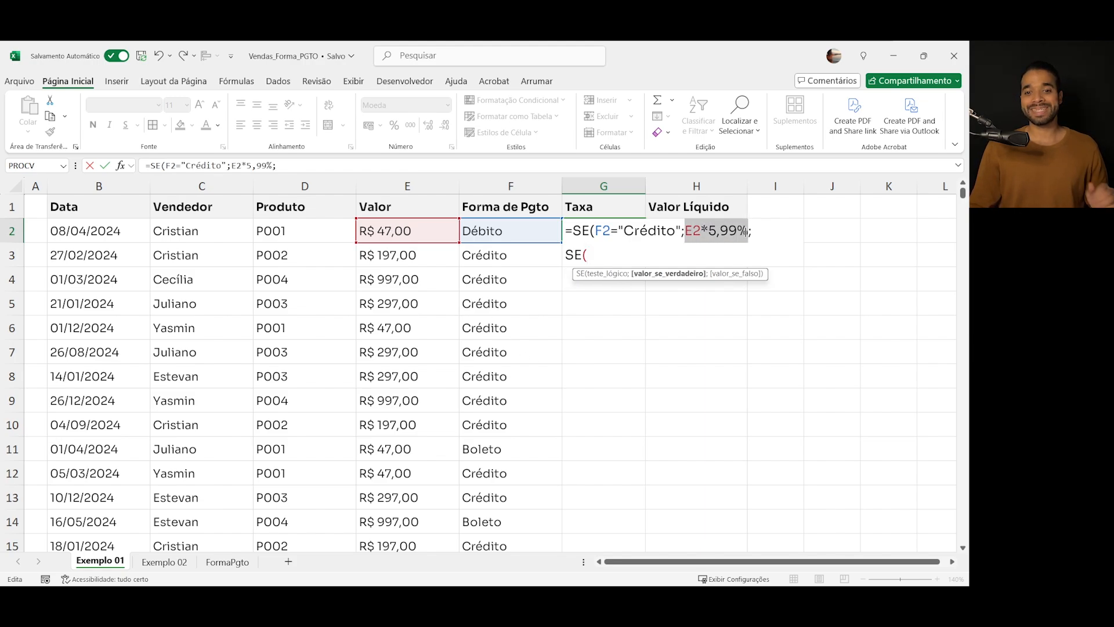
left_click(597, 255)
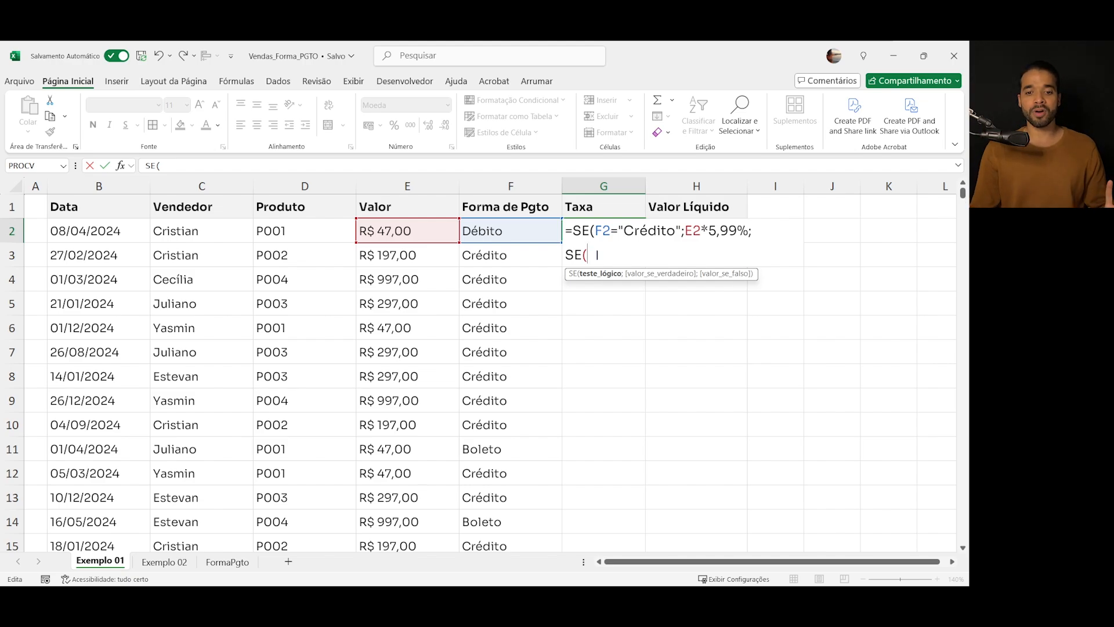
left_click(487, 232)
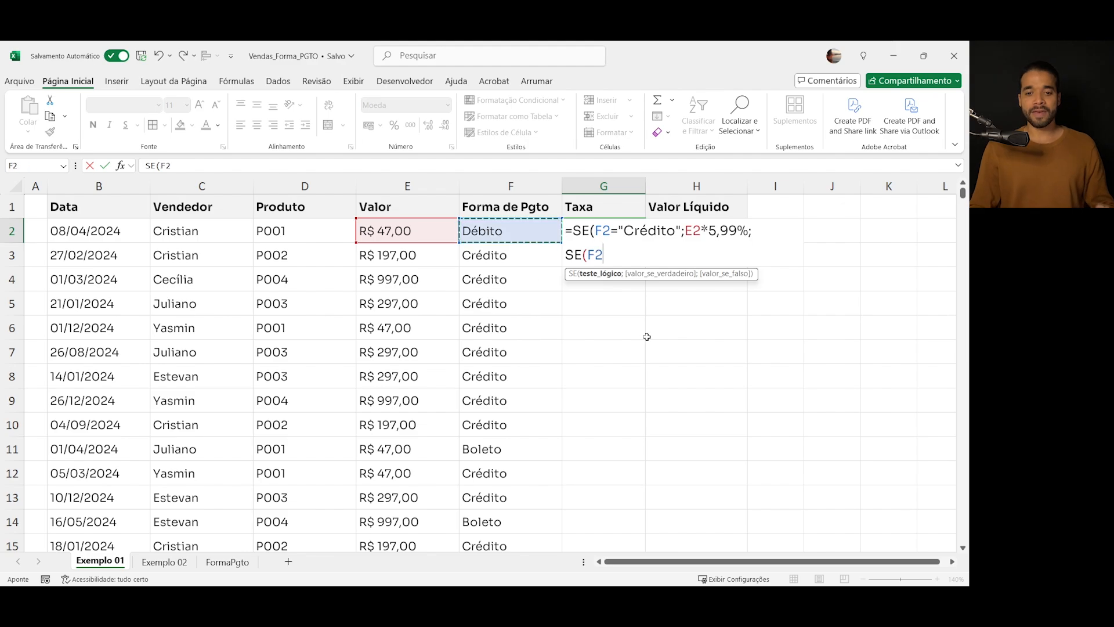
type("=\"Dé")
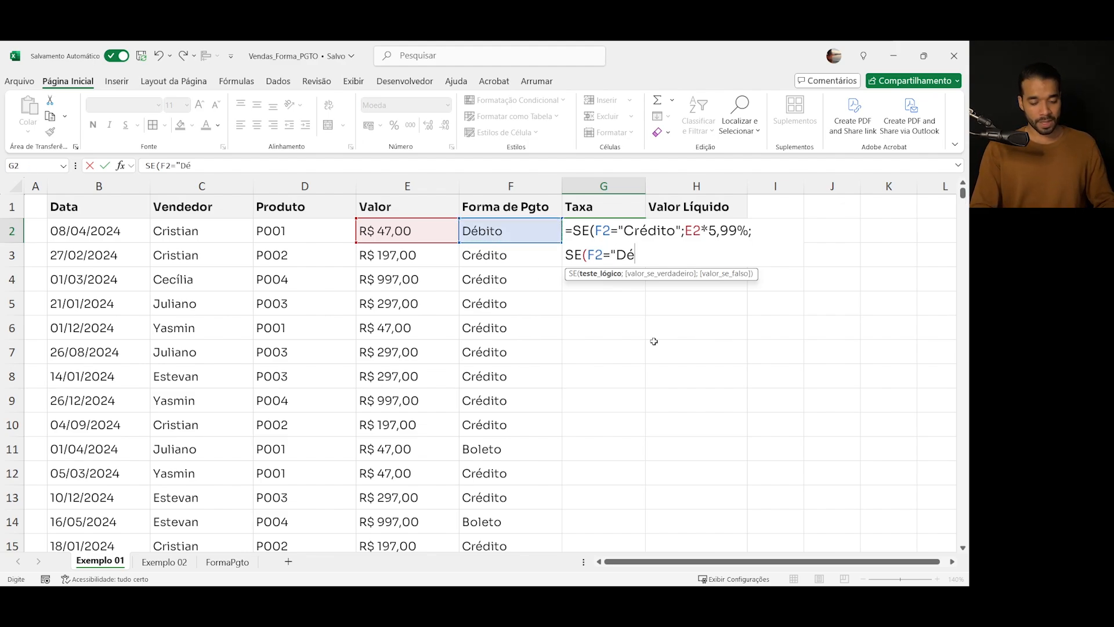
type("bito\";")
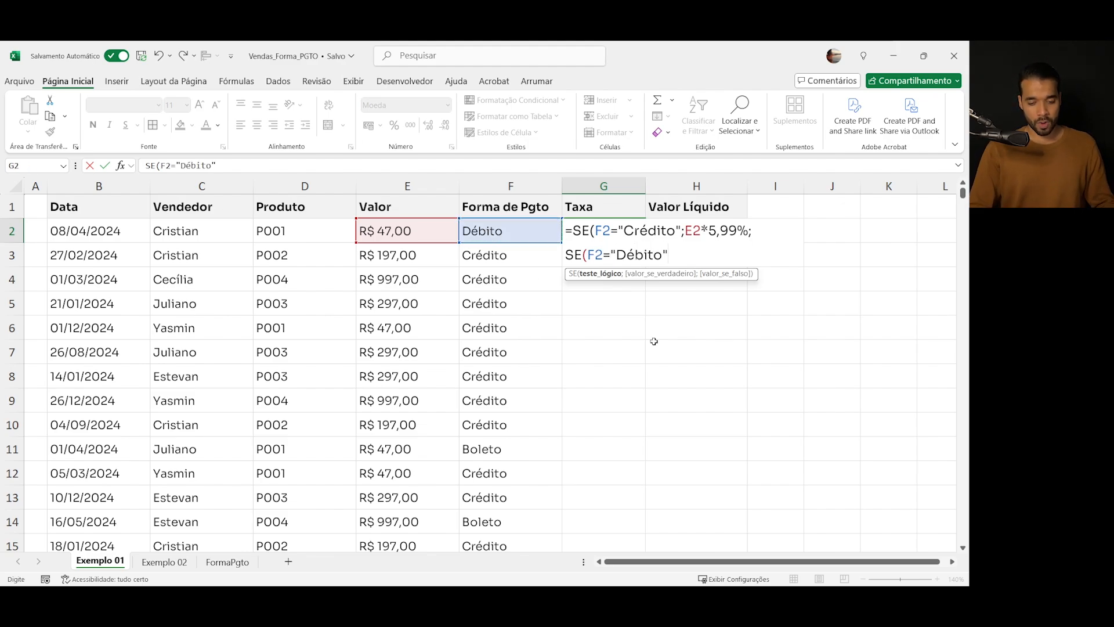
Complete the nested SE with E2*1,99% for Débito and E2*0,59% for any other payment method
left_click(412, 232)
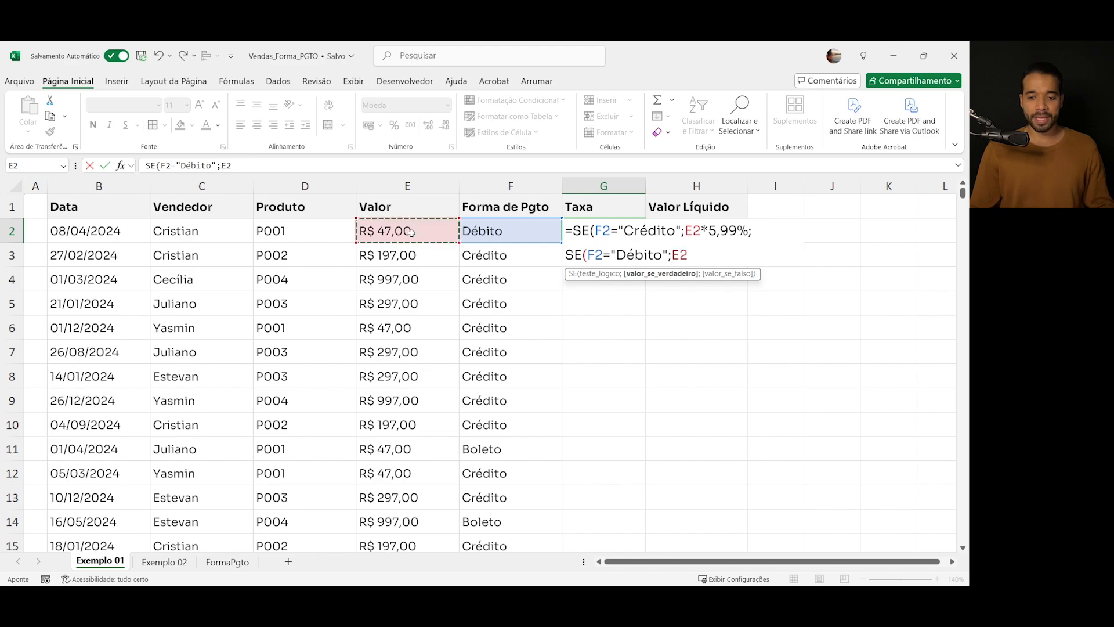
type("*")
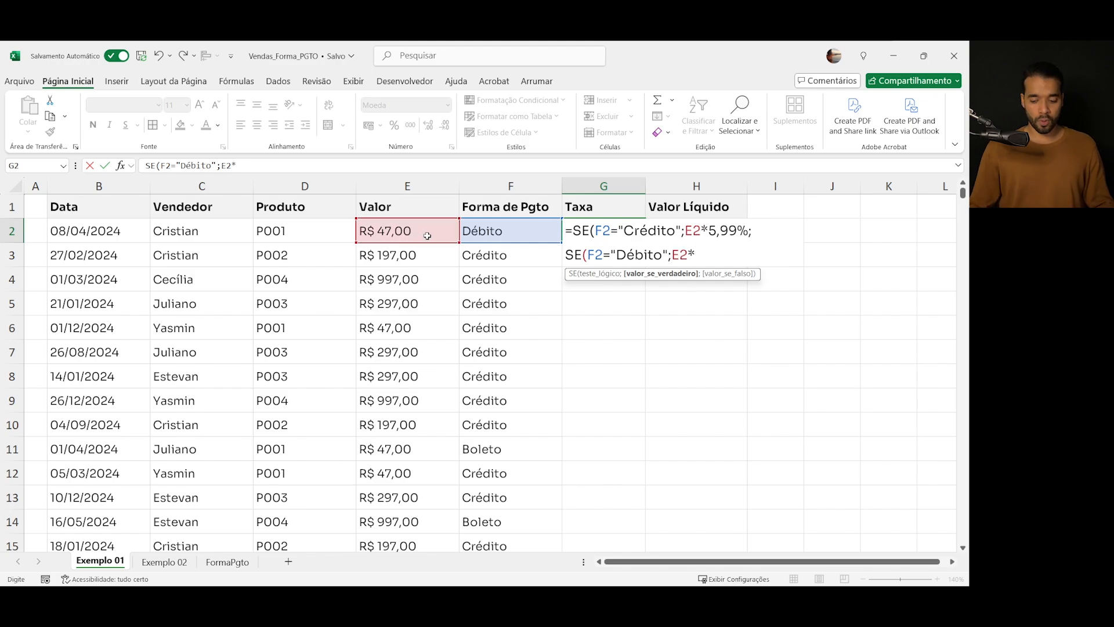
type("1,99%")
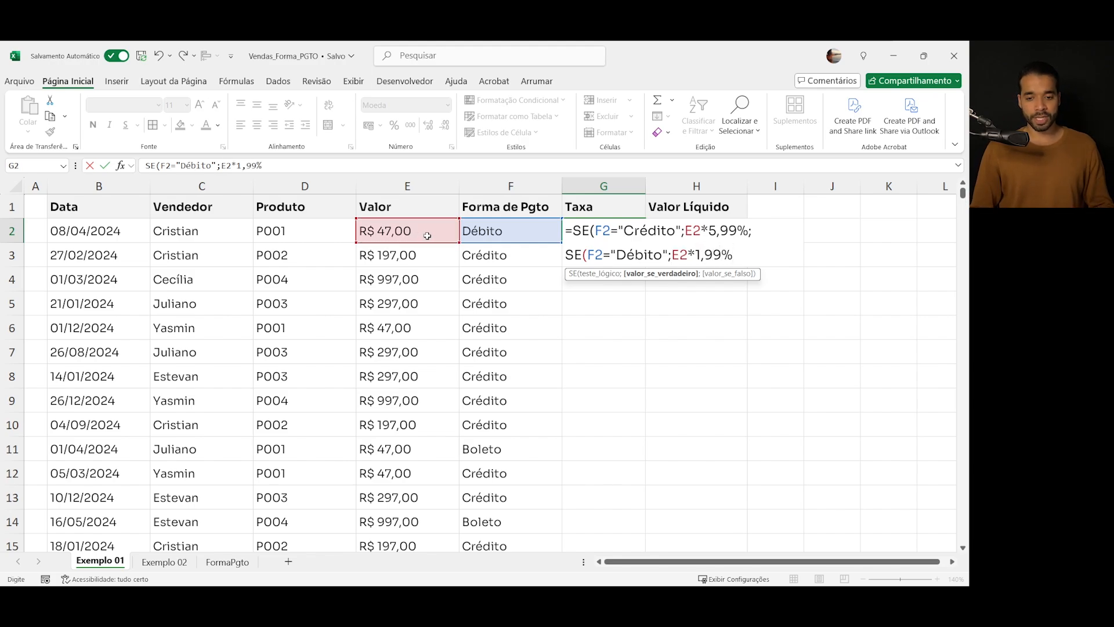
type(";")
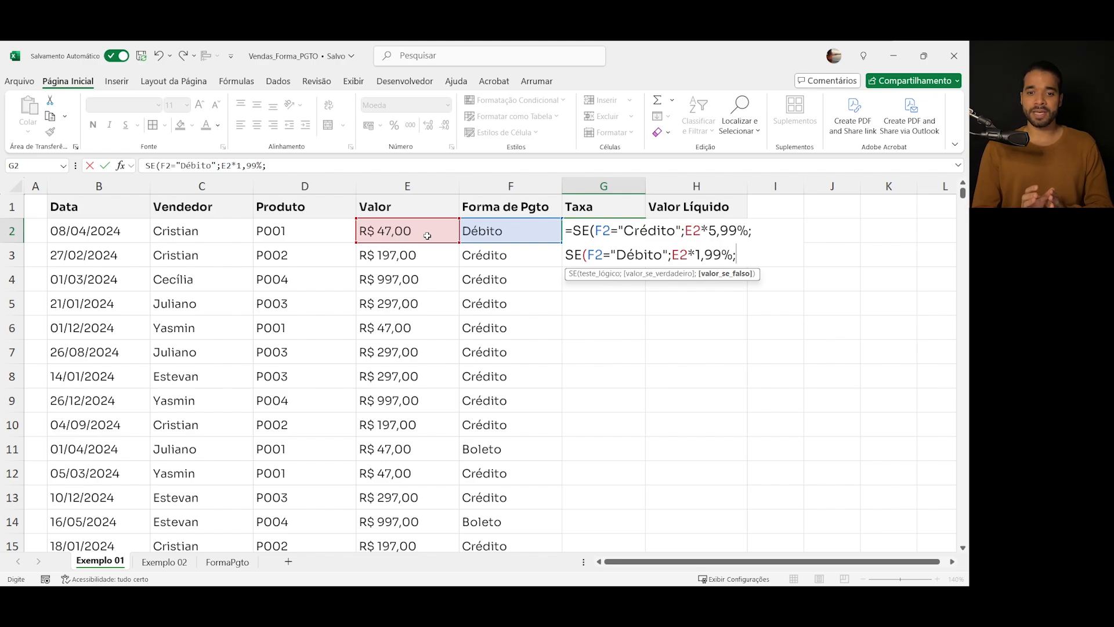
left_click(427, 236)
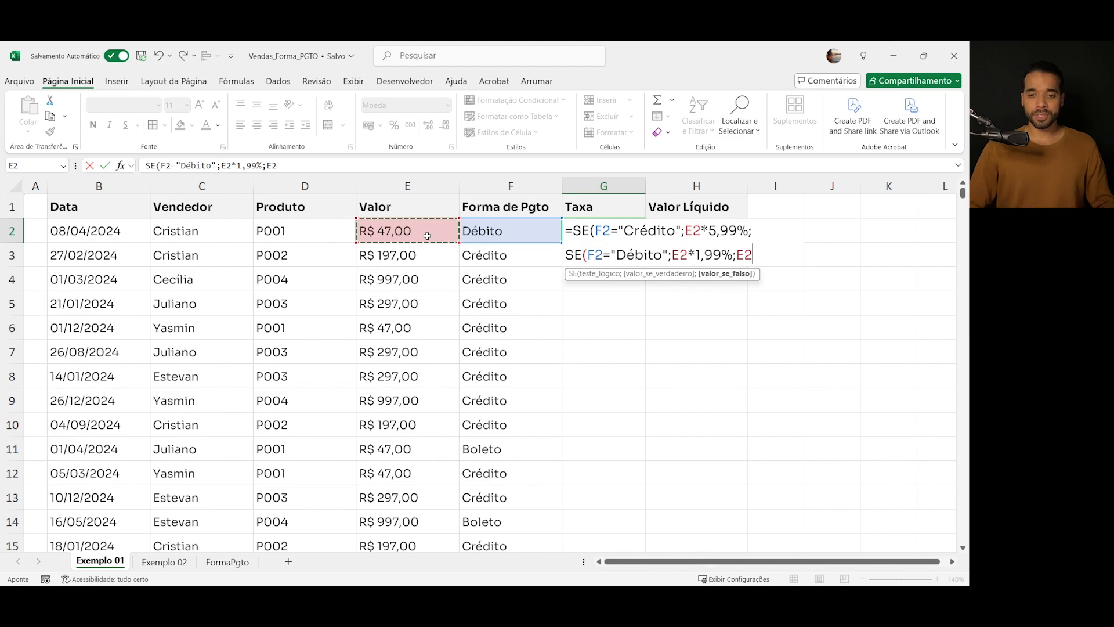
type("*0,")
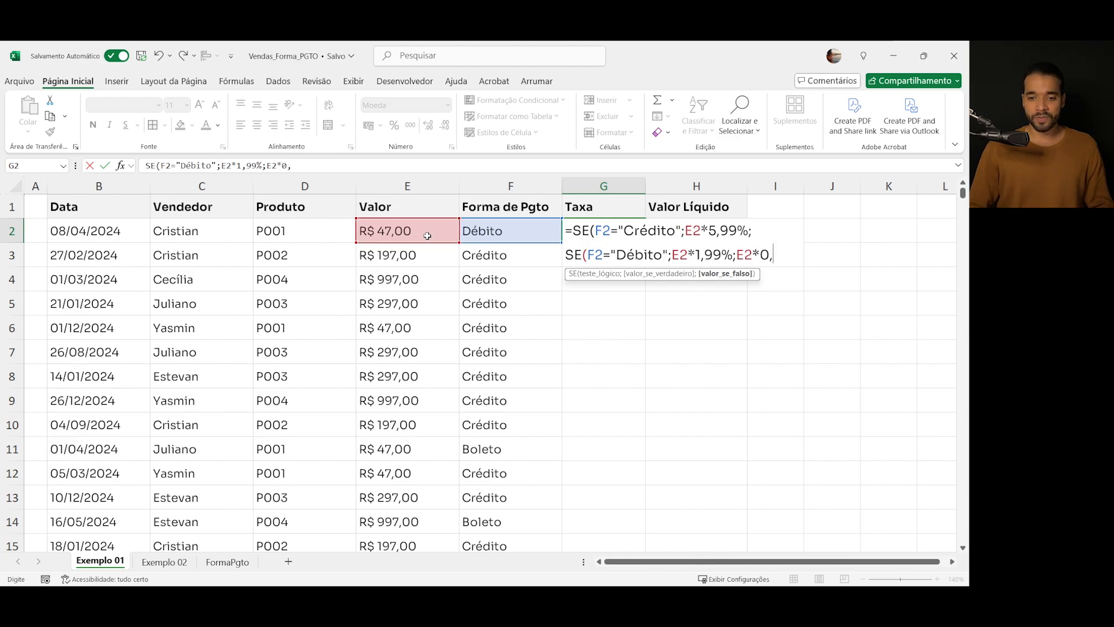
type("59")
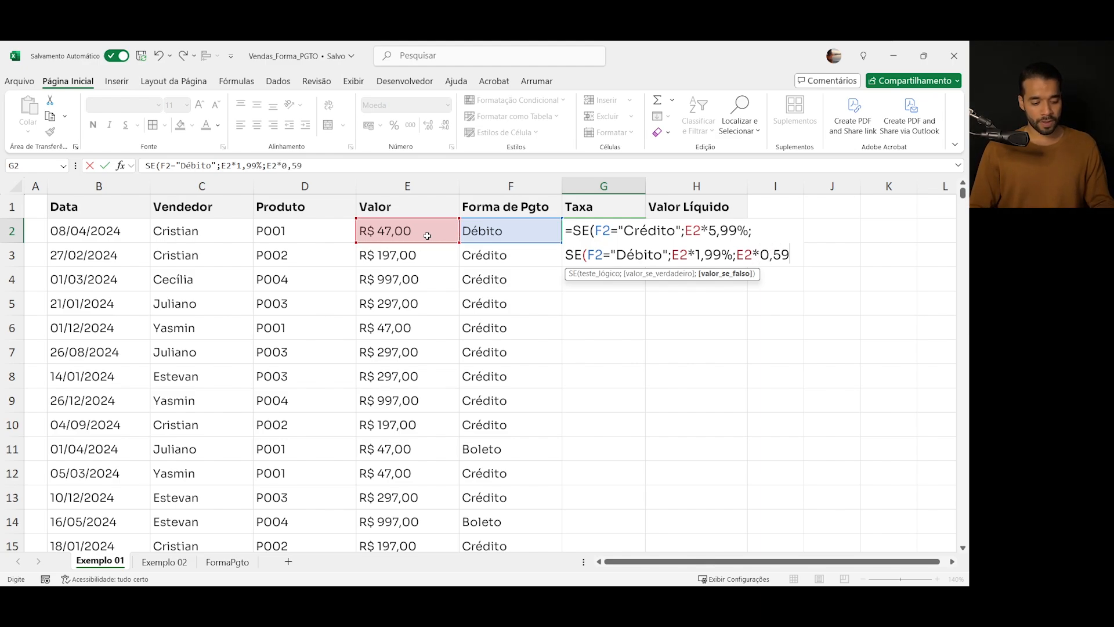
type("%)")
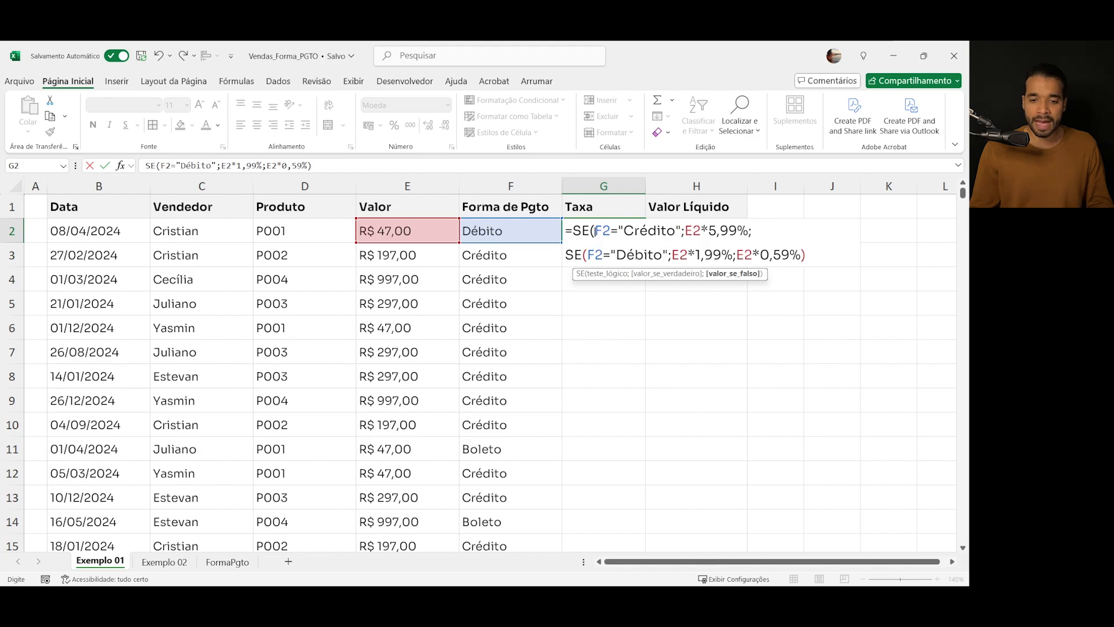
Review the Crédito, Débito and remaining arguments, and close the outer SE with a final parenthesis
left_click_drag(595, 230, 747, 230)
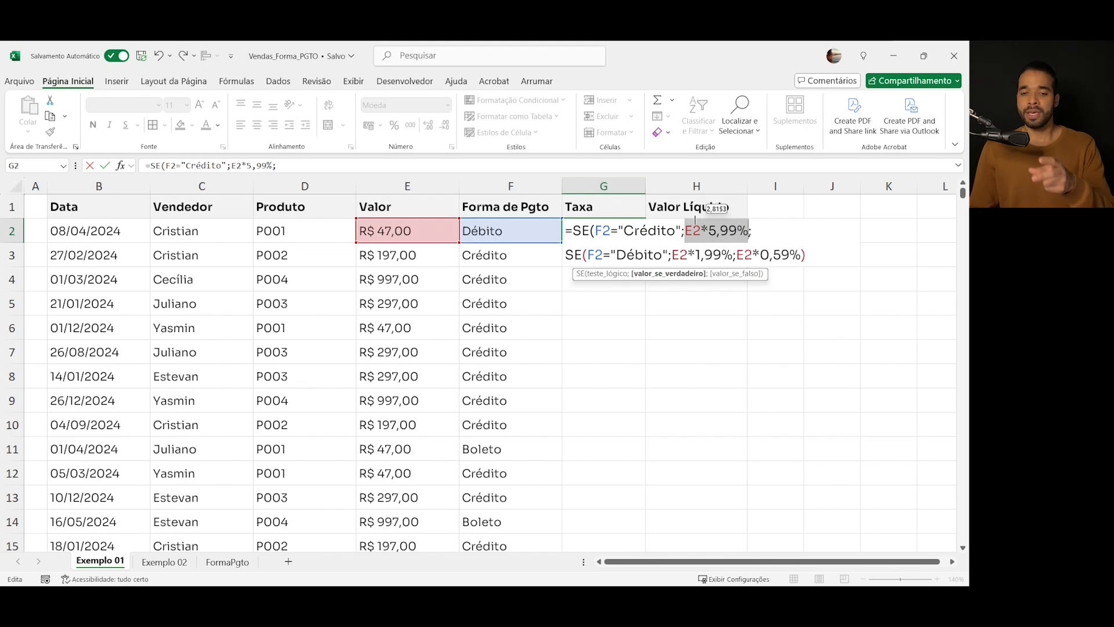
left_click_drag(564, 254, 671, 255)
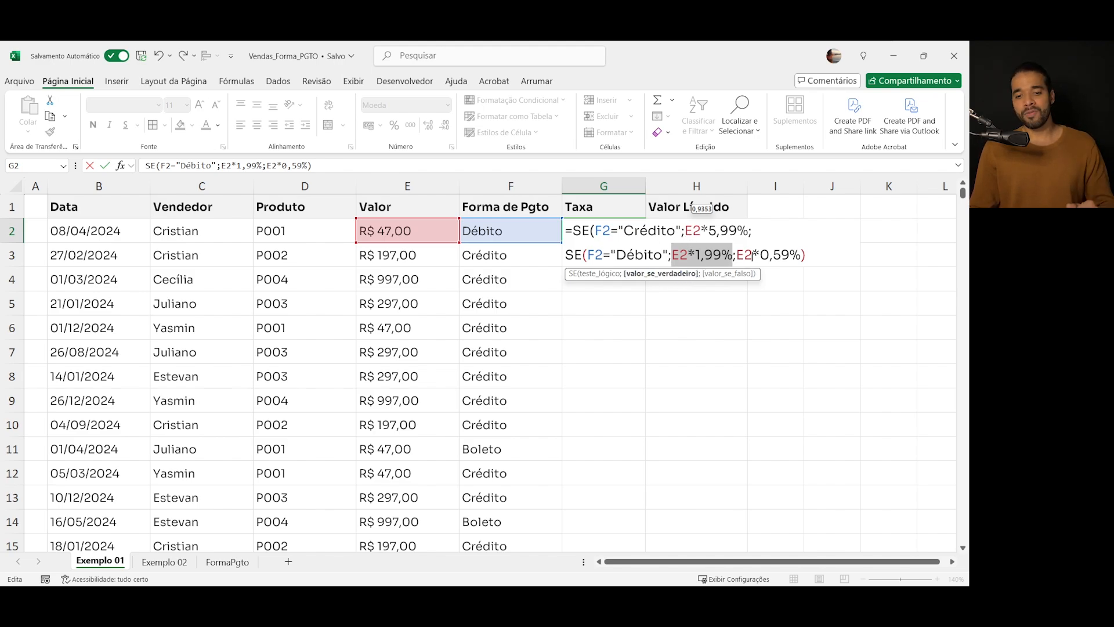
left_click(736, 255)
left_click_drag(736, 255, 816, 255)
left_click(804, 256)
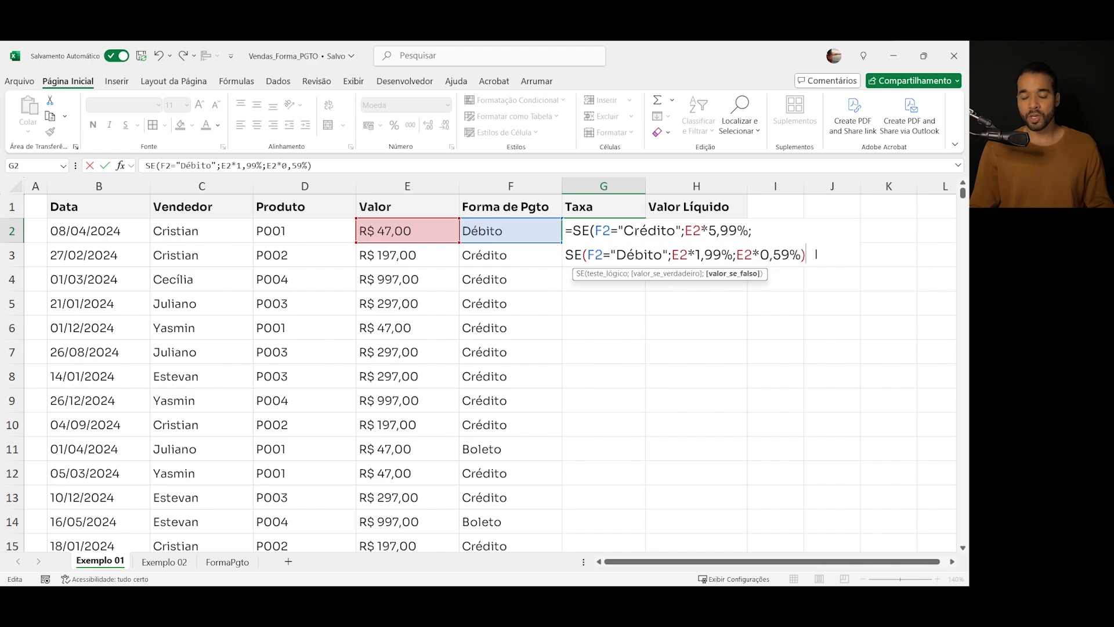
type(")")
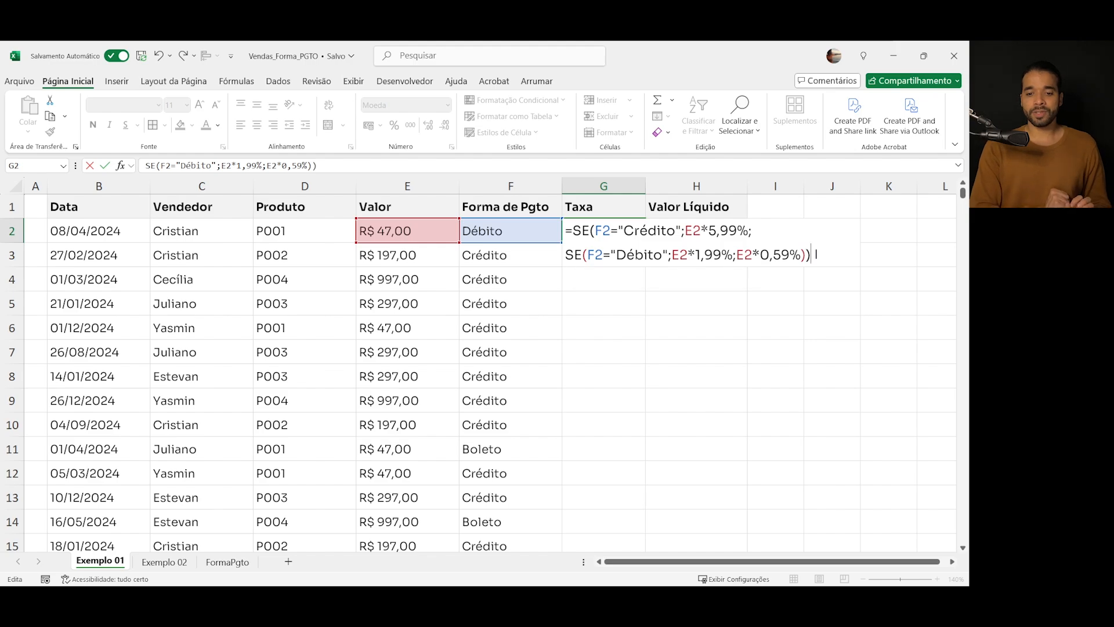
Put E2*0,59% on its own third line, review the three cases and enter the formula in G2
left_click(736, 254)
key("alt+Return")
left_click_drag(741, 254, 566, 231)
left_click_drag(646, 274, 574, 278)
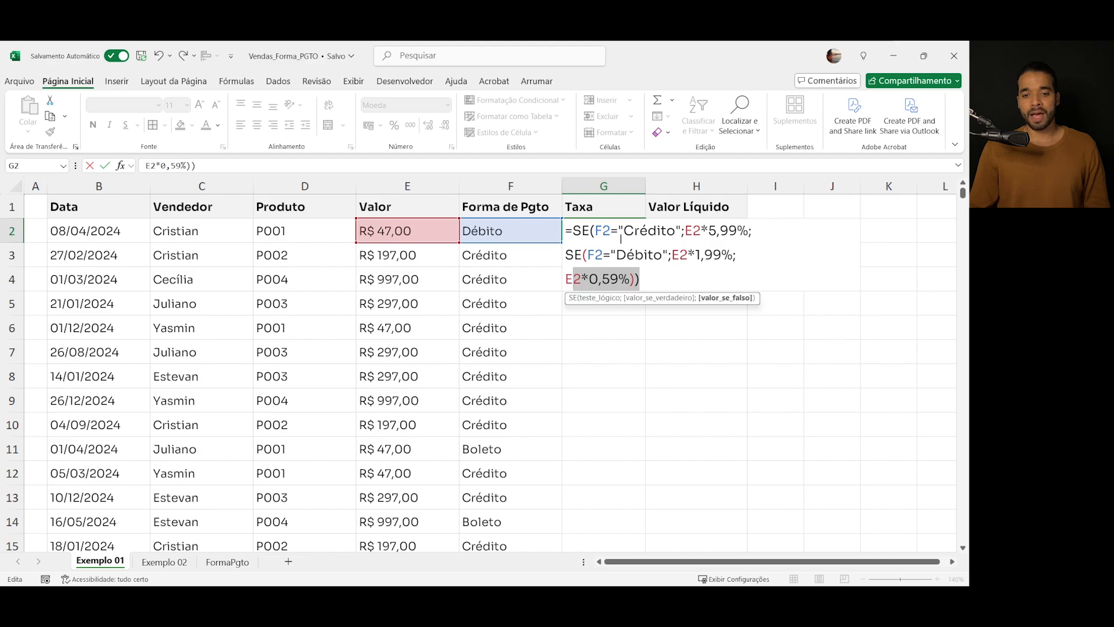
left_click_drag(604, 230, 736, 231)
left_click_drag(603, 255, 717, 253)
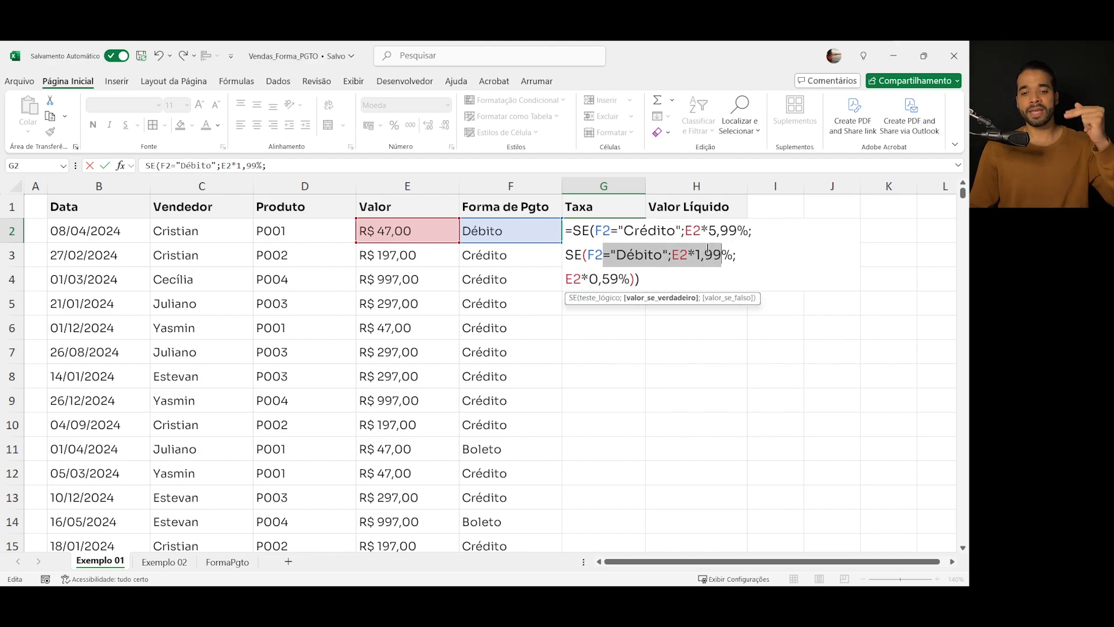
left_click_drag(640, 278, 573, 279)
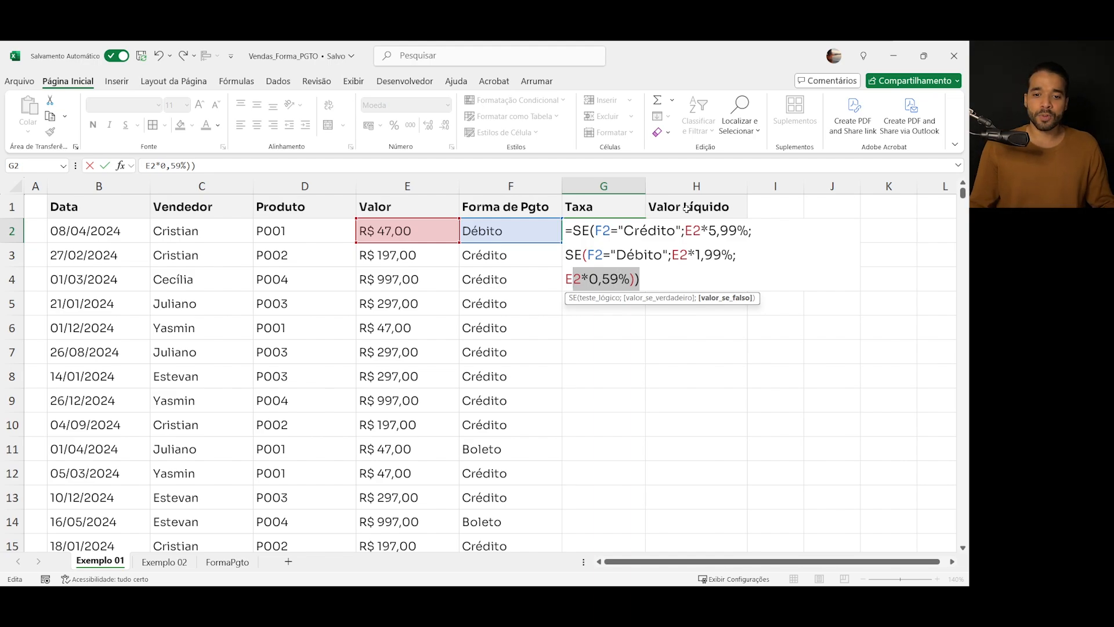
left_click_drag(623, 230, 699, 232)
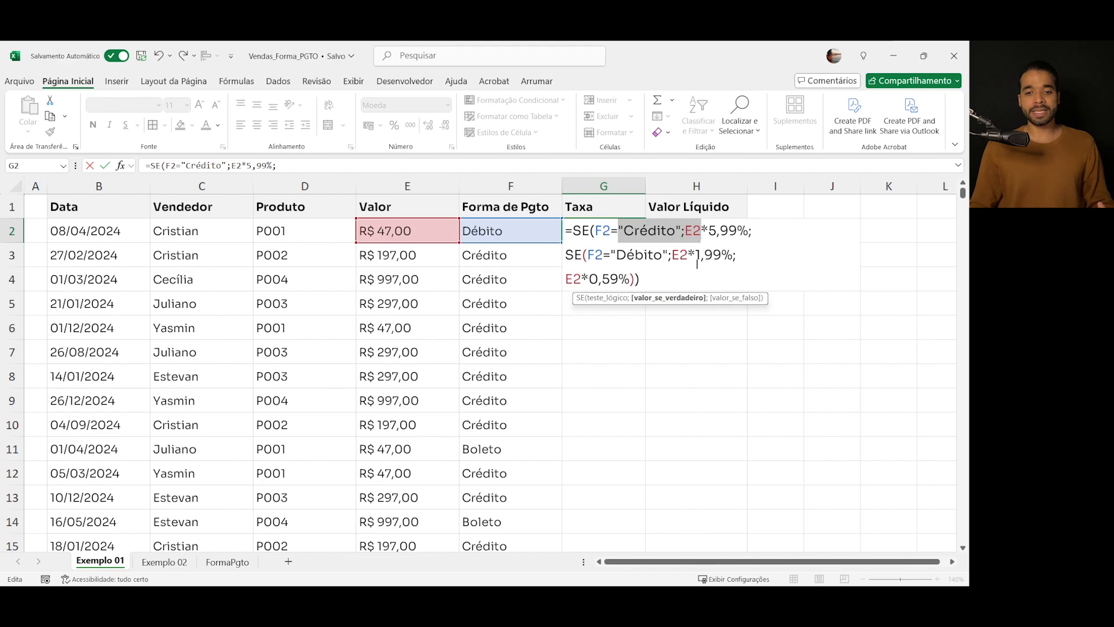
left_click(657, 274)
key("Return")
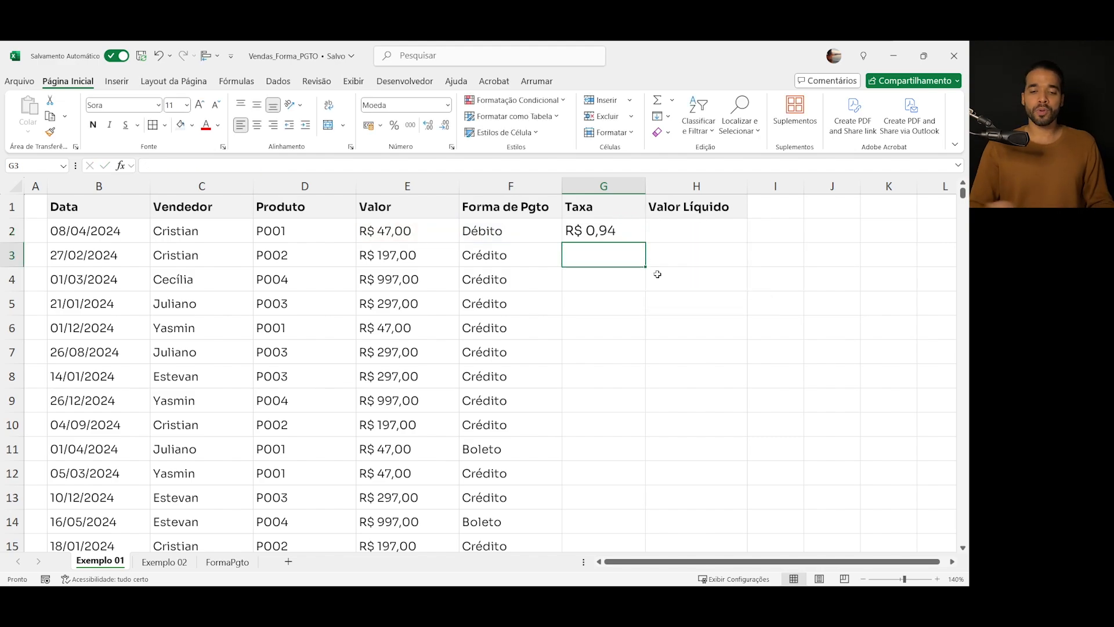
Fill the G2 formula down the Taxa column and compare the Boleto fee in row 11 with the Débito fee in row 2
left_click(634, 235)
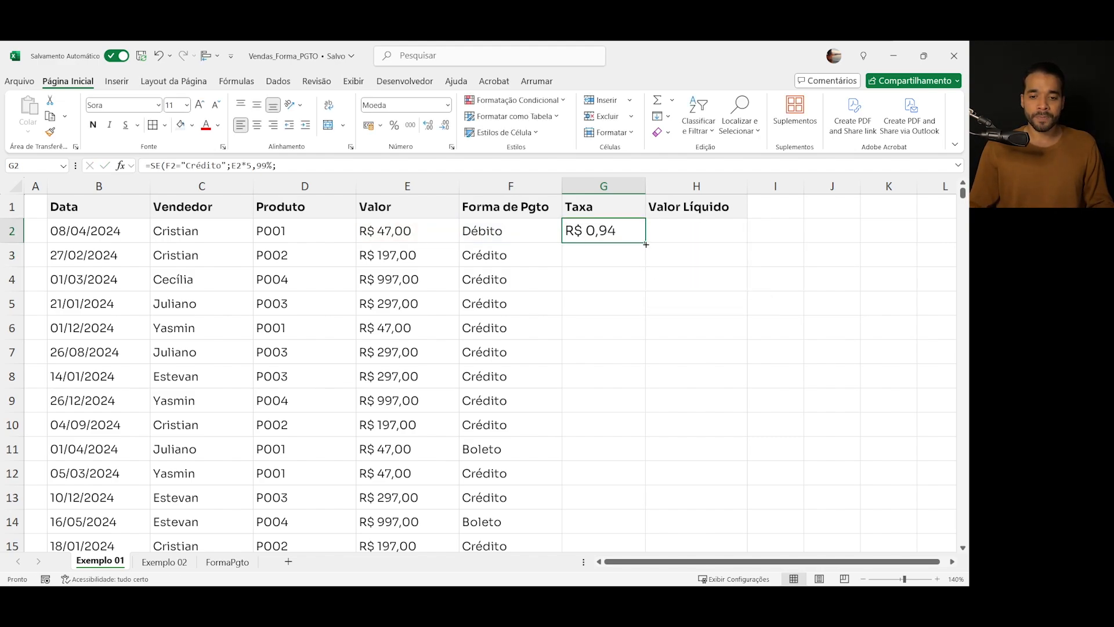
double_click(646, 244)
left_click_drag(528, 446, 592, 448)
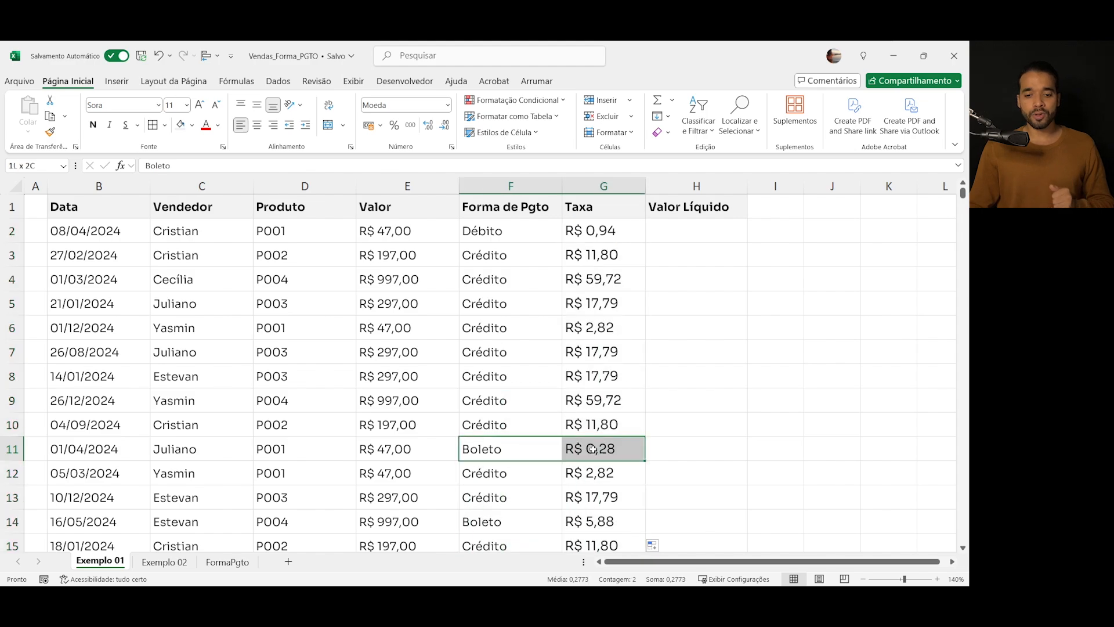
left_click_drag(525, 231, 580, 230, "ctrl")
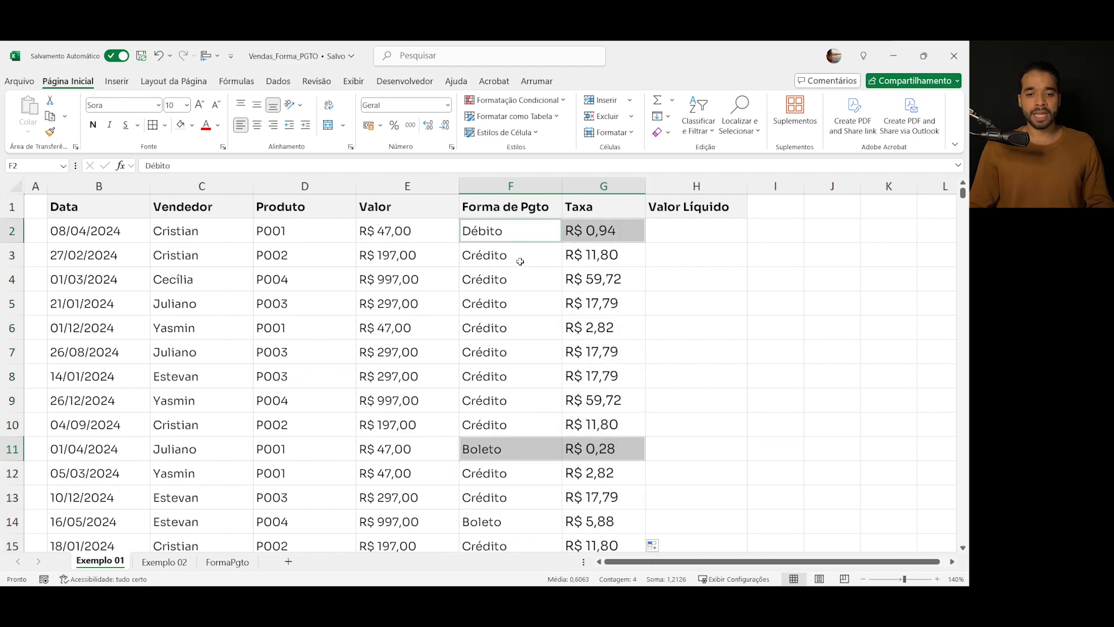
Compare the fees in rows 2 and 3 and review the E2*0,59% argument of the G2 formula
left_click_drag(520, 261, 608, 269, "ctrl")
left_click(625, 228)
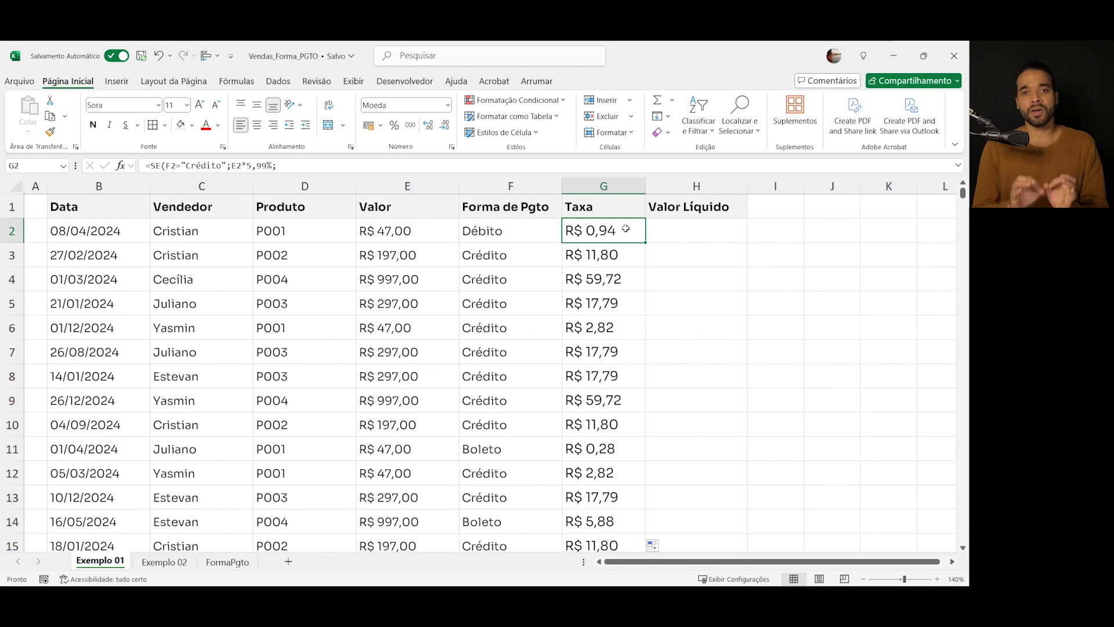
double_click(625, 228)
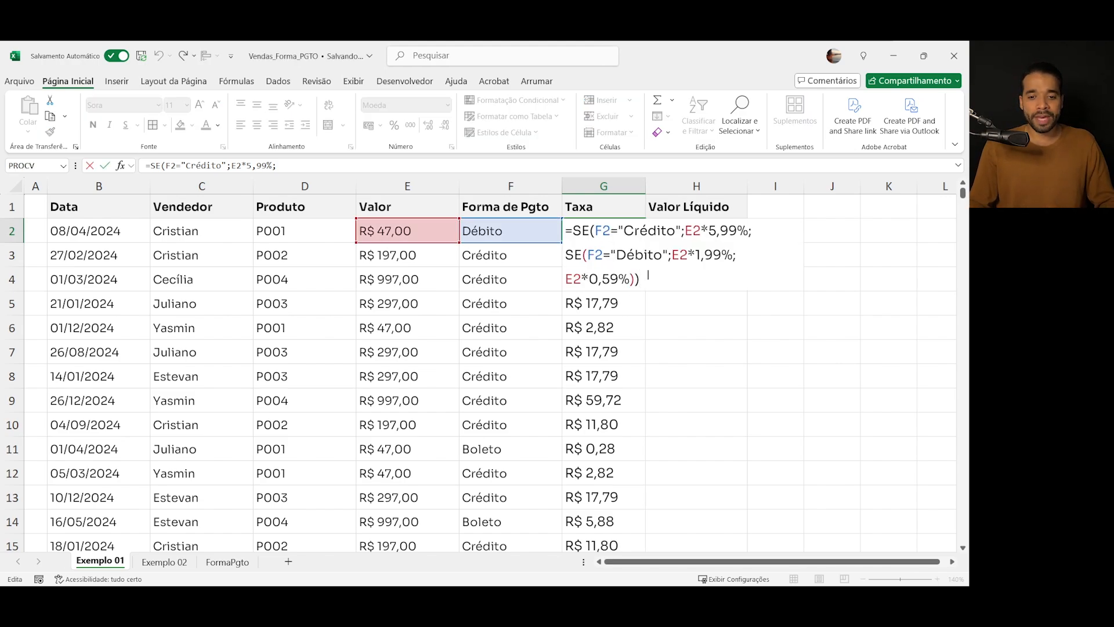
left_click_drag(640, 279, 573, 279)
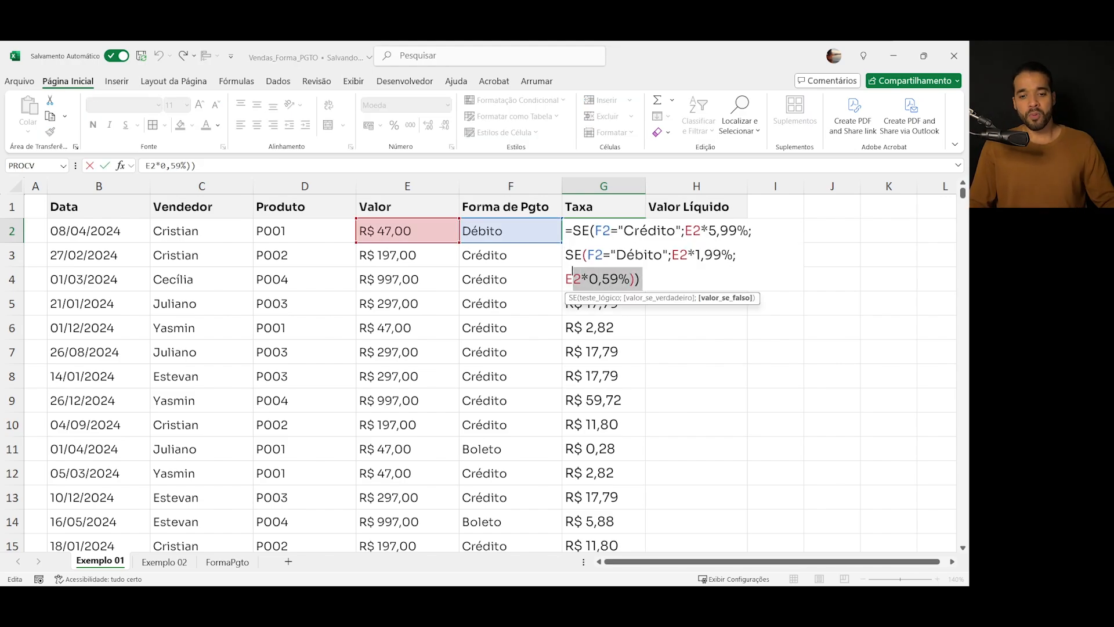
key("Escape")
Clear all the formulas from the Taxa column of the Exemplo 01 sheet
key("ctrl+shift+Down")
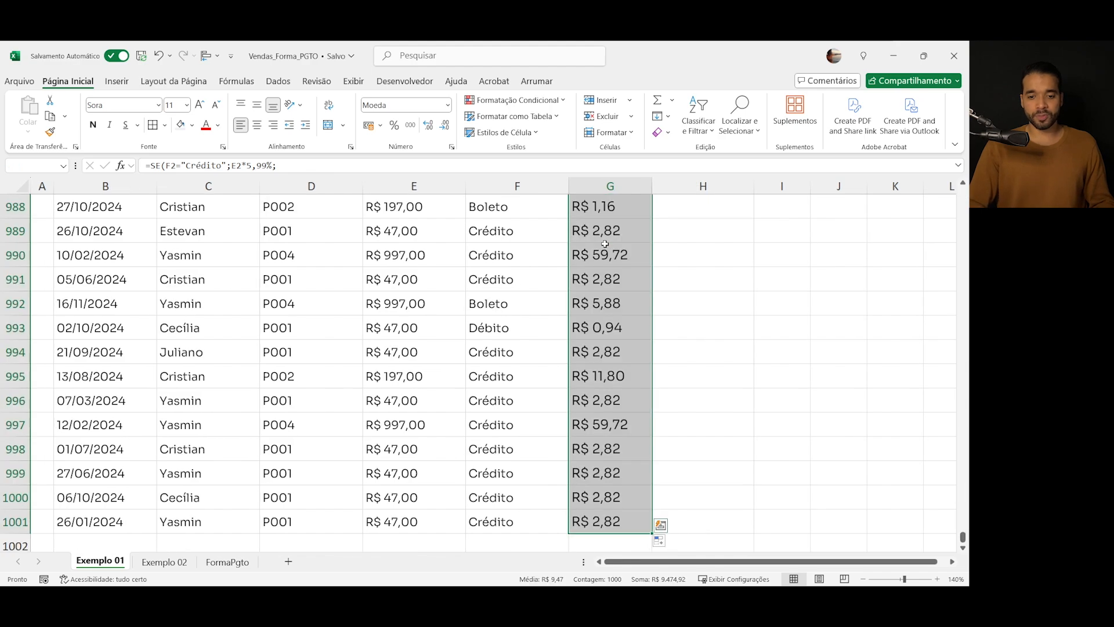
key("Delete")
key("ctrl+Up")
key("ctrl+Left")
Switch to the Exemplo 02 sheet and examine the payment methods in the Forma de Pgto filter list
key("ctrl+Page_Down")
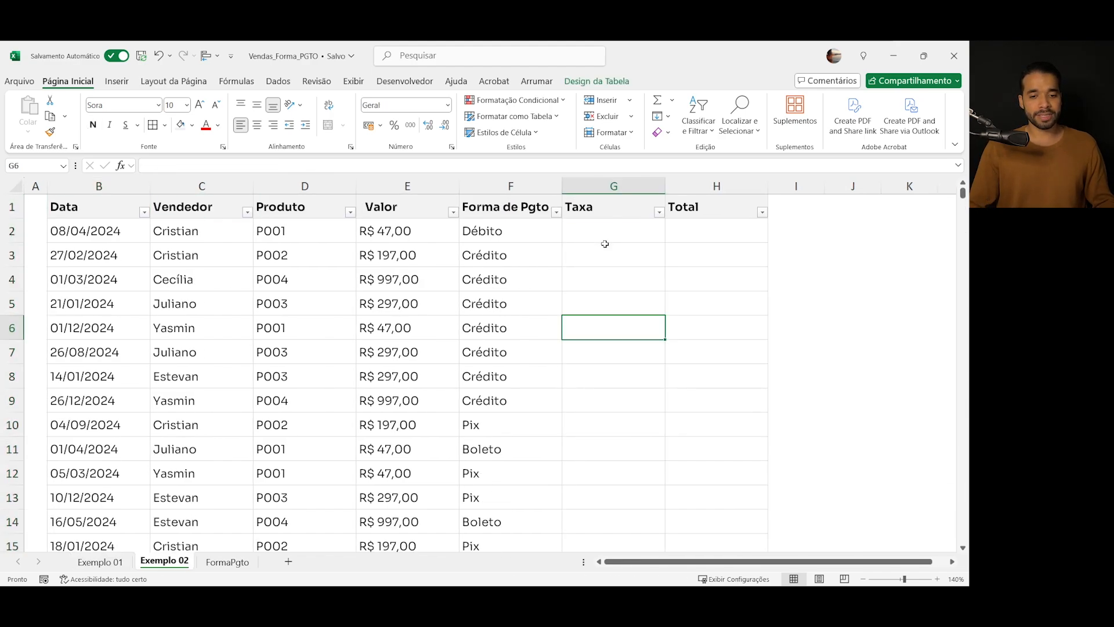
left_click(552, 253)
left_click(556, 212)
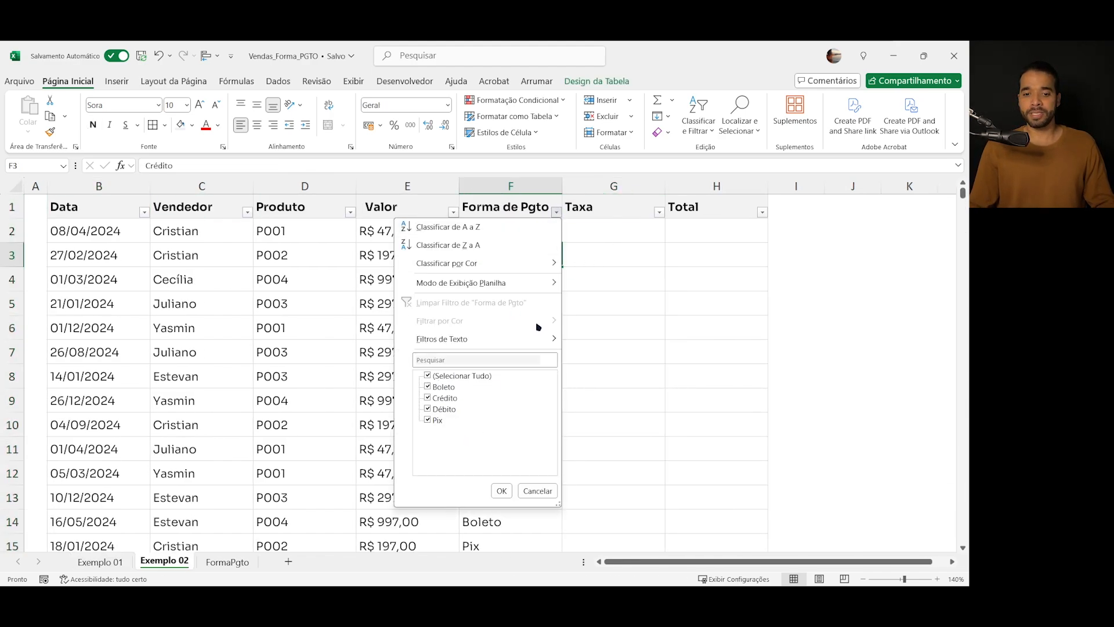
Start an SE formula in G2 that tests whether the row's Forma de Pgto equals "Débito"
left_click(640, 225)
type("=se(")
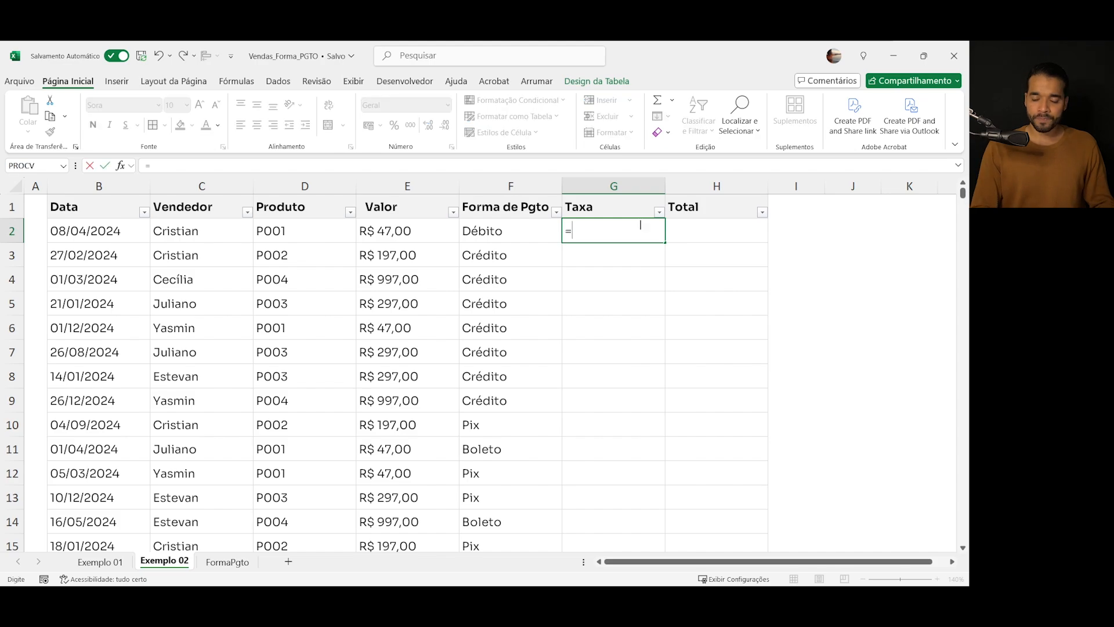
left_click(509, 231)
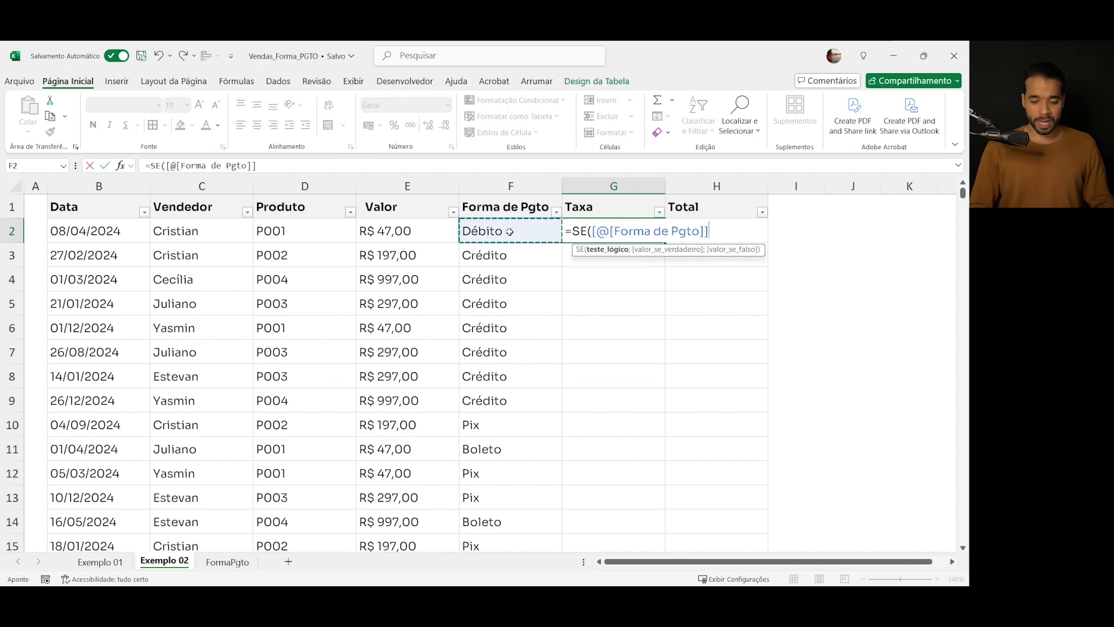
type("=")
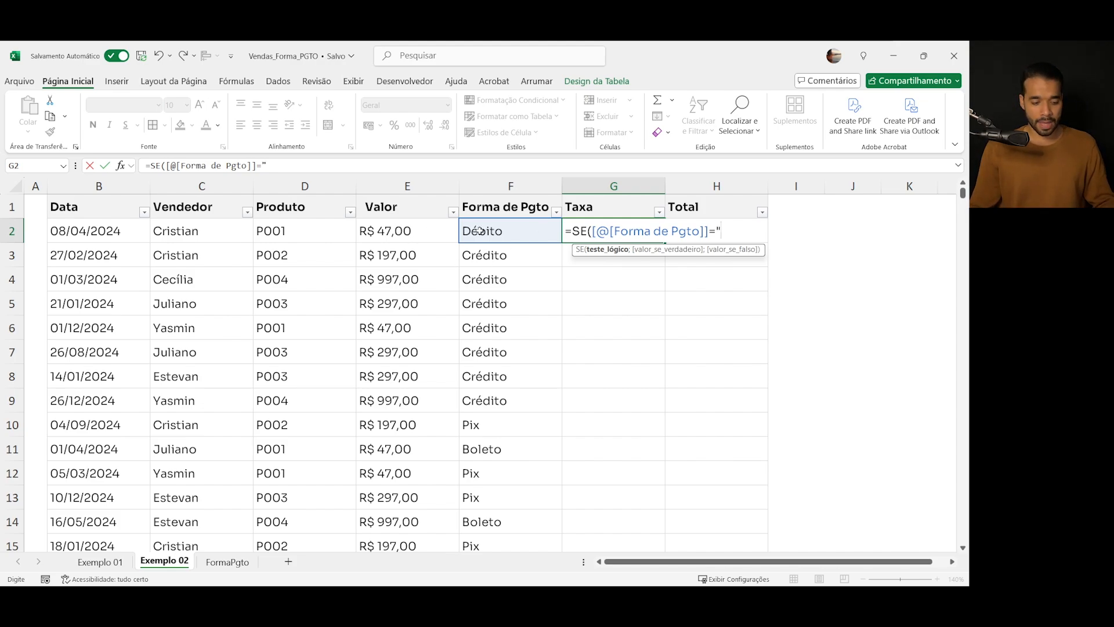
type("\"Débit")
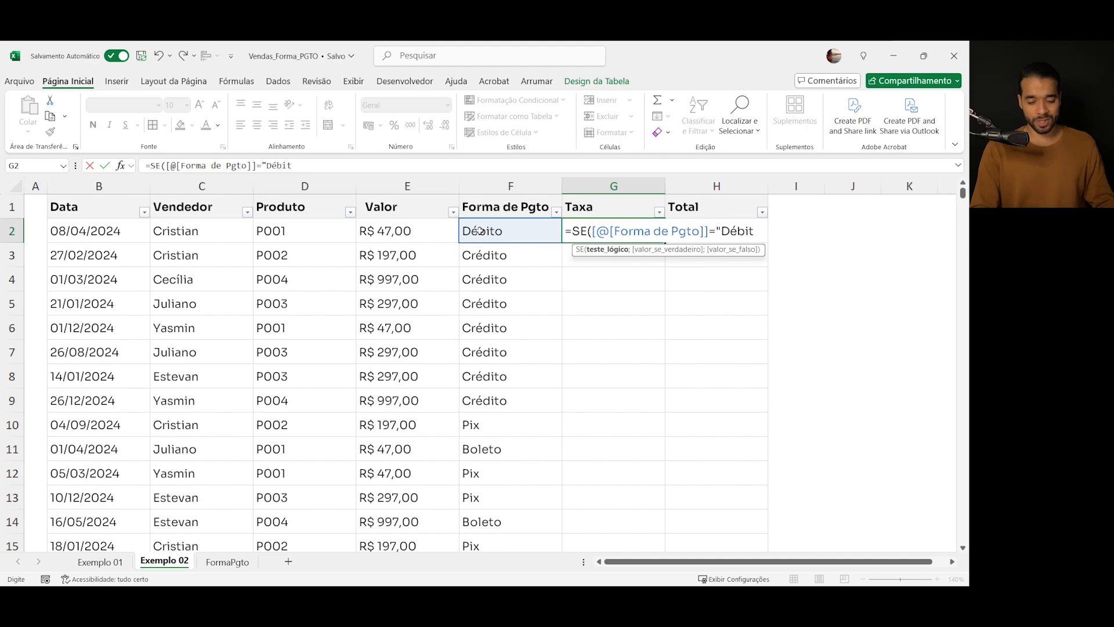
type("o\";")
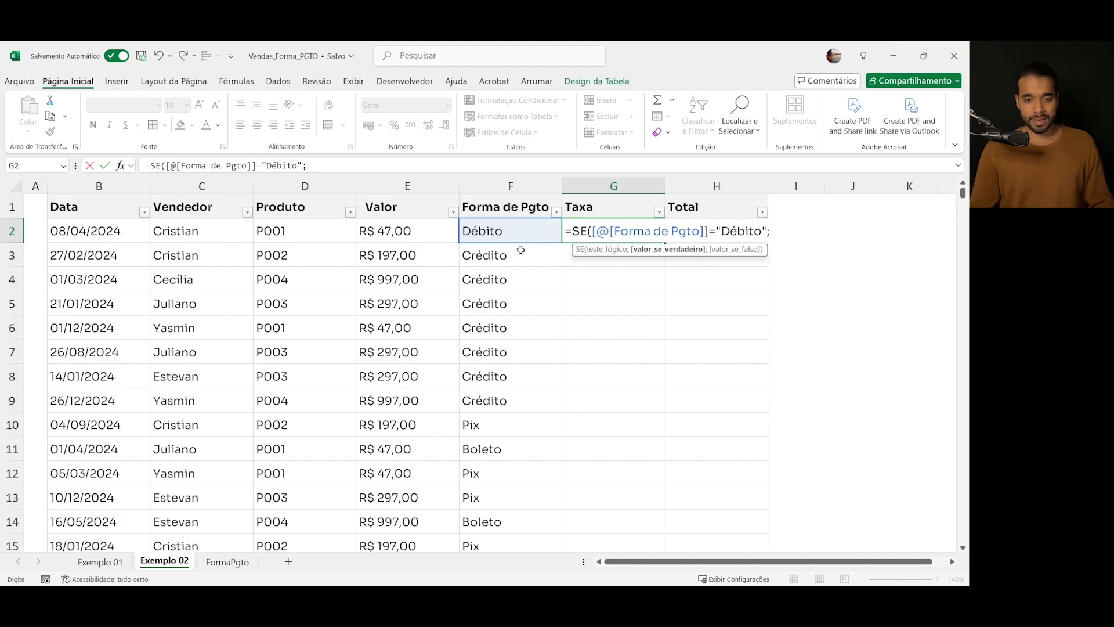
Return the row's Valor multiplied by 1,99% when the Débito test is true, and begin the false argument
left_click(405, 227)
type("*")
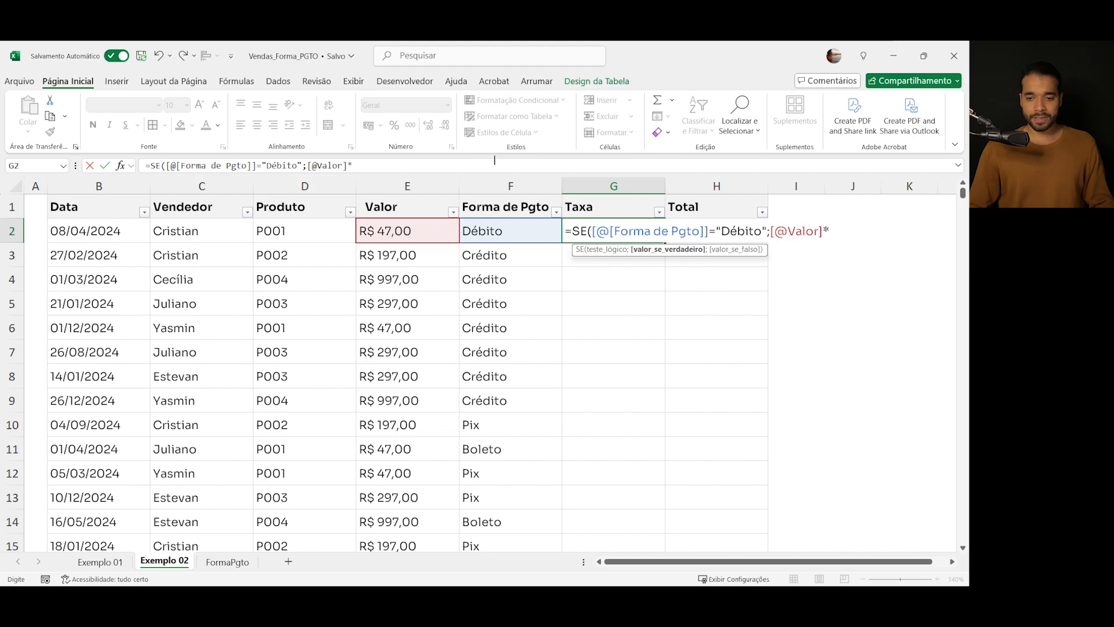
type("1,99")
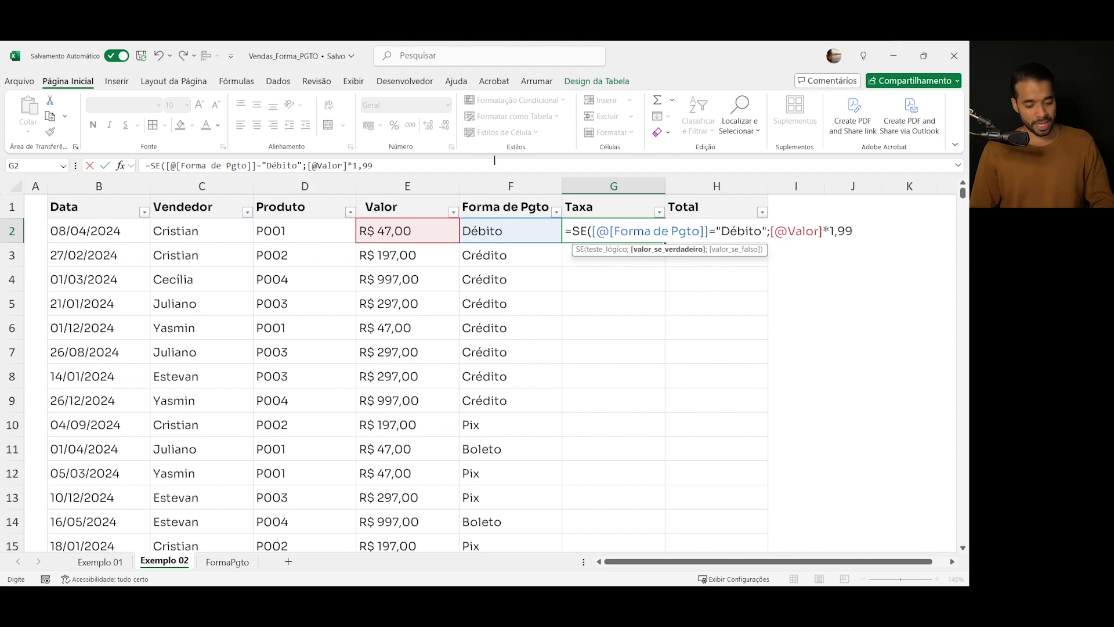
type("%")
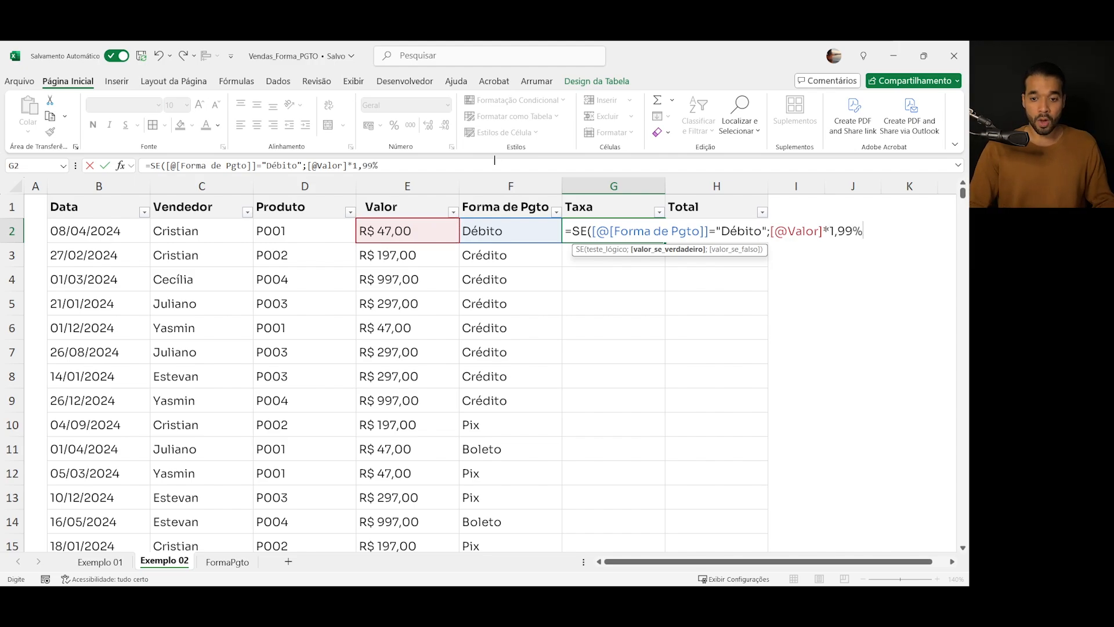
type(";")
Reopen the G2 formula and nest a second SE on the second line, testing Forma de Pgto for "Crédito"
left_click(502, 230)
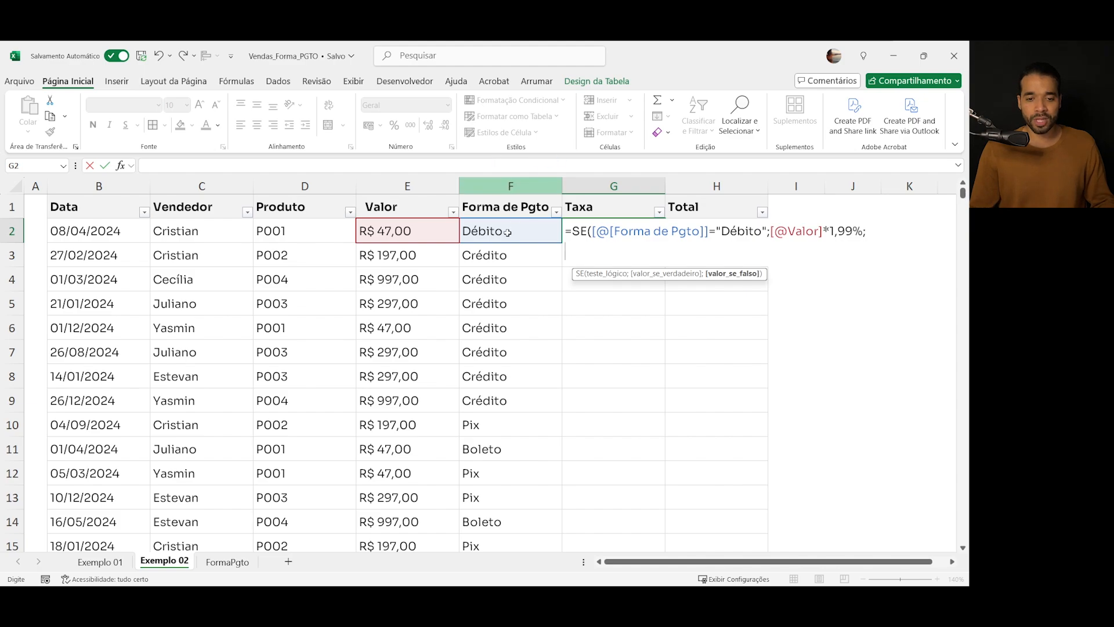
left_click(600, 230)
key("F2")
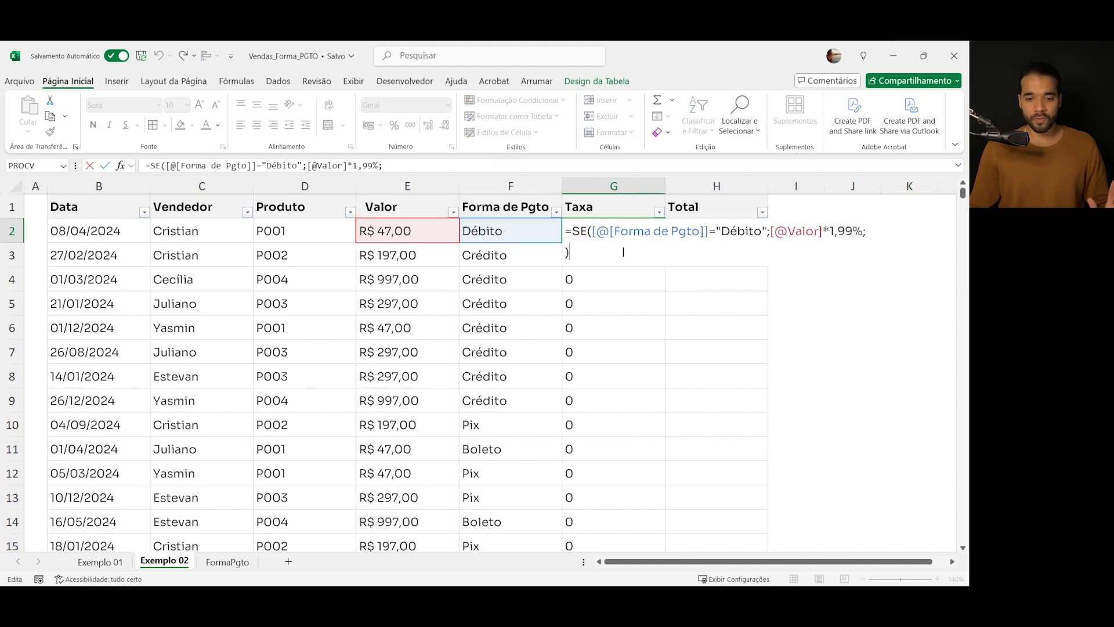
type("se")
key("Tab")
left_click(524, 235)
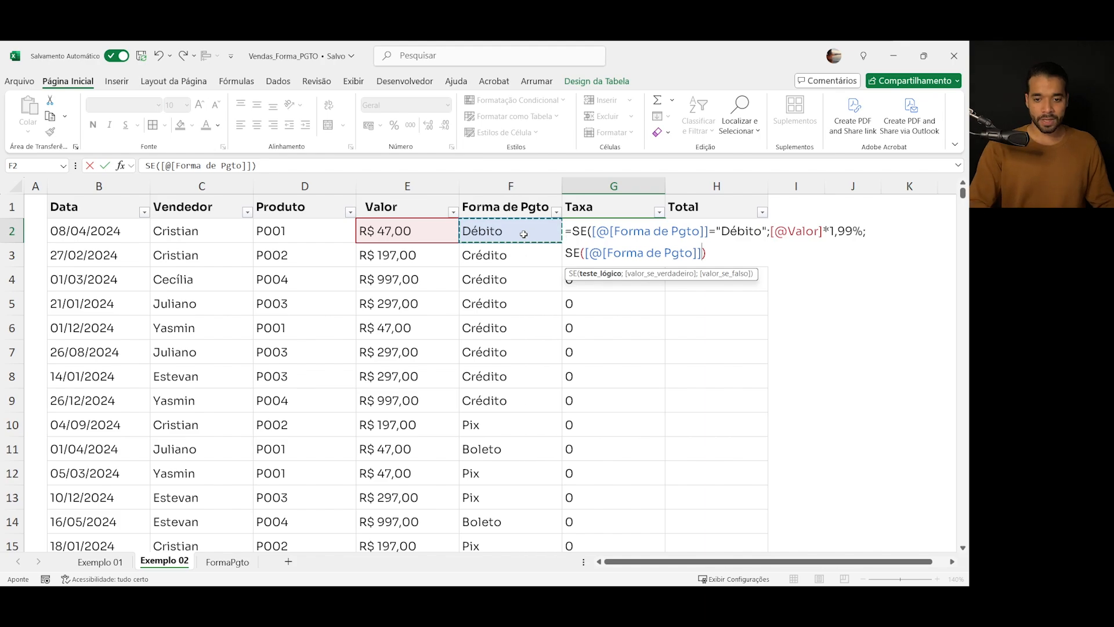
type("=")
type("\"Crédi")
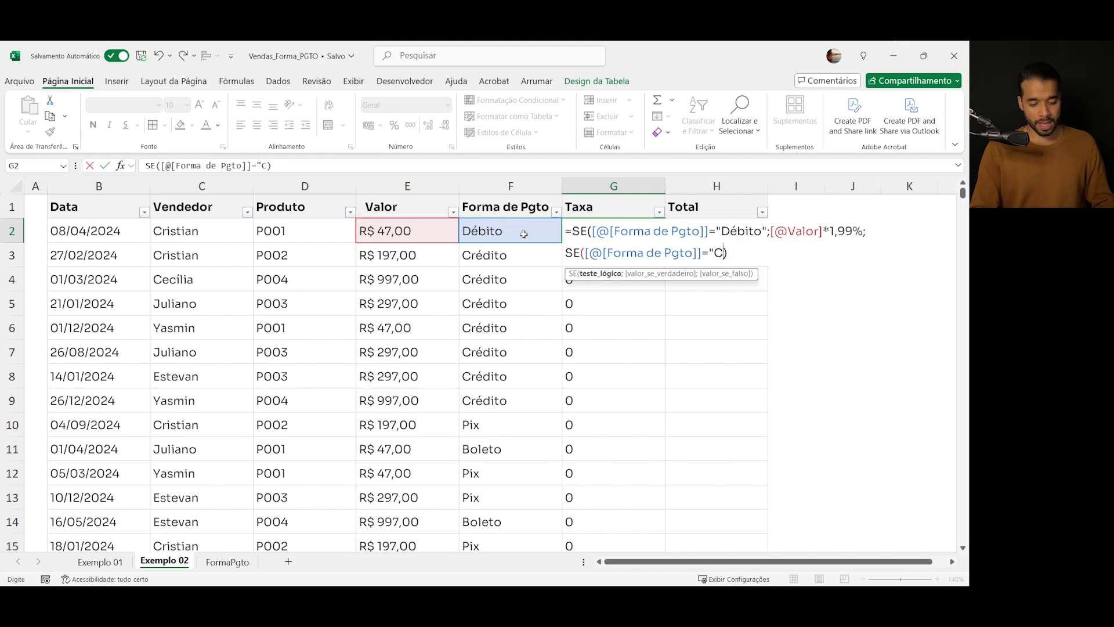
type("to\";")
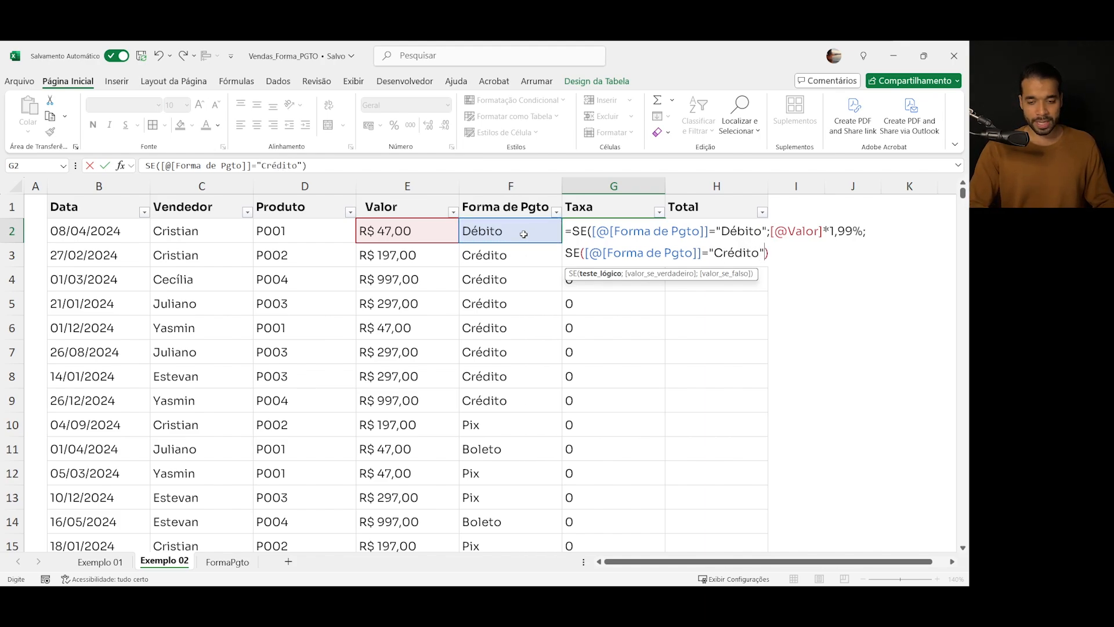
Return Valor multiplied by 5,99% for Crédito and begin a third line for the remaining argument
left_click(431, 235)
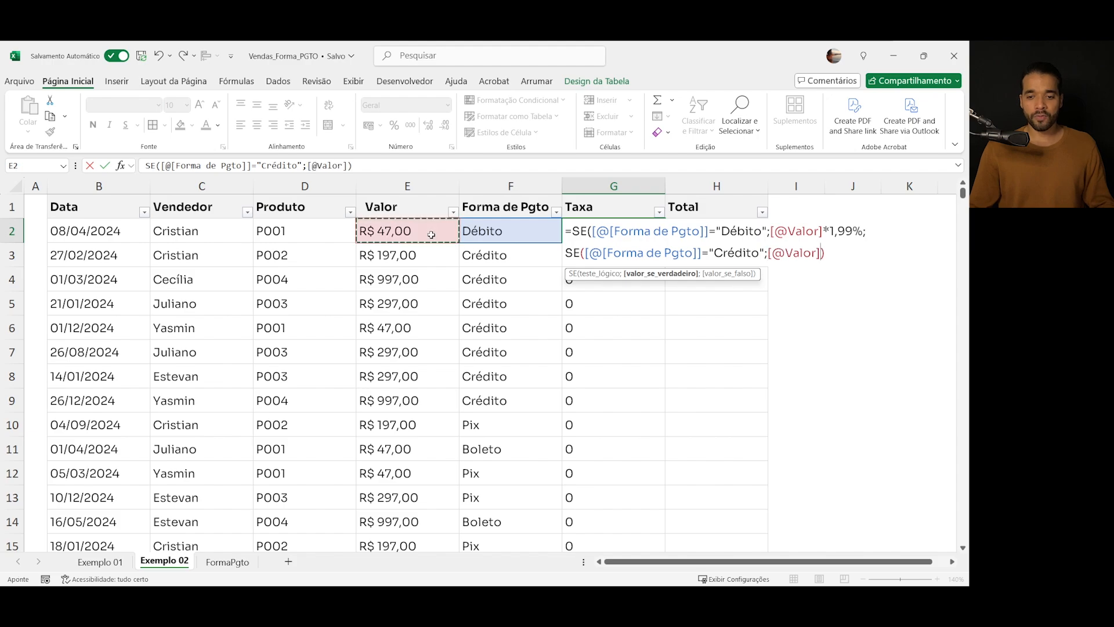
type("*5,99")
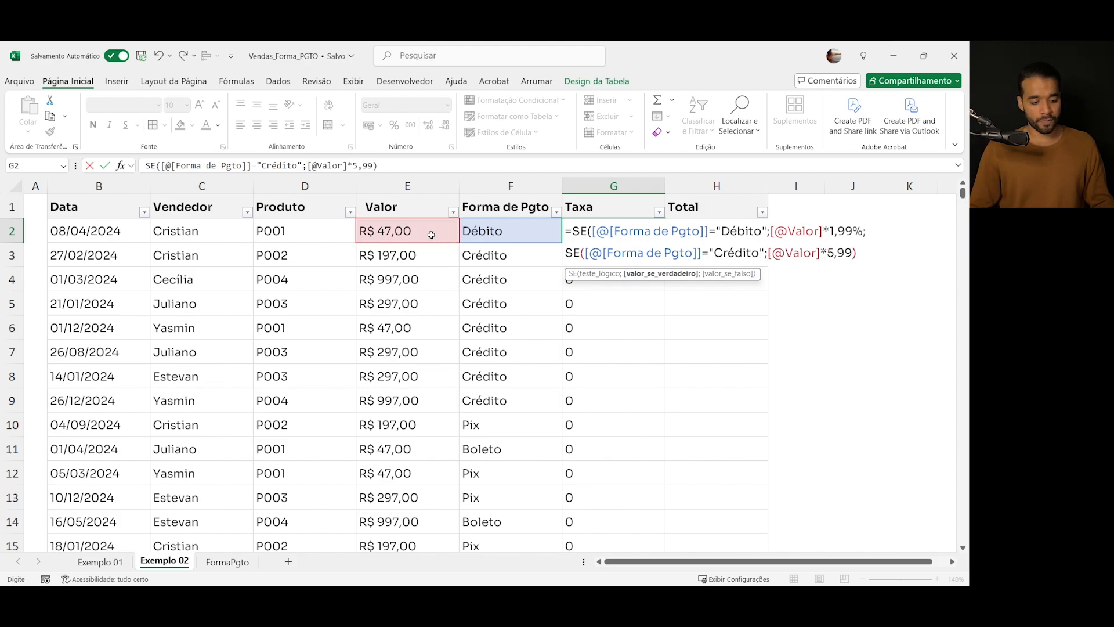
type("%;")
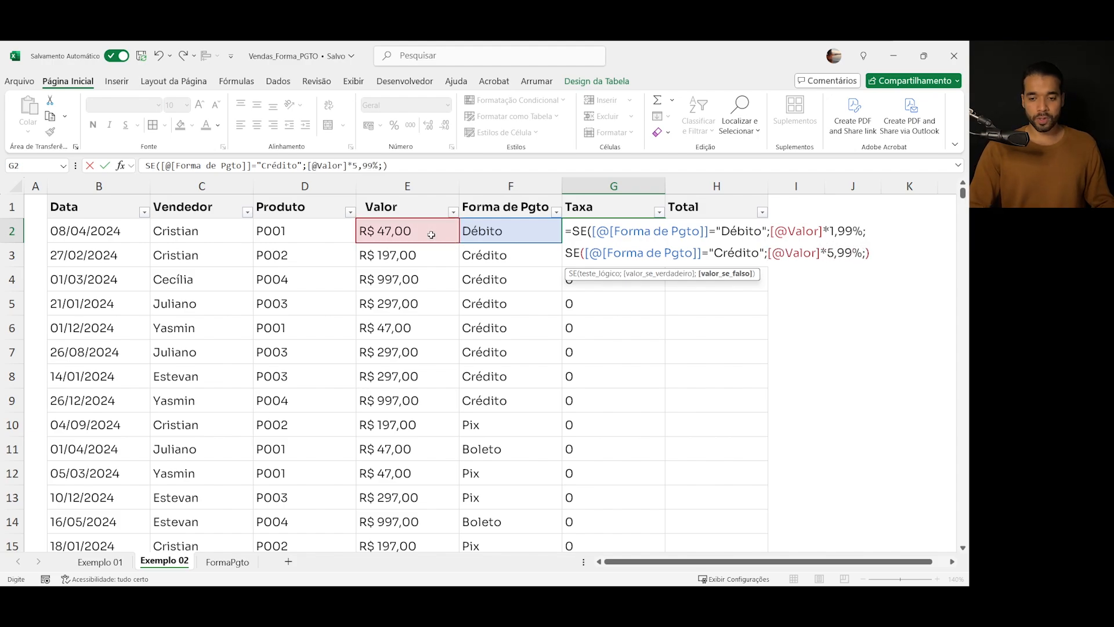
key("alt+Return")
Nest a third SE that tests Forma de Pgto for "Boleto" and returns Valor multiplied by 0,59%
type("SE(")
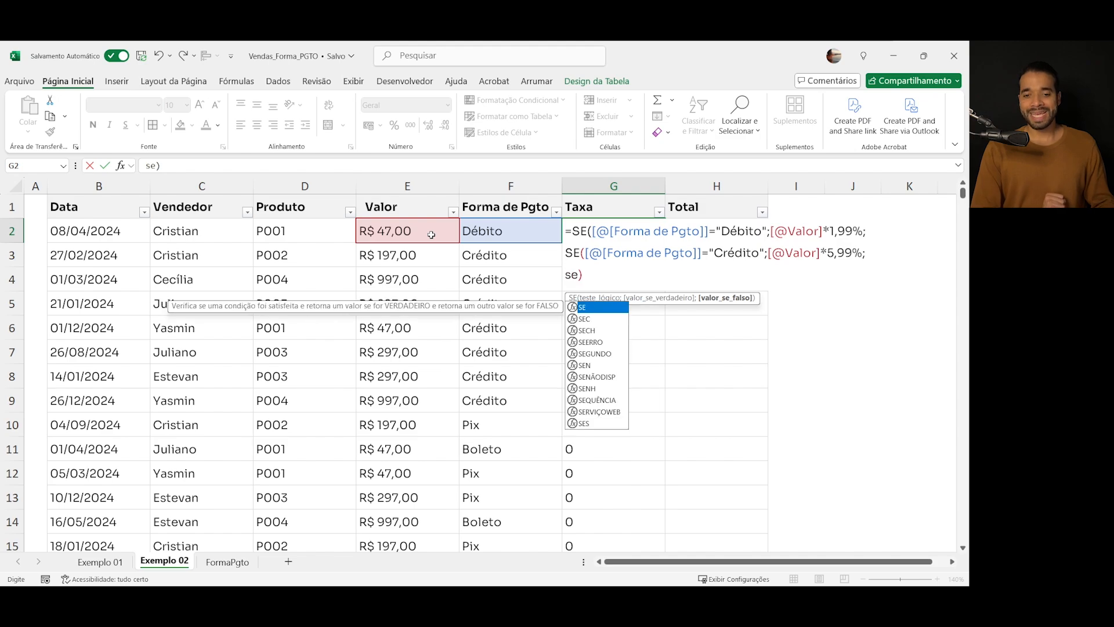
left_click(471, 233)
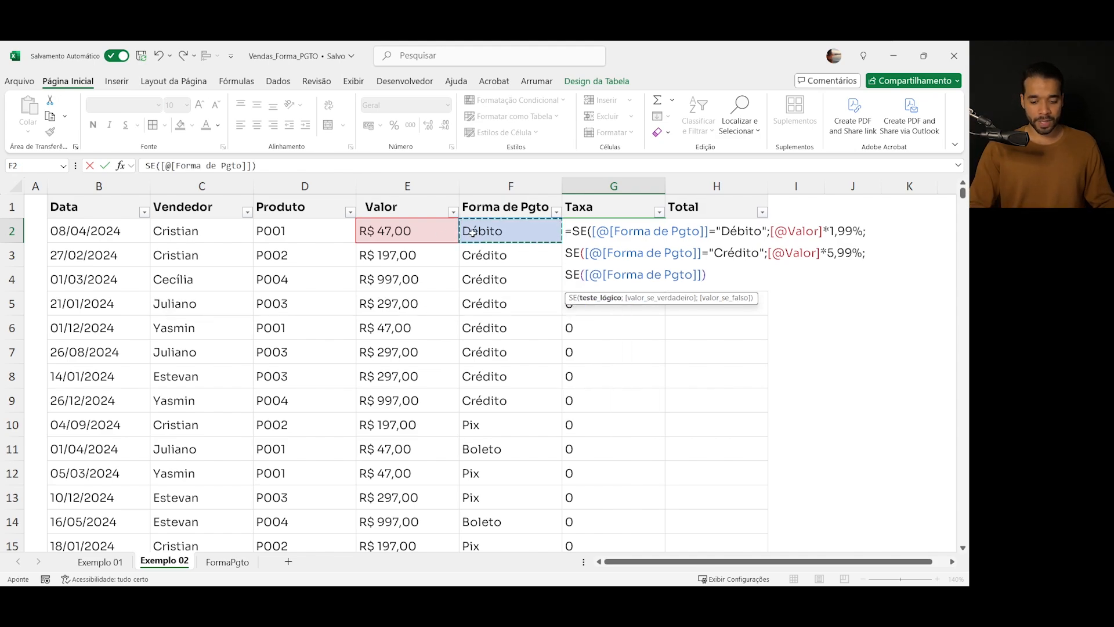
type("=\"Boleto\"")
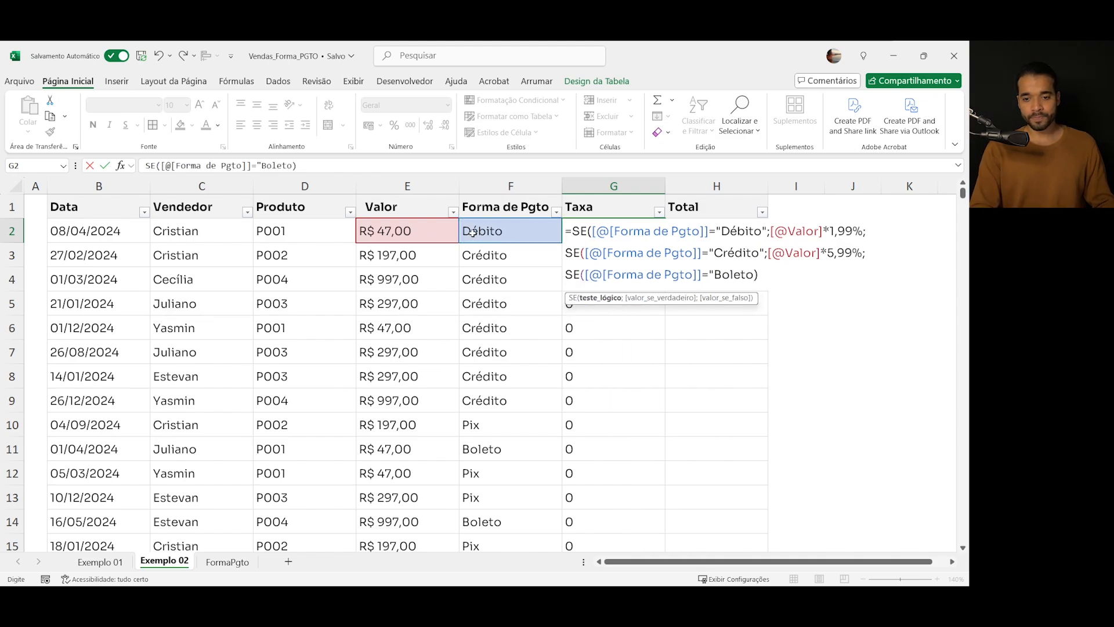
type(";")
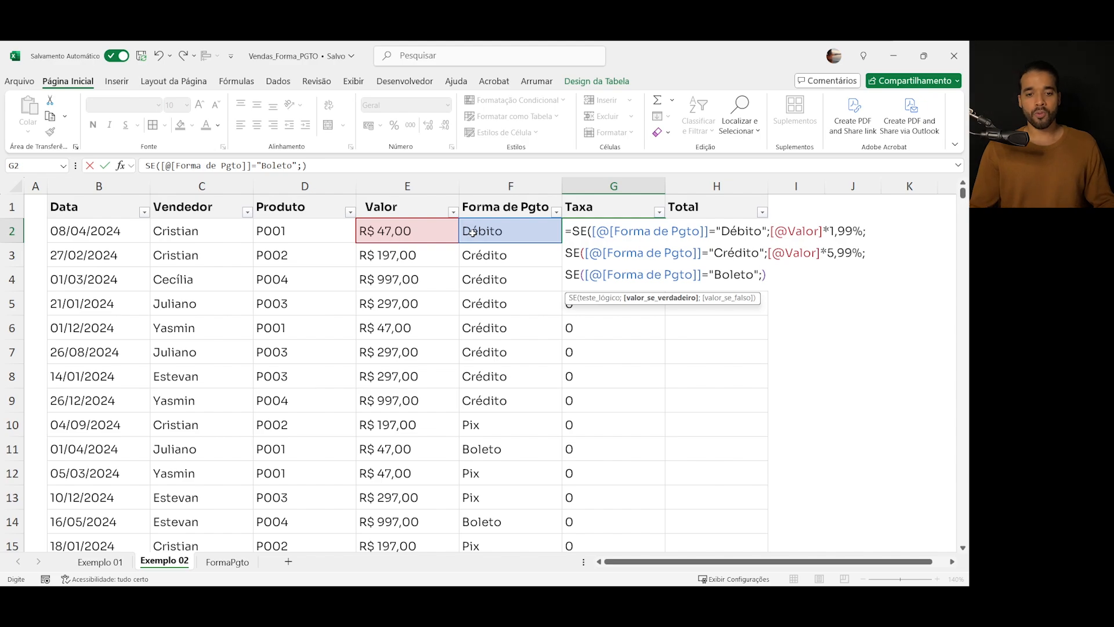
left_click(424, 232)
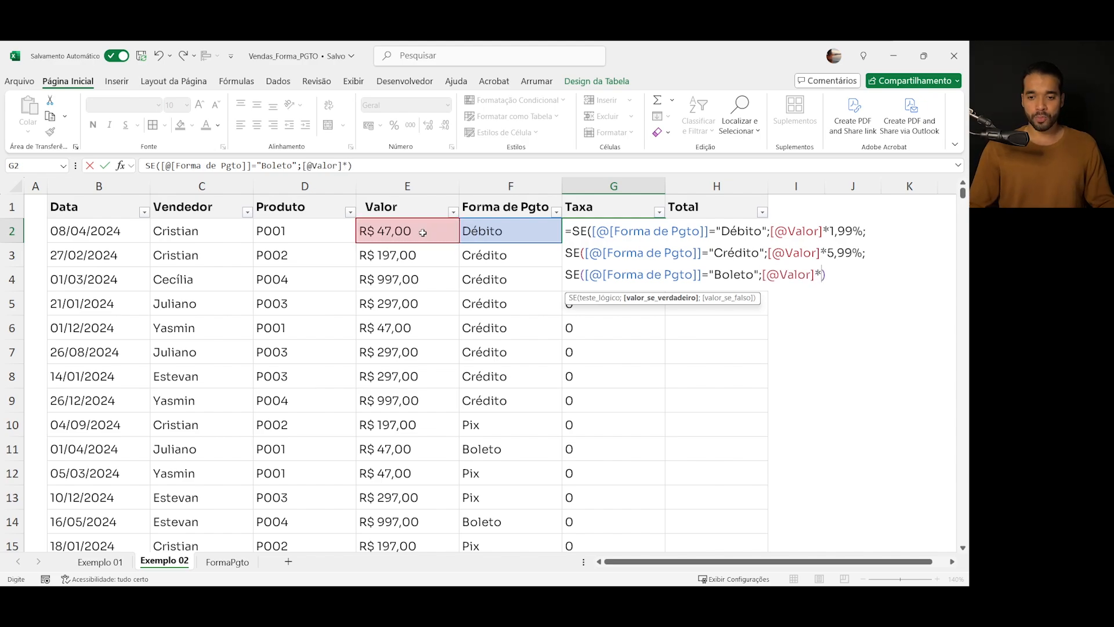
type("*0,56")
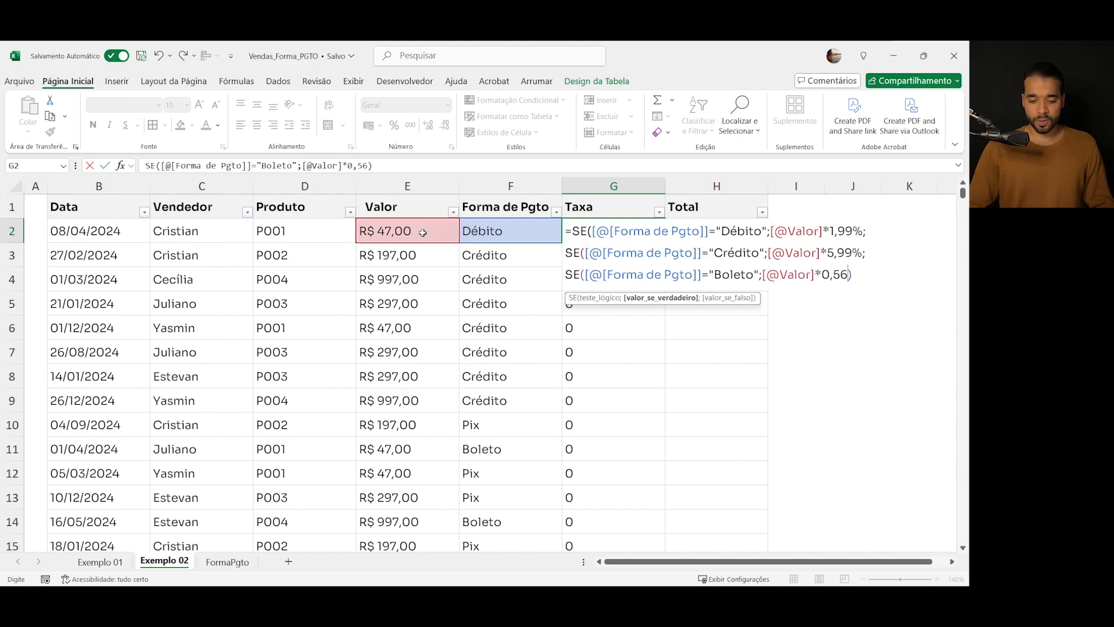
key("BackSpace")
type("9")
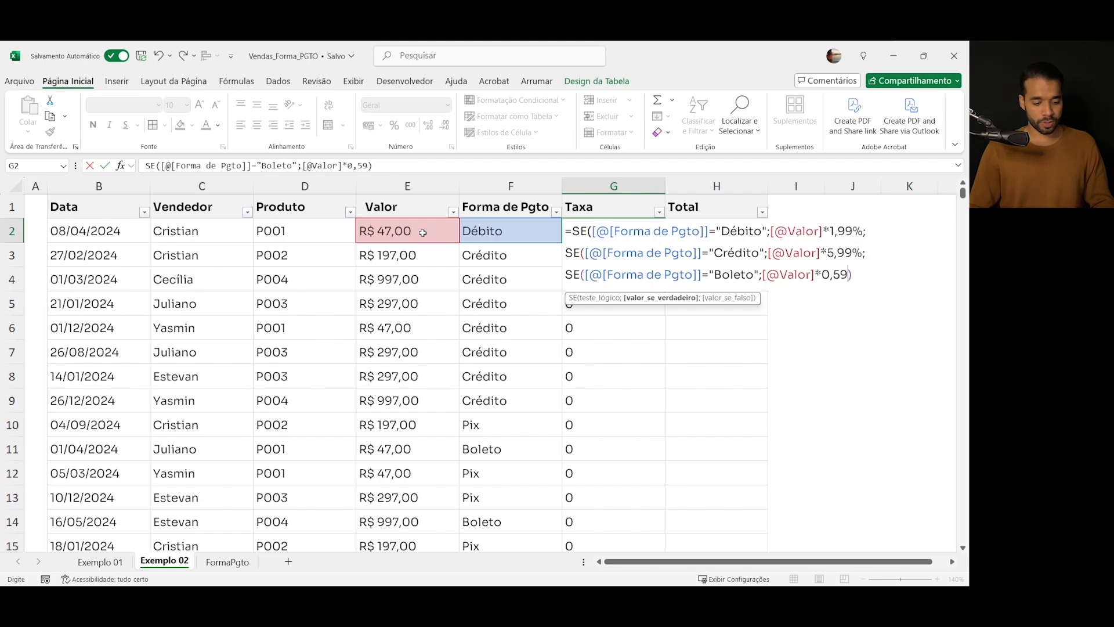
type("%;")
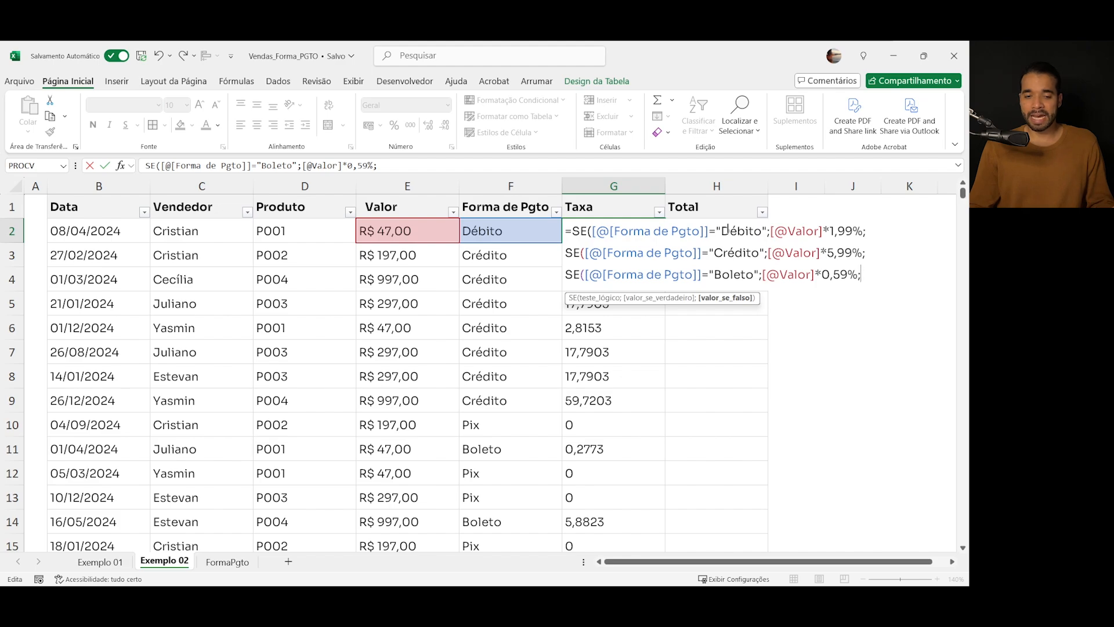
Return Valor multiplied by 0 for any other payment method, close the nested SE functions and enter the formula
left_click(421, 232)
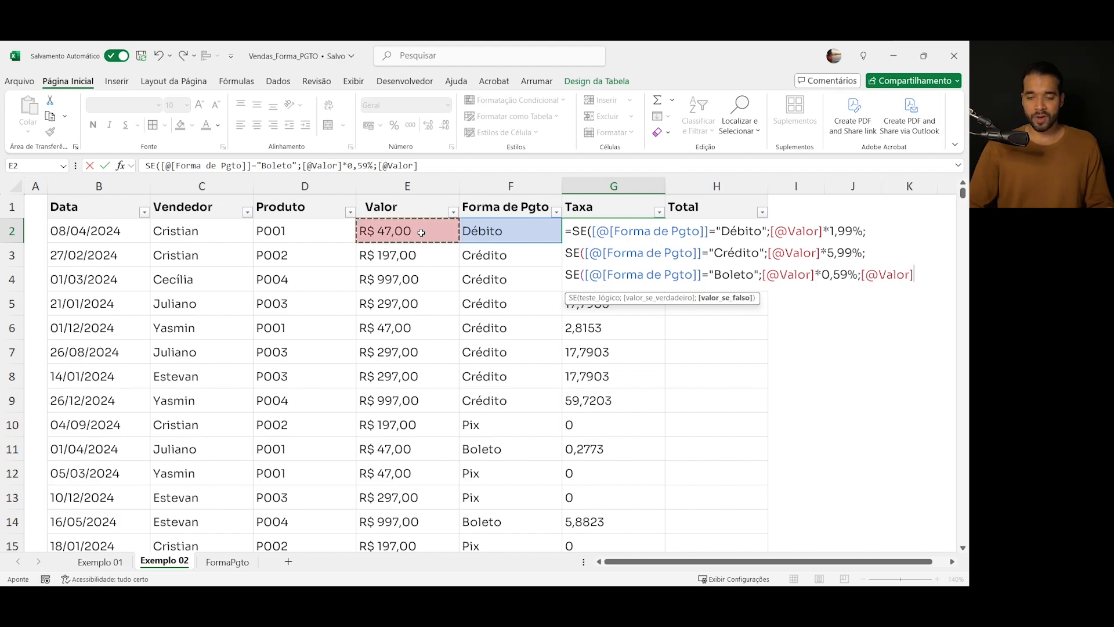
type("*")
type("0)")
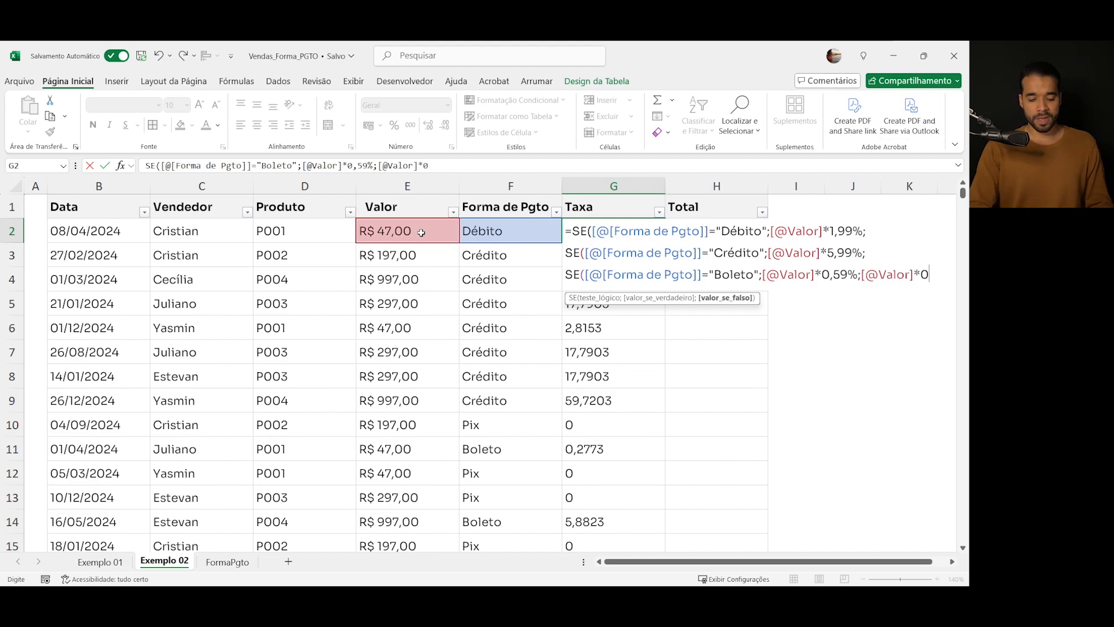
type("))")
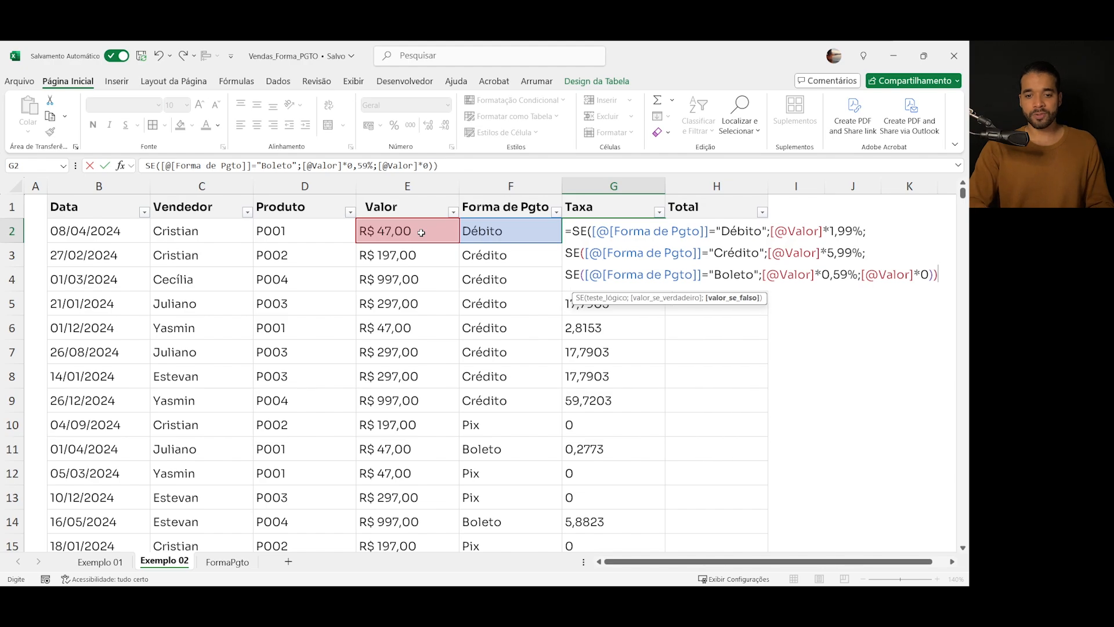
key("Return")
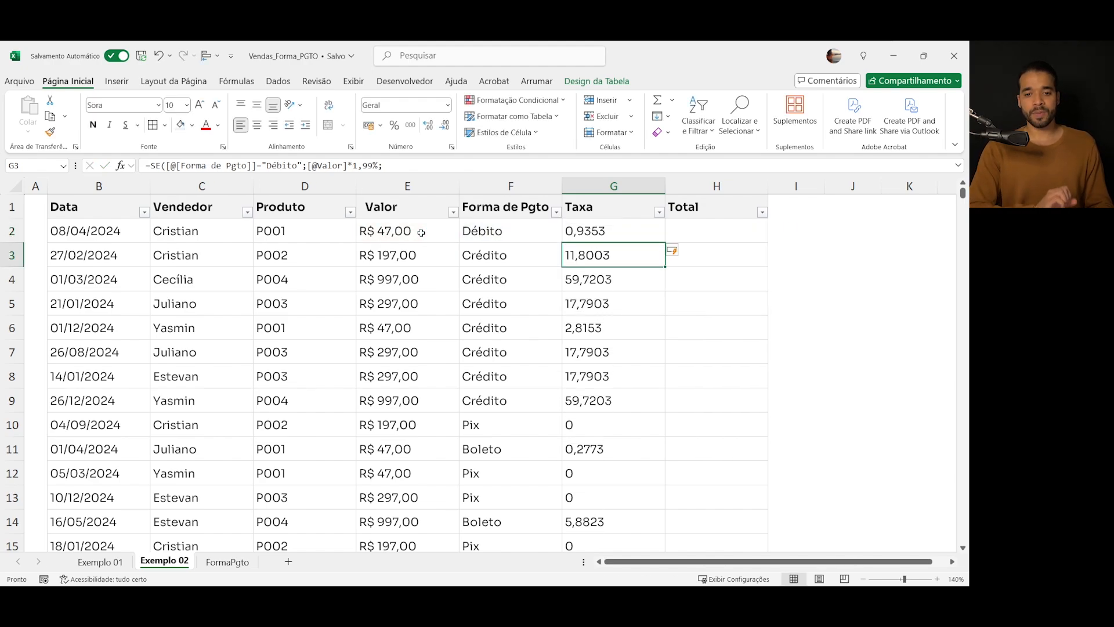
Format the Taxa column of the Exemplo 02 table as Moeda
left_click(619, 197)
left_click(447, 104)
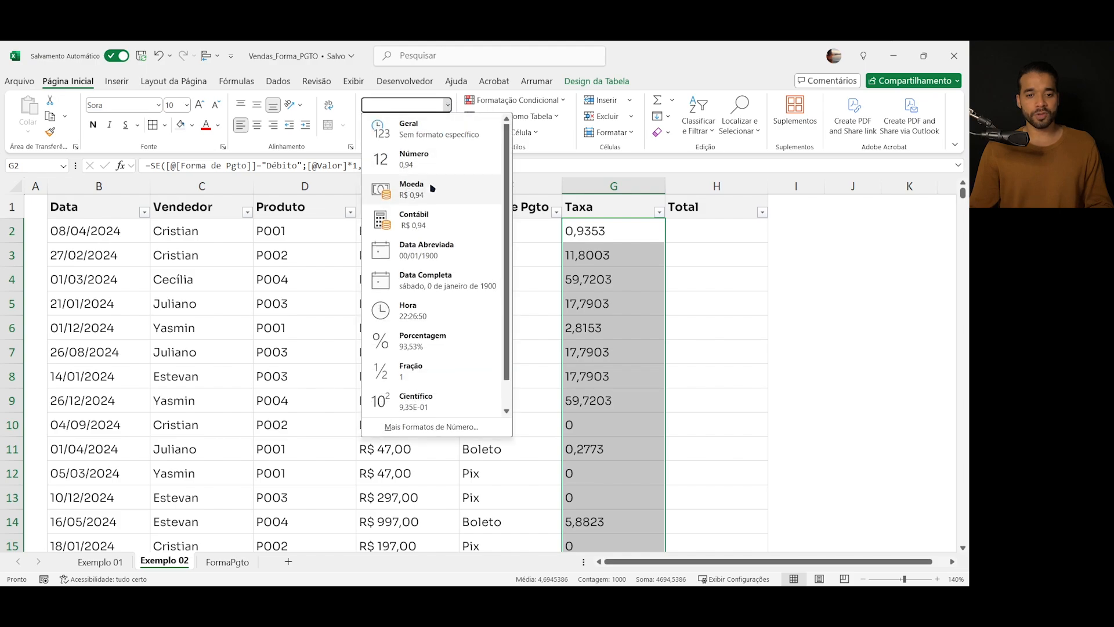
left_click(427, 184)
left_click(702, 230)
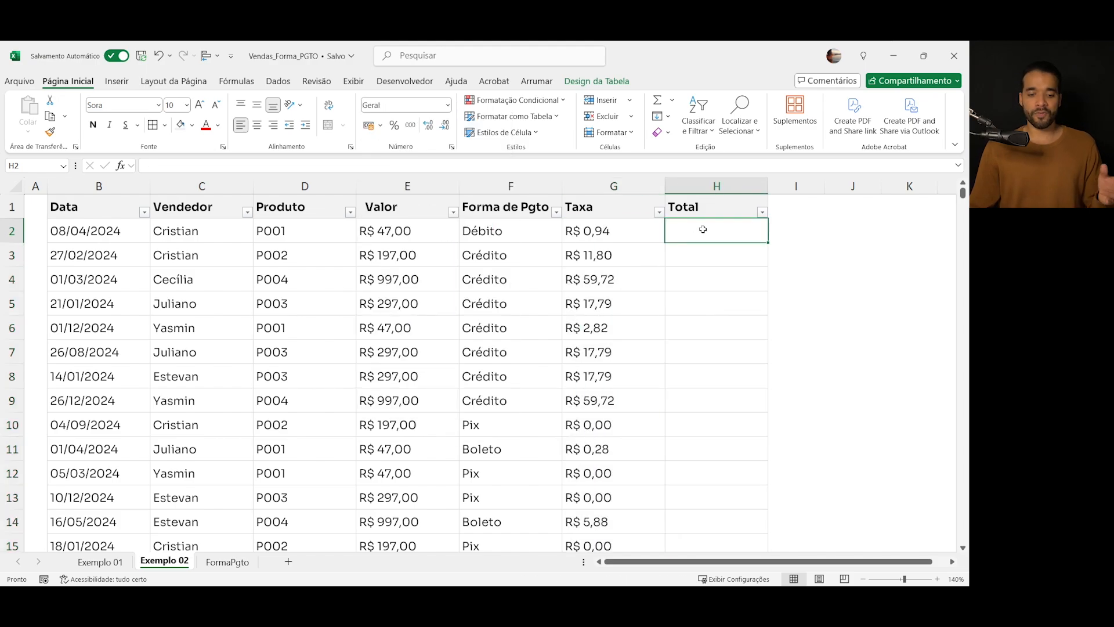
type("=")
left_click(410, 235)
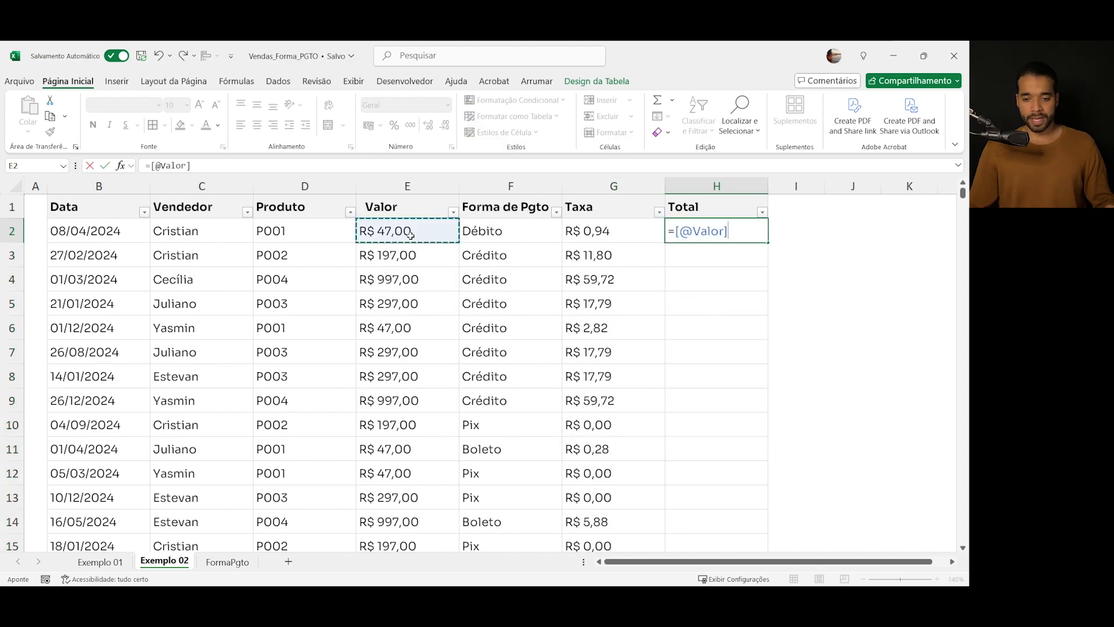
type("-")
left_click(594, 235)
key("Return")
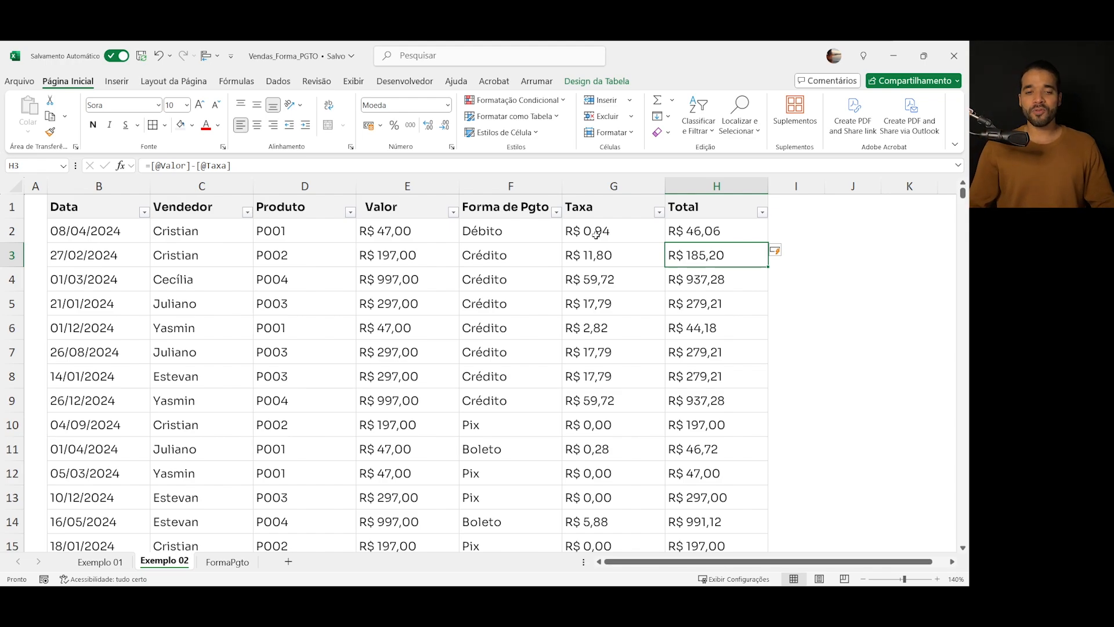
Review the Débito line of the nested SE formula in G2 and clear the Taxa column's contents below its header
left_click(596, 234)
key("F2")
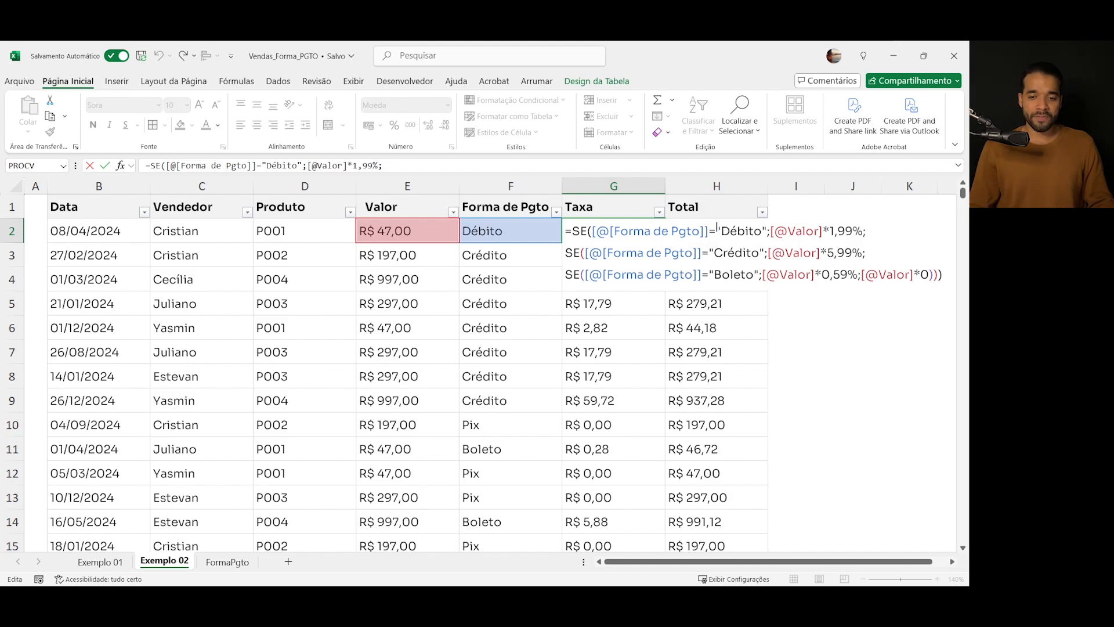
left_click_drag(717, 230, 872, 232)
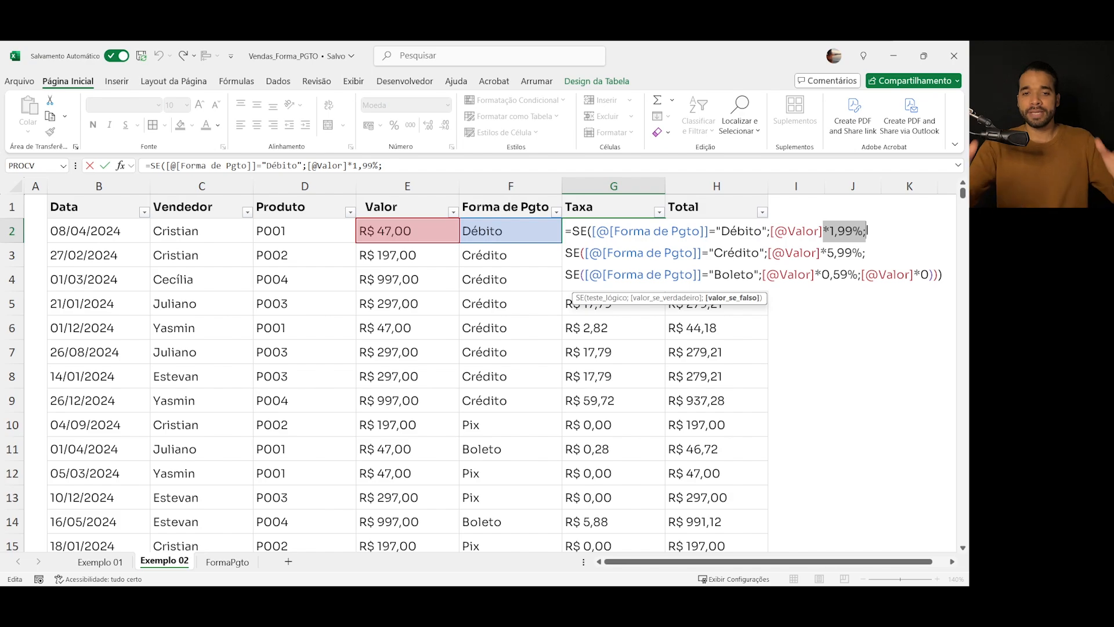
key("Return")
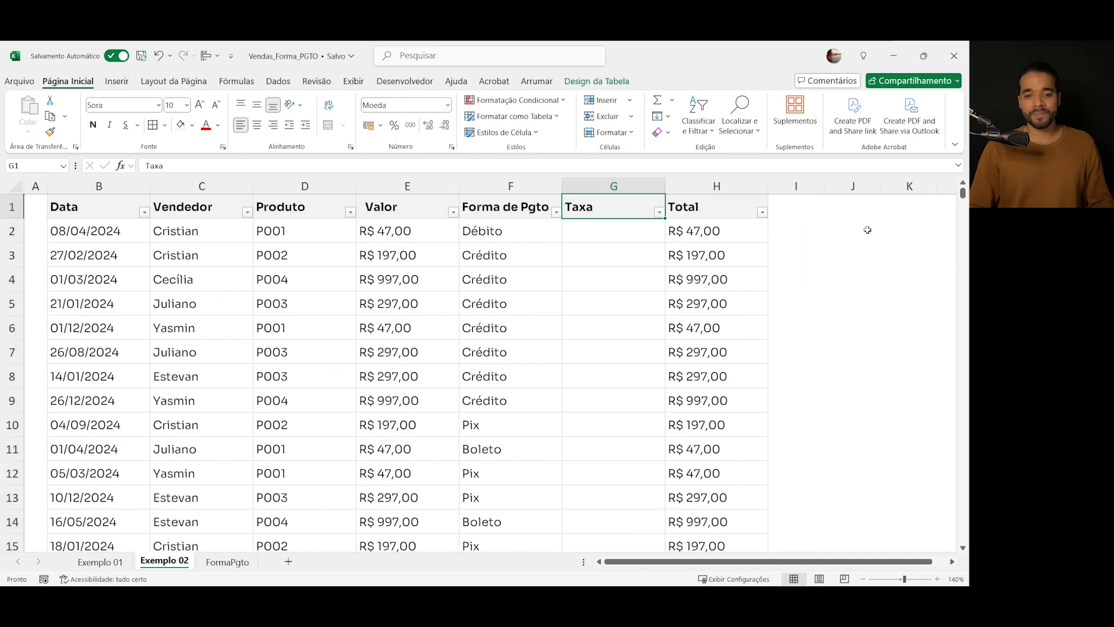
key("Down")
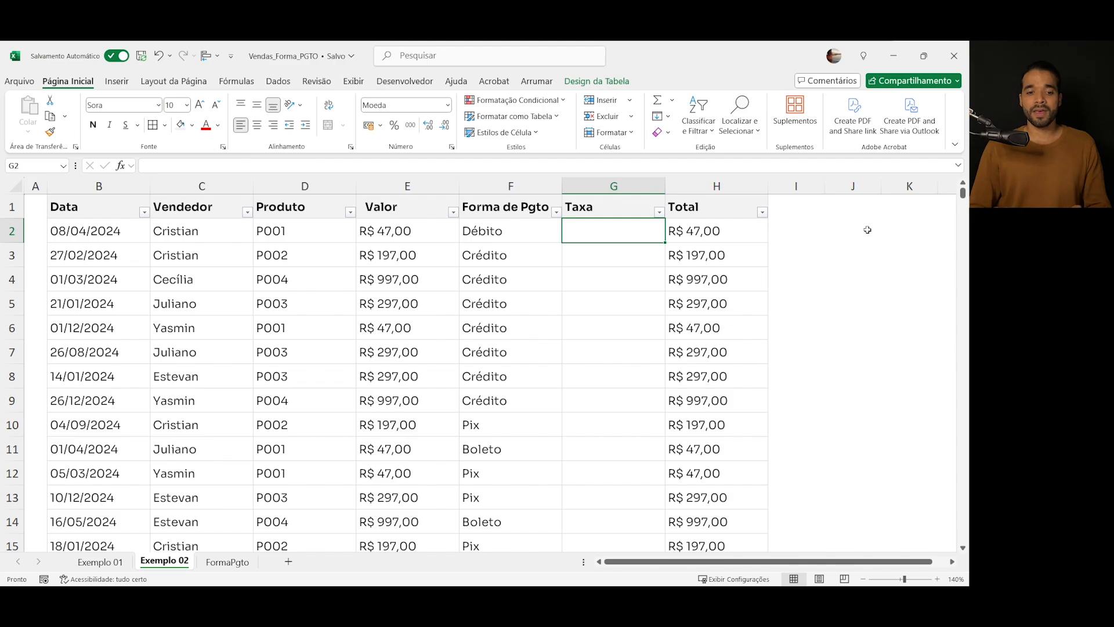
Convert the payment-method and rate list on the FormaPgto sheet into a table, using its first row as headers
left_click(238, 561)
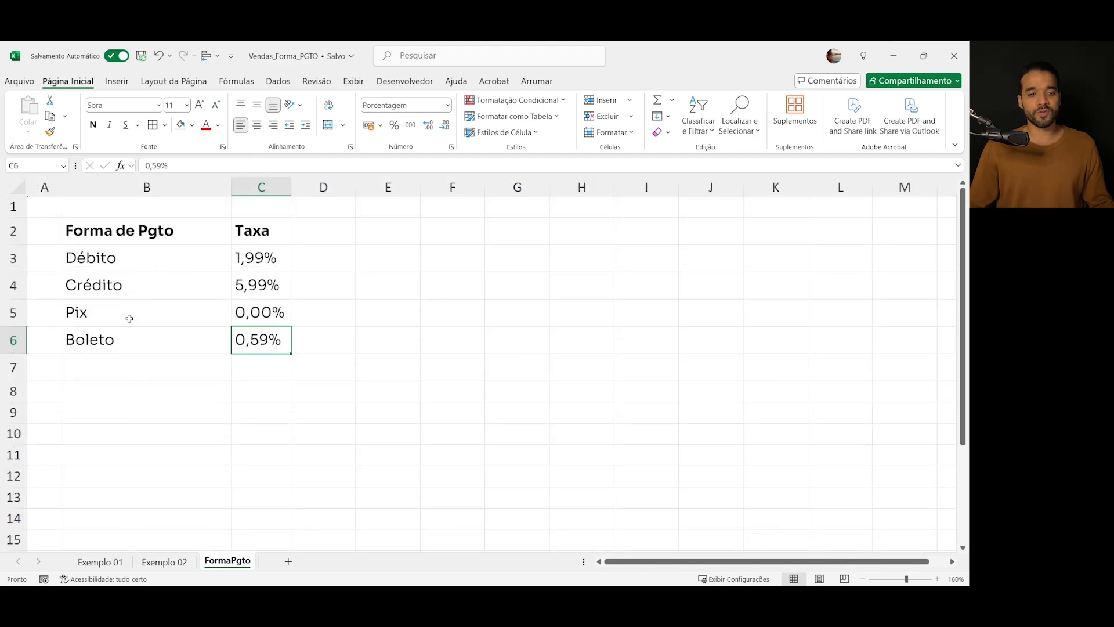
left_click(162, 284)
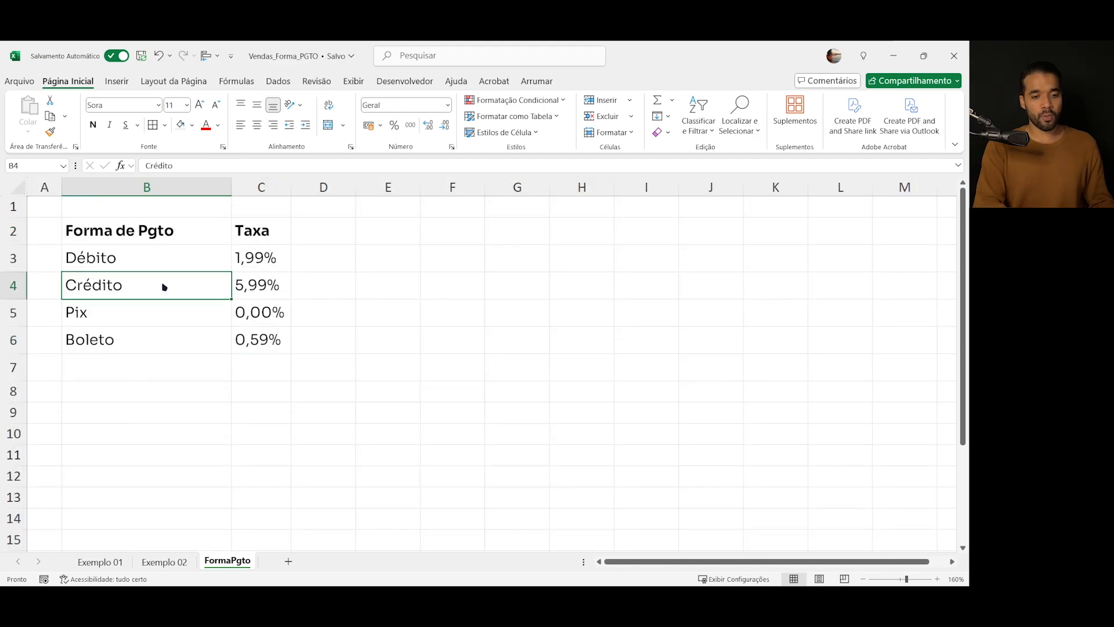
key("ctrl+alt+t")
key("Return")
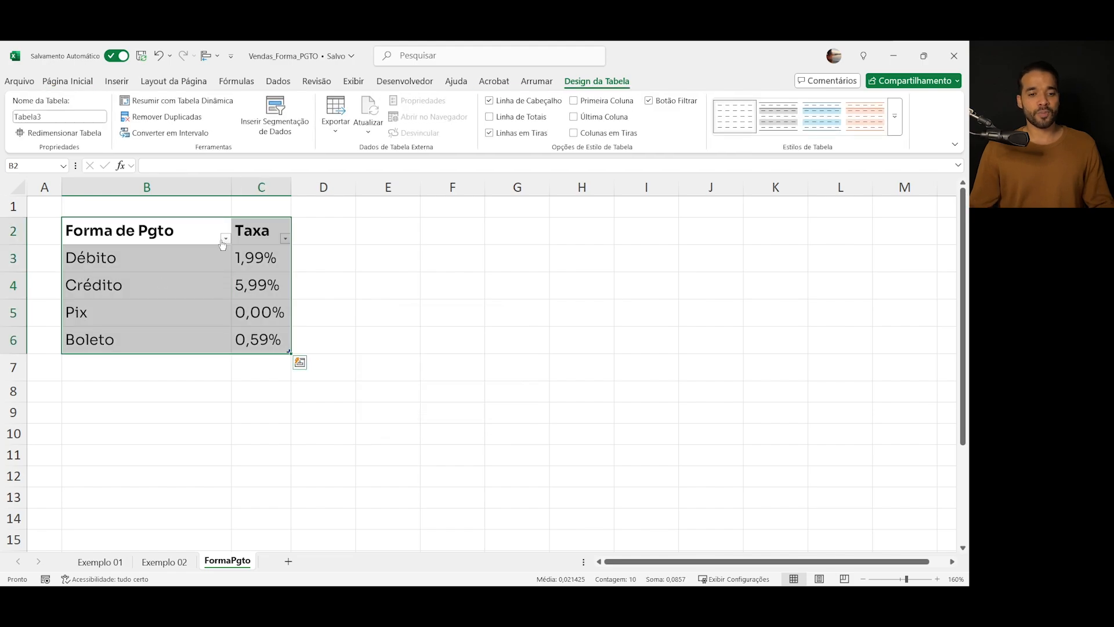
left_click(239, 232)
left_click(68, 81)
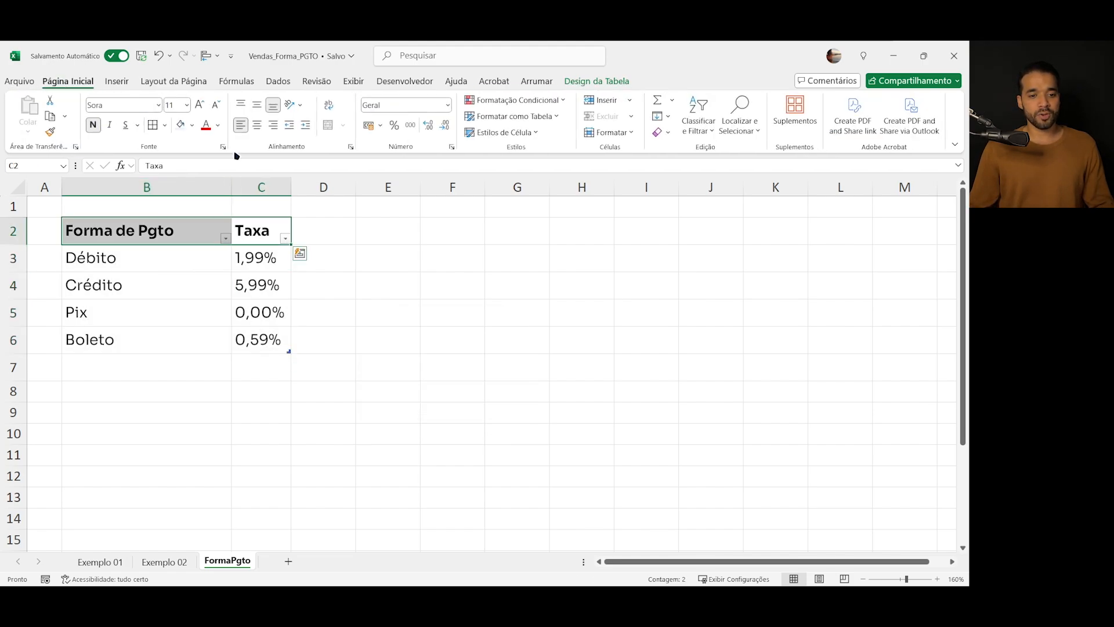
Rename the payment-method table as tFormaPgto
left_click(580, 82)
double_click(59, 116)
type("Formar")
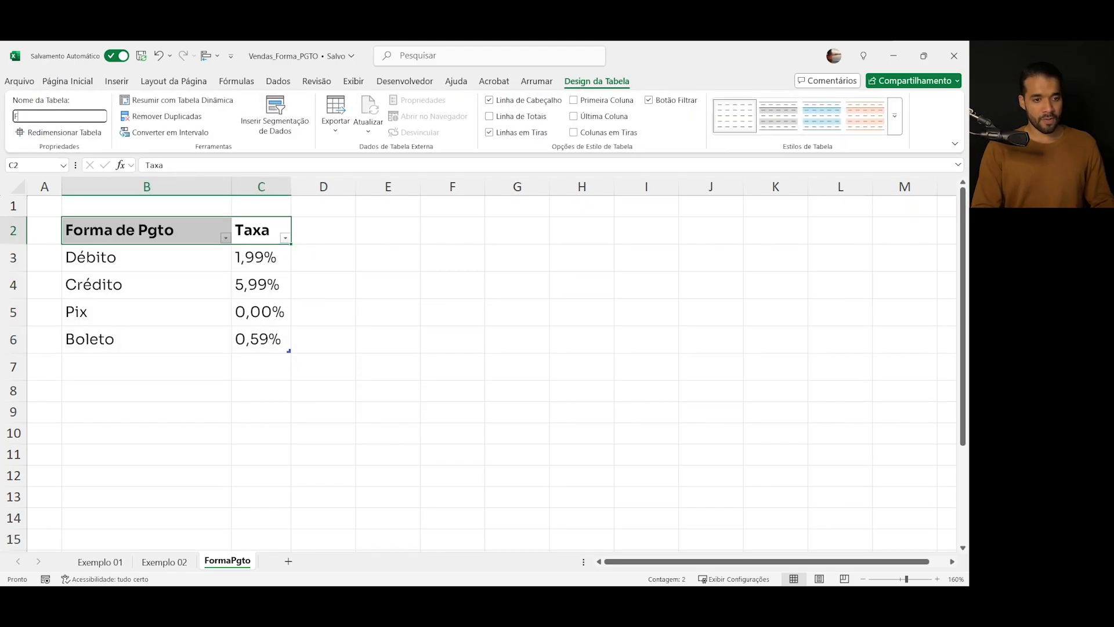
key("BackSpace")
key("BackSpace")
key("BackSpace")
key("BackSpace")
key("BackSpace")
key("BackSpace")
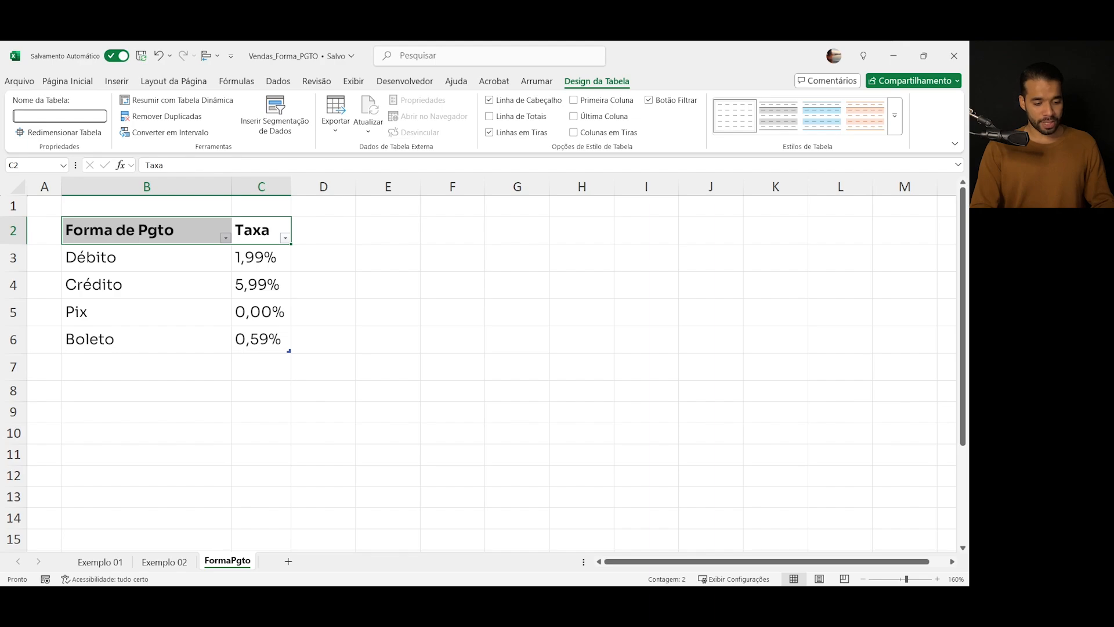
type("tF")
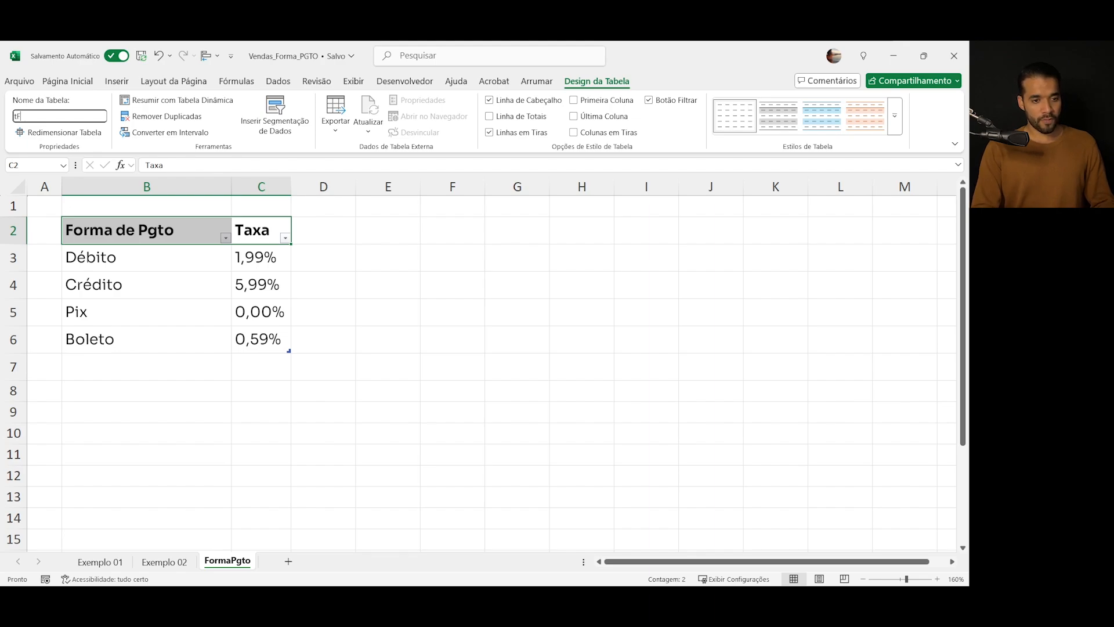
type("ormaPagto")
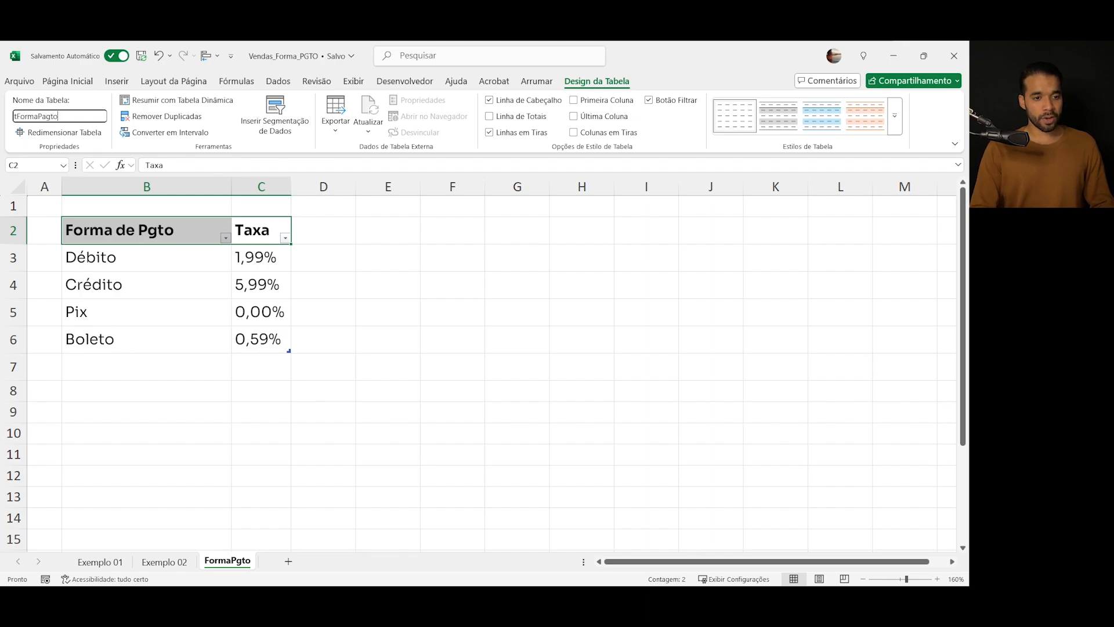
key("BackSpace")
key("Return")
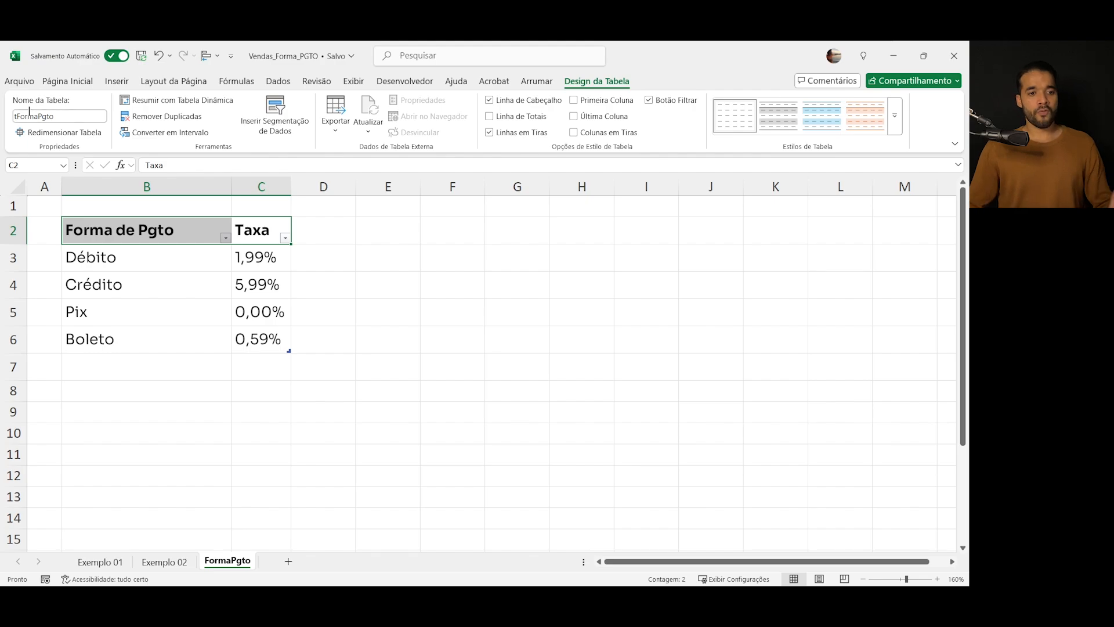
Examine the header row and the Forma de Pgto and Taxa columns of the tFormaPgto table
left_click(191, 266)
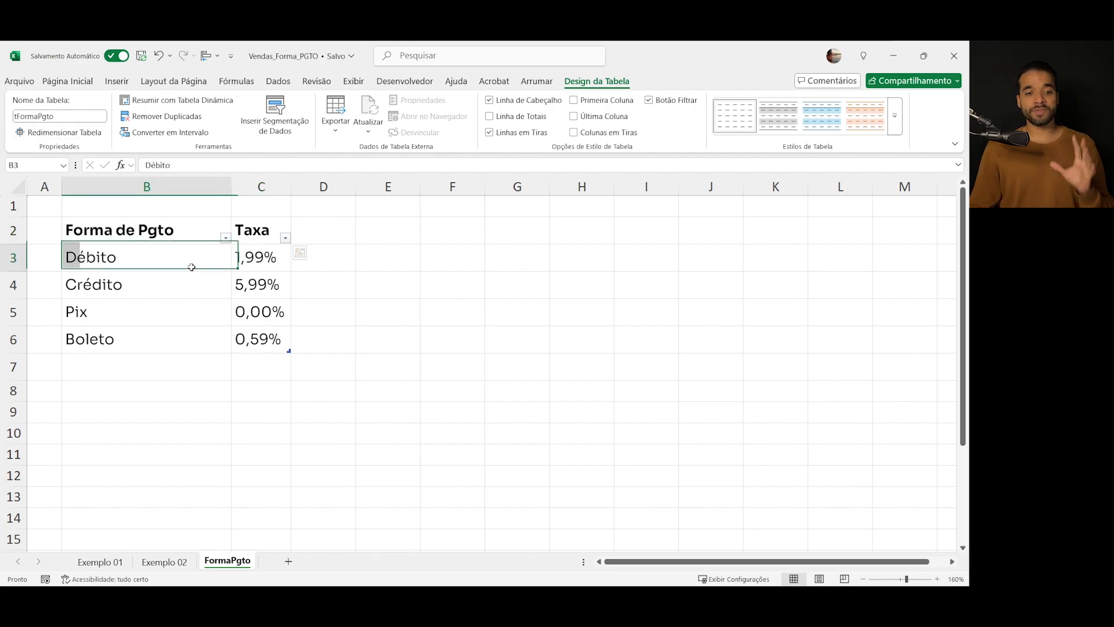
left_click_drag(253, 232, 188, 232)
left_click(68, 81)
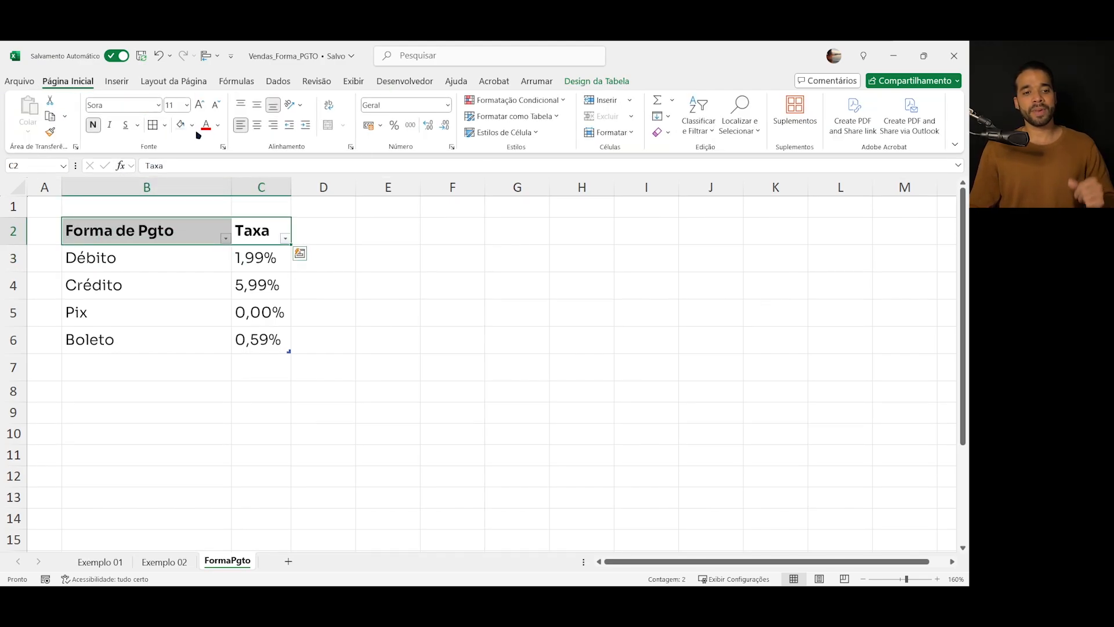
left_click(188, 281)
left_click_drag(183, 234, 186, 346)
left_click_drag(265, 244, 264, 342)
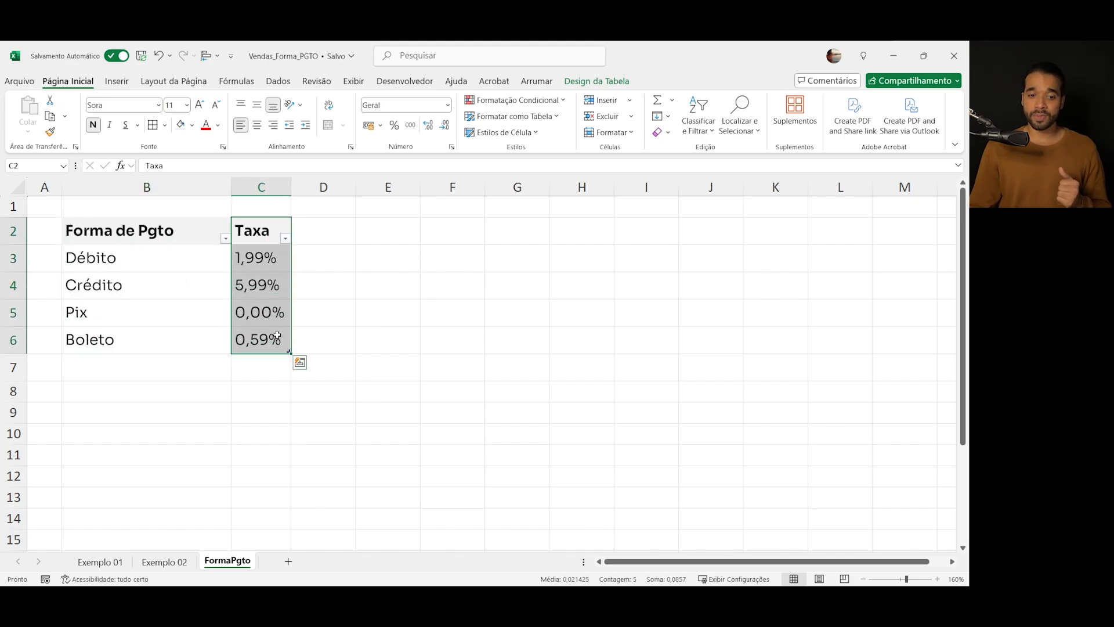
left_click(516, 339)
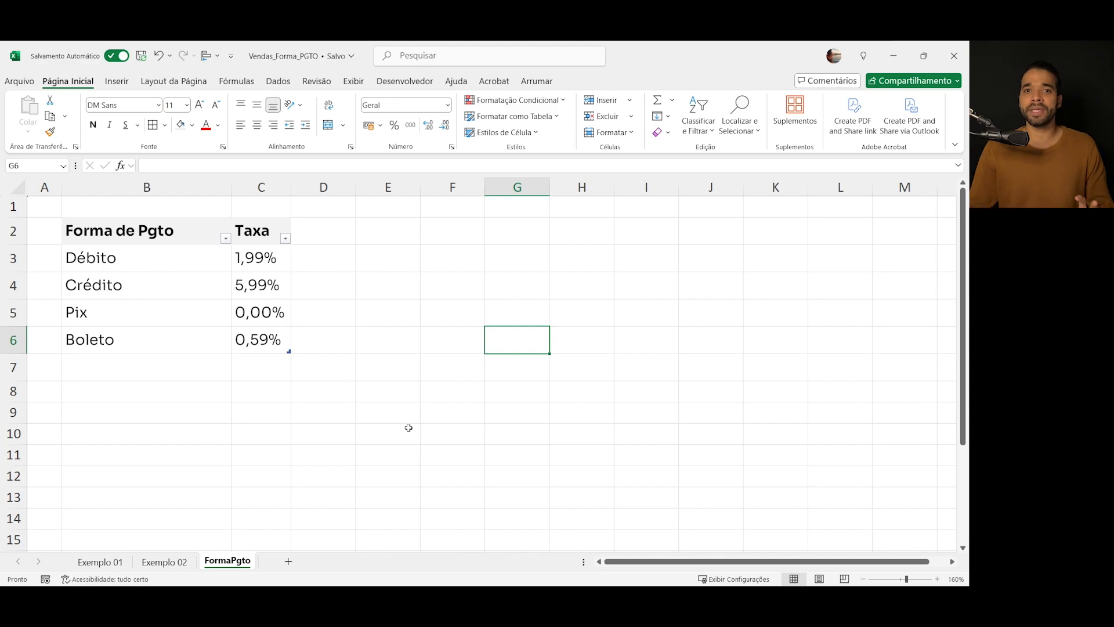
Select all Forma de Pgto entries in the Exemplo 02 table and show the data tools
left_click(164, 561)
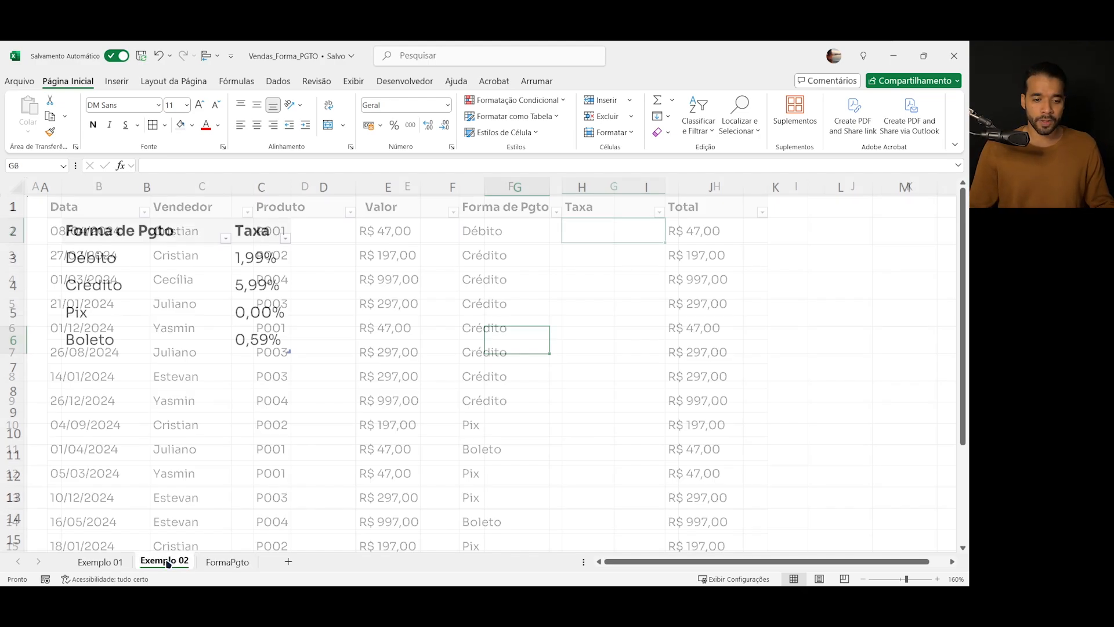
left_click(503, 196)
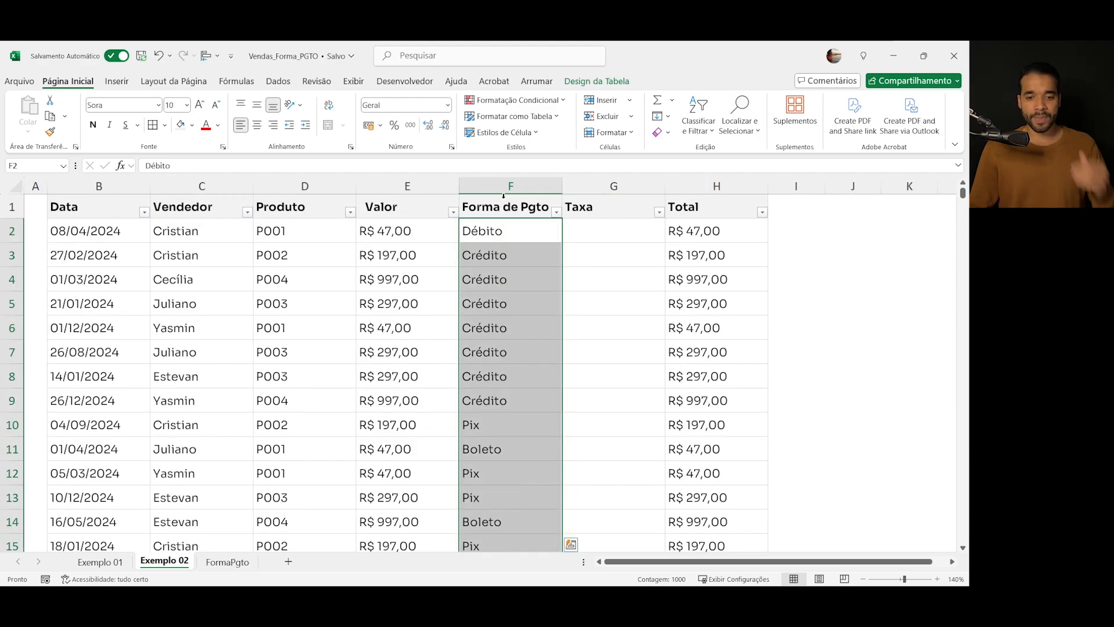
left_click(278, 82)
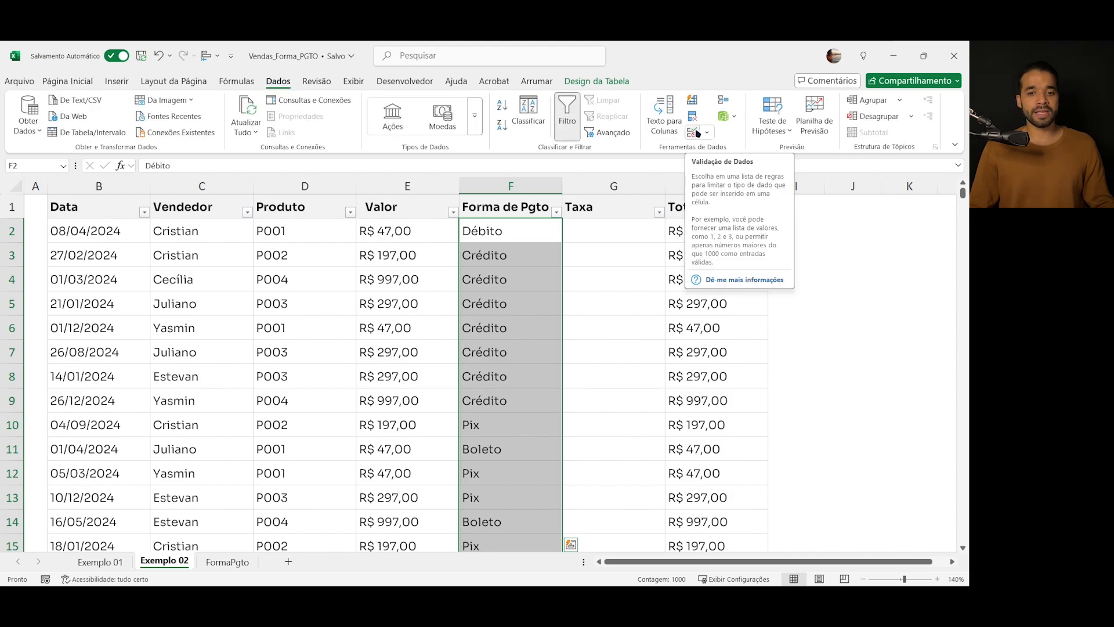
key("super+shift+s")
left_click_drag(634, 74, 780, 167)
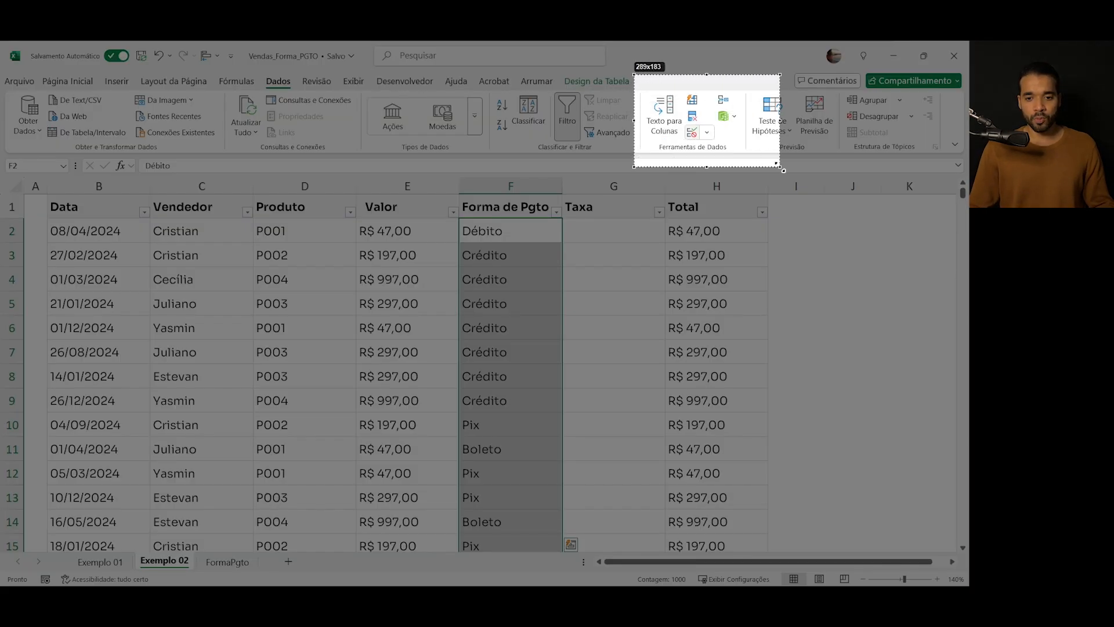
key("Escape")
Add Lista data validation to the selected Forma de Pgto cells with the source =FormaPgto!$B$3:$B$6
left_click(693, 132)
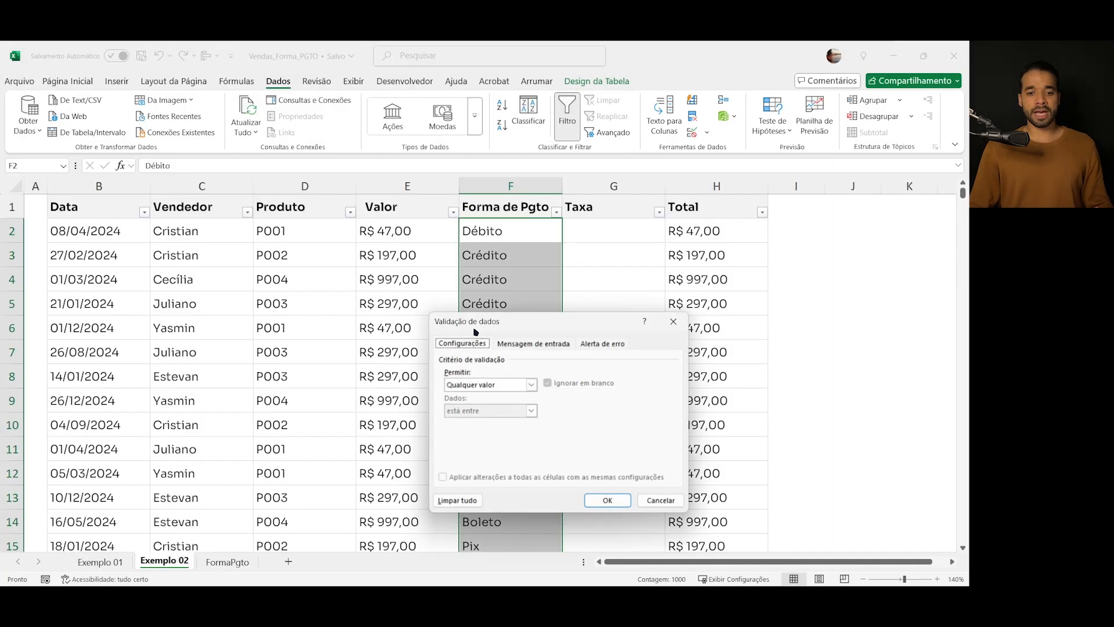
left_click_drag(482, 328, 400, 237)
left_click(394, 295)
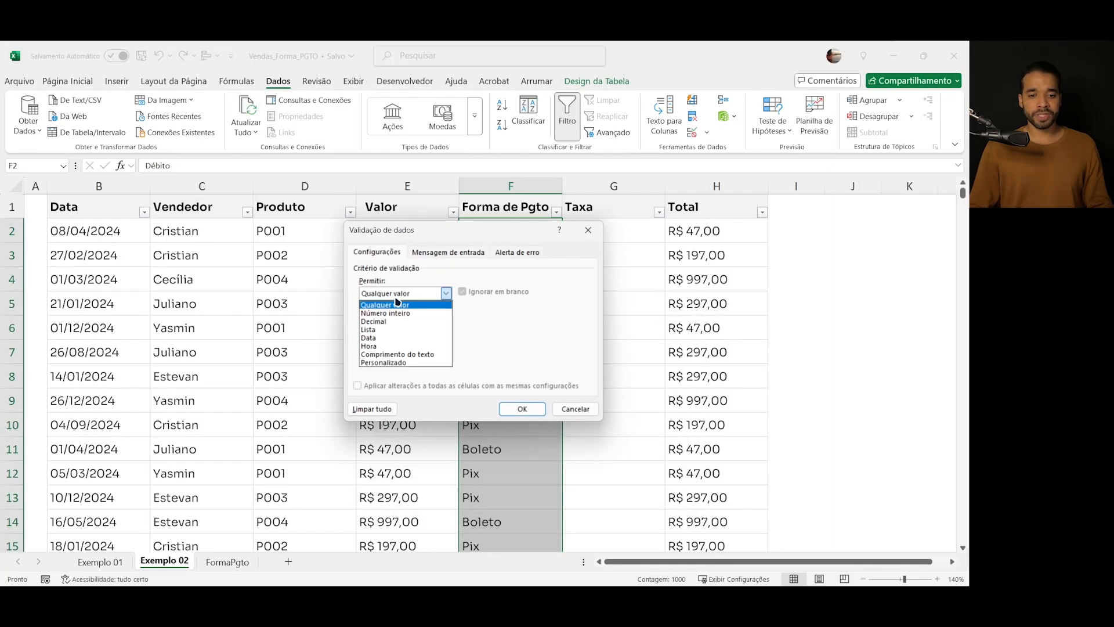
left_click(386, 332)
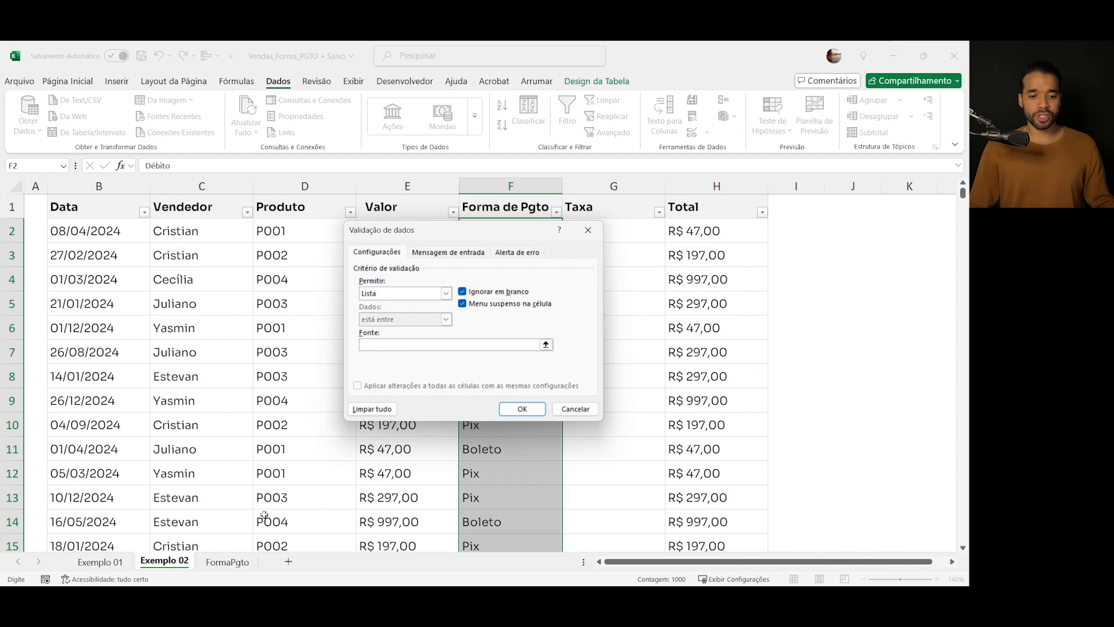
left_click(227, 562)
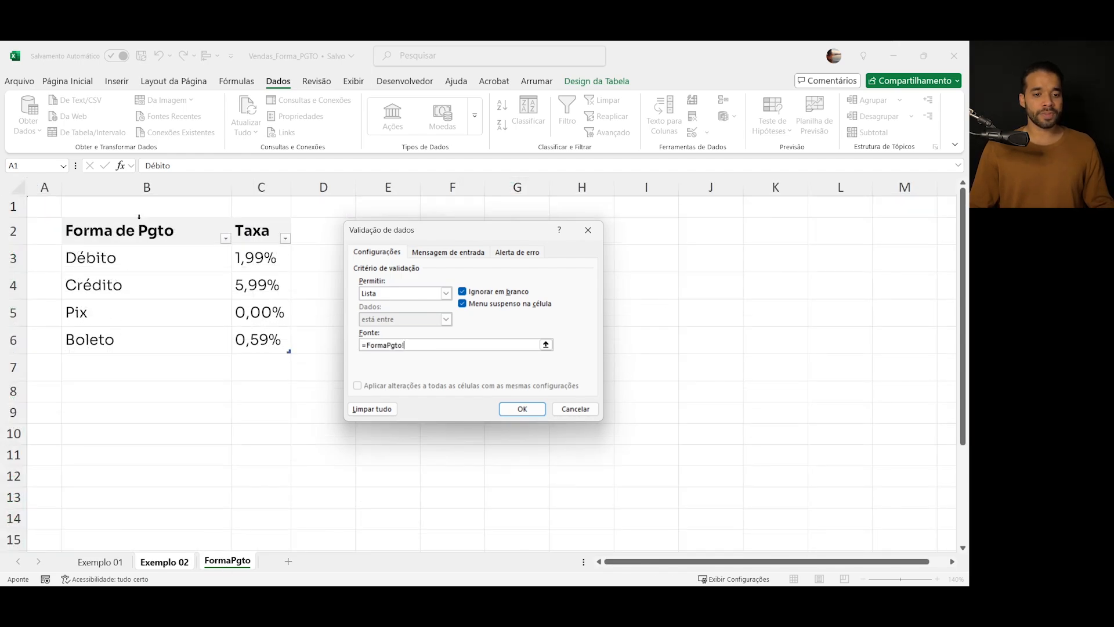
left_click_drag(139, 257, 145, 339)
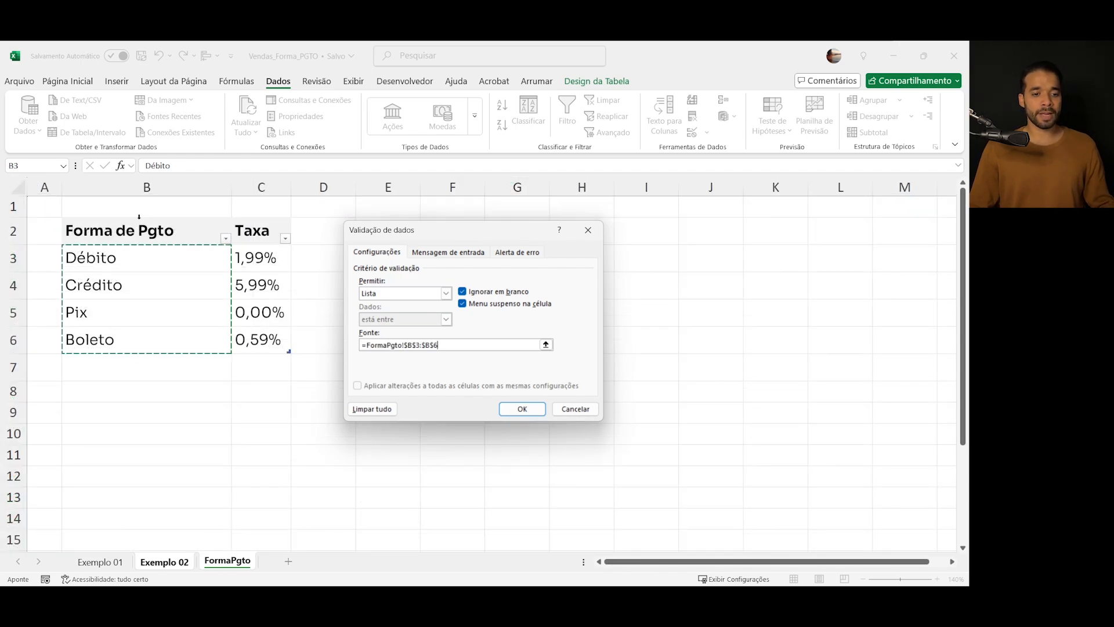
left_click(528, 410)
Expand the list of allowed payment methods in F2 to check its options and close it without choosing one
left_click(539, 319)
left_click(560, 235)
left_click(568, 237)
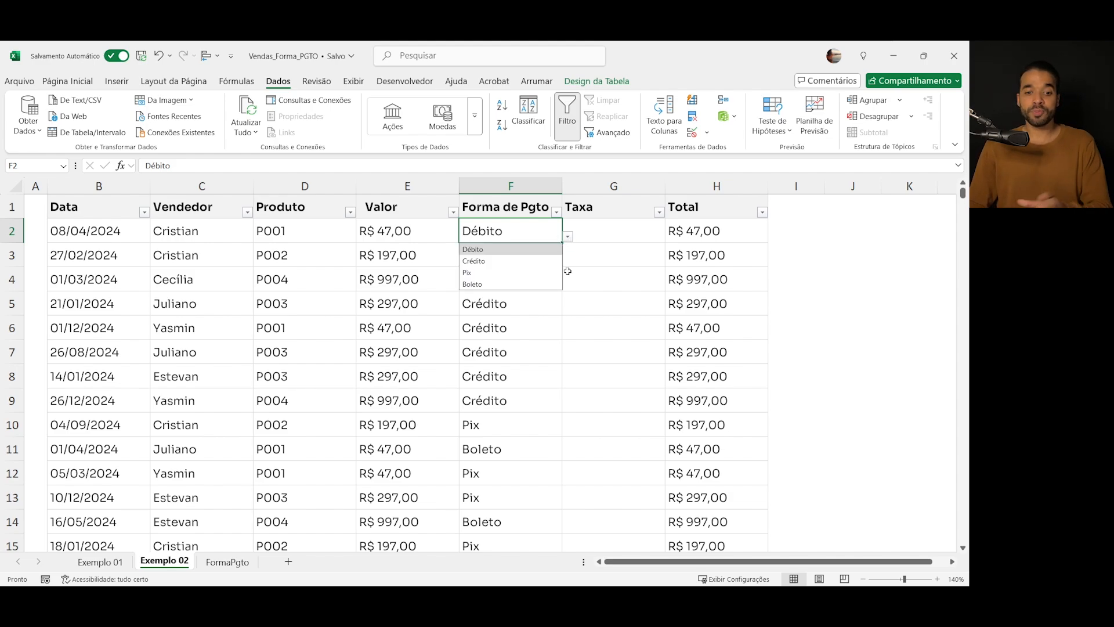
left_click(518, 399)
Test the validation in F5 by trying to enter the unaccented spelling "Credito"
double_click(483, 303)
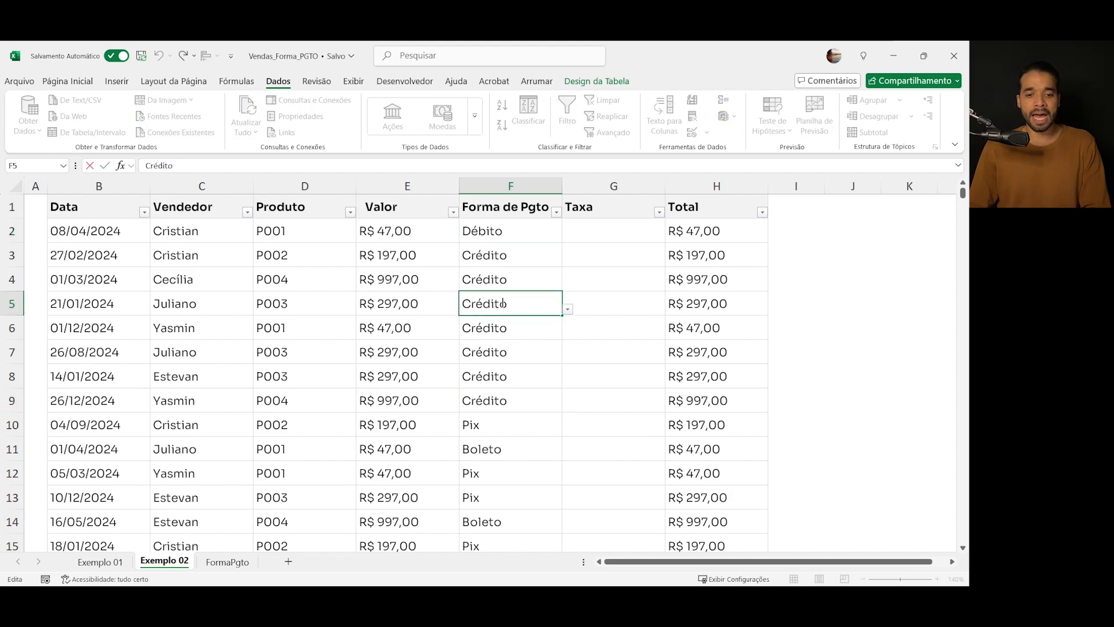
key("BackSpace")
type("e")
key("Return")
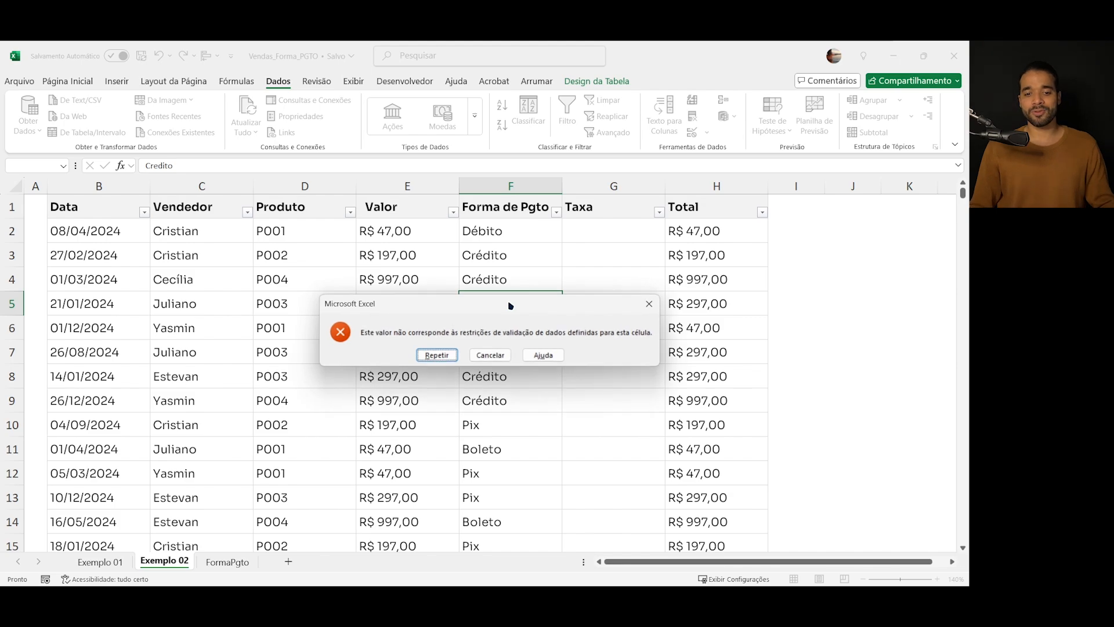
key("Return")
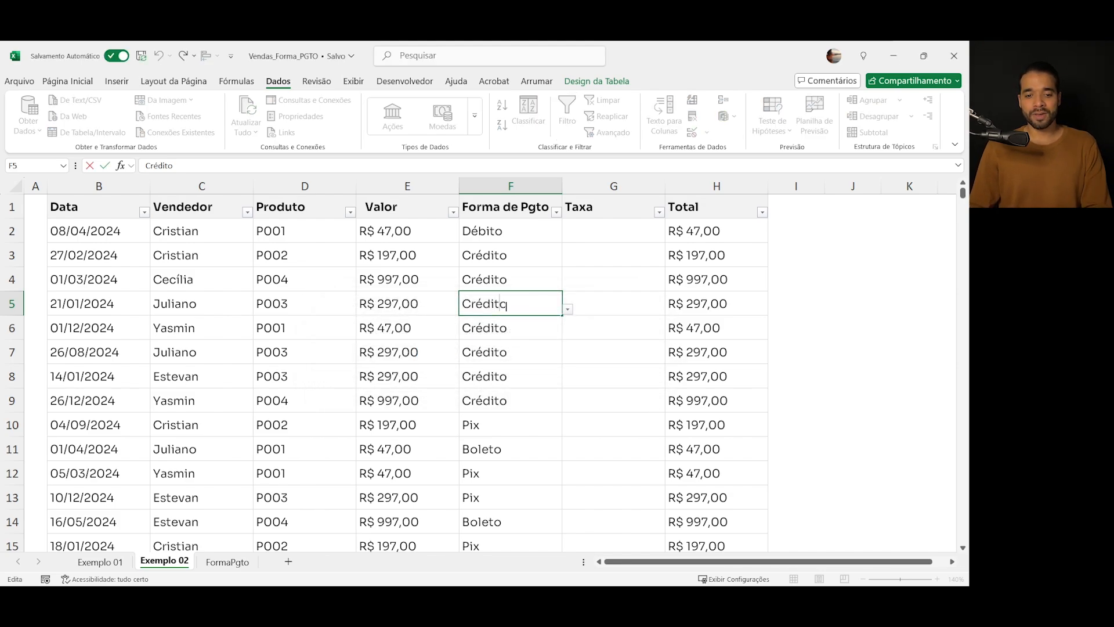
Try to enter the misspelled value "Crédto" in F5
left_click(494, 304)
key("BackSpace")
key("Return")
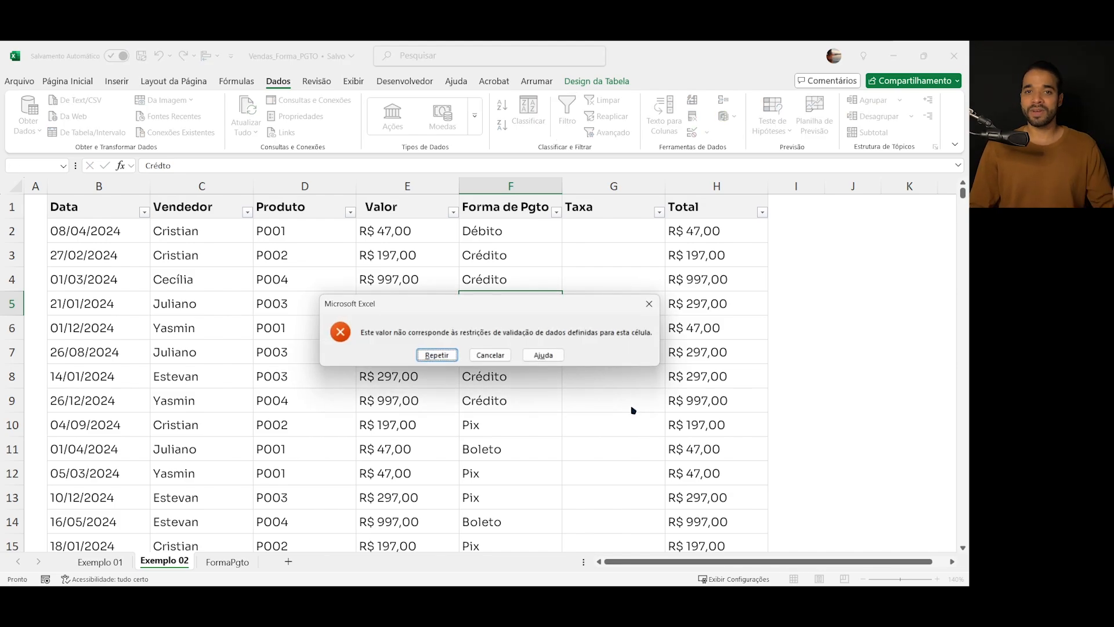
Cancel the invalid F5 entry and start a PROCV formula in G2 with [@[Forma de Pgto]] as the lookup value
key("Escape")
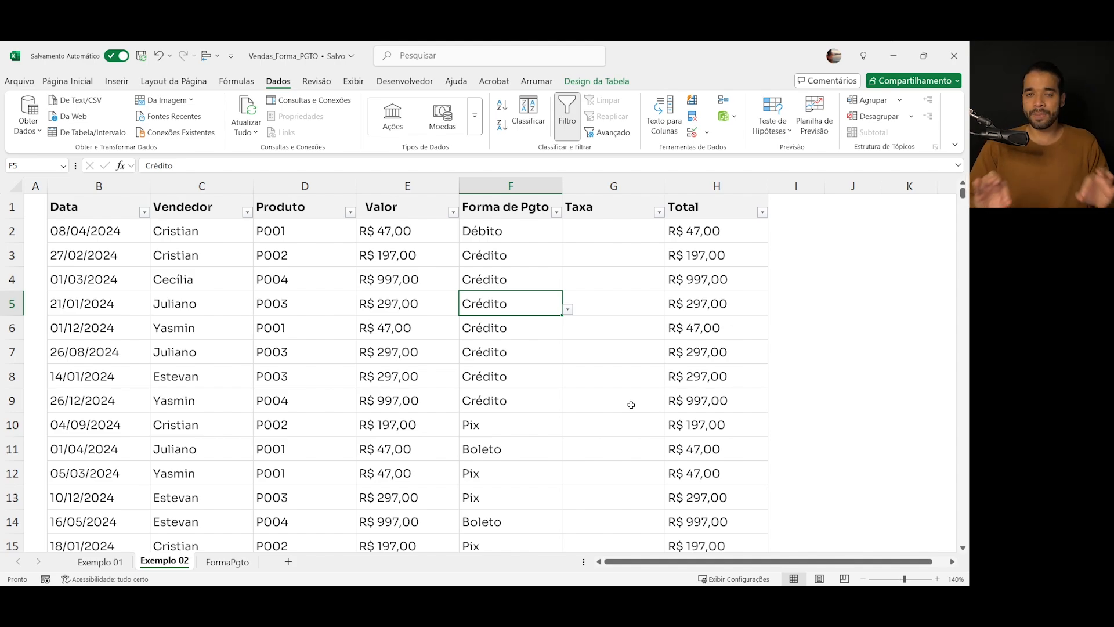
left_click(593, 238)
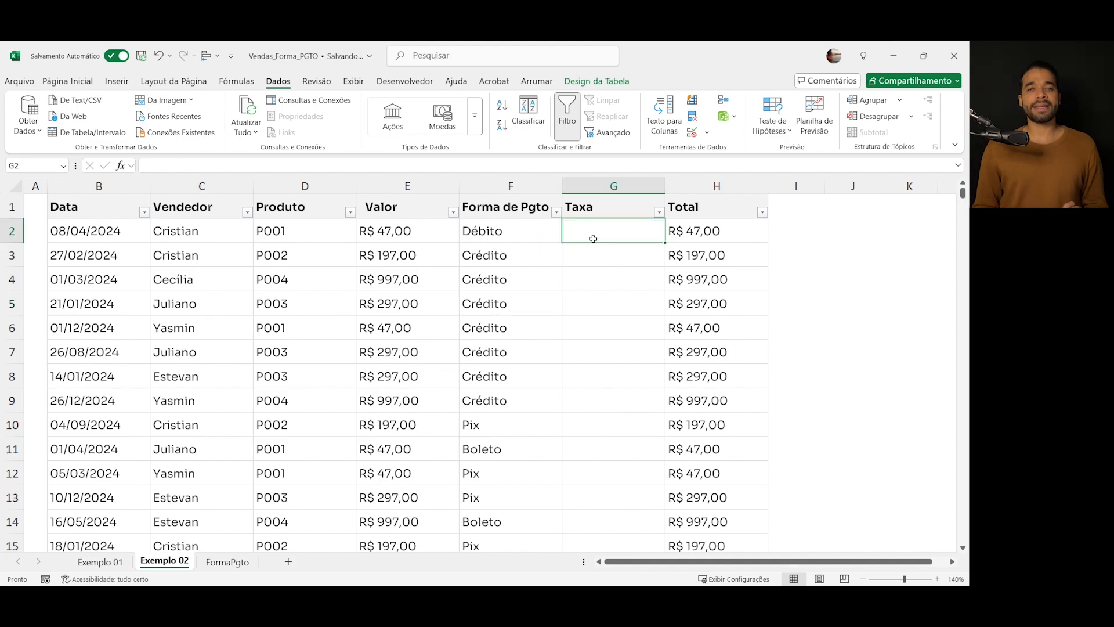
type("=provc")
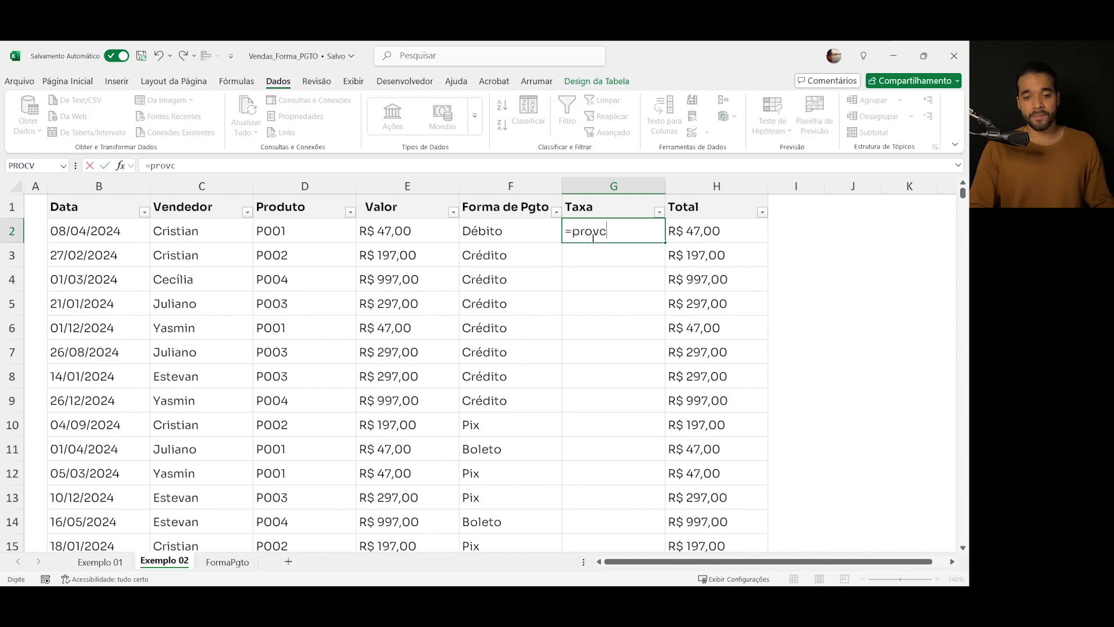
key("BackSpace")
key("BackSpace")
type("cv")
key("Tab")
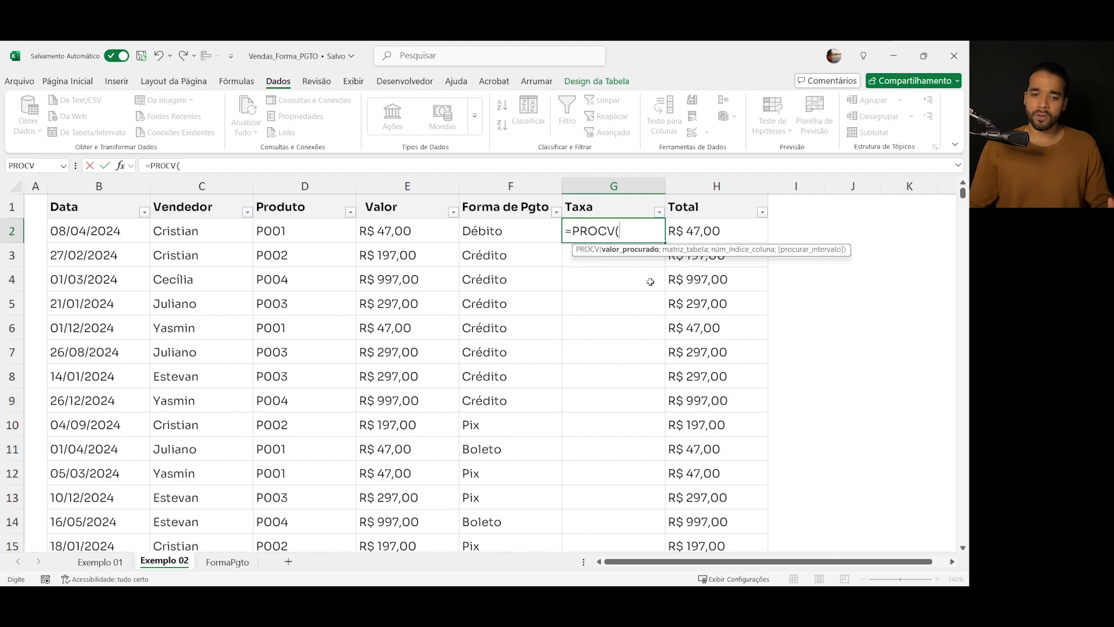
left_click(509, 230)
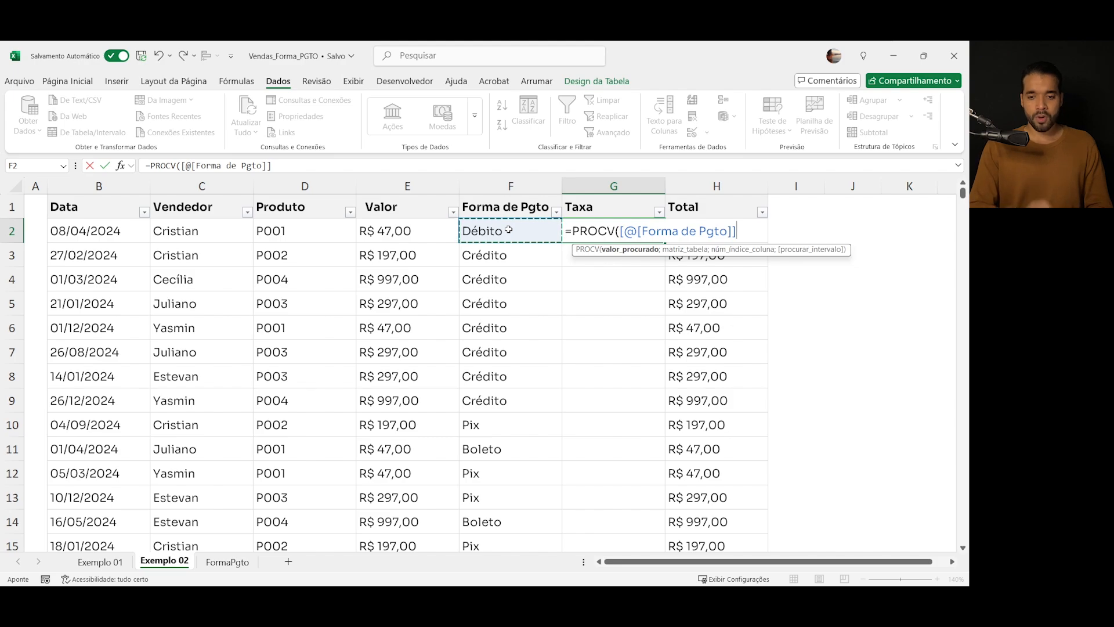
type(";")
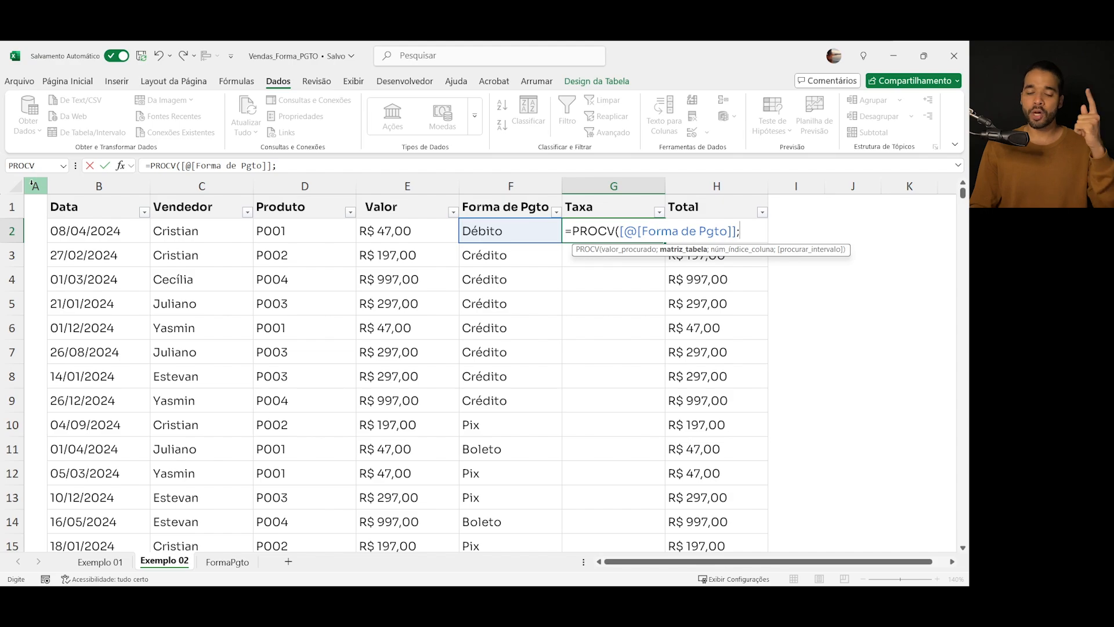
Use the whole tFormaPgto table on the FormaPgto sheet as the PROCV table array
left_click(250, 566)
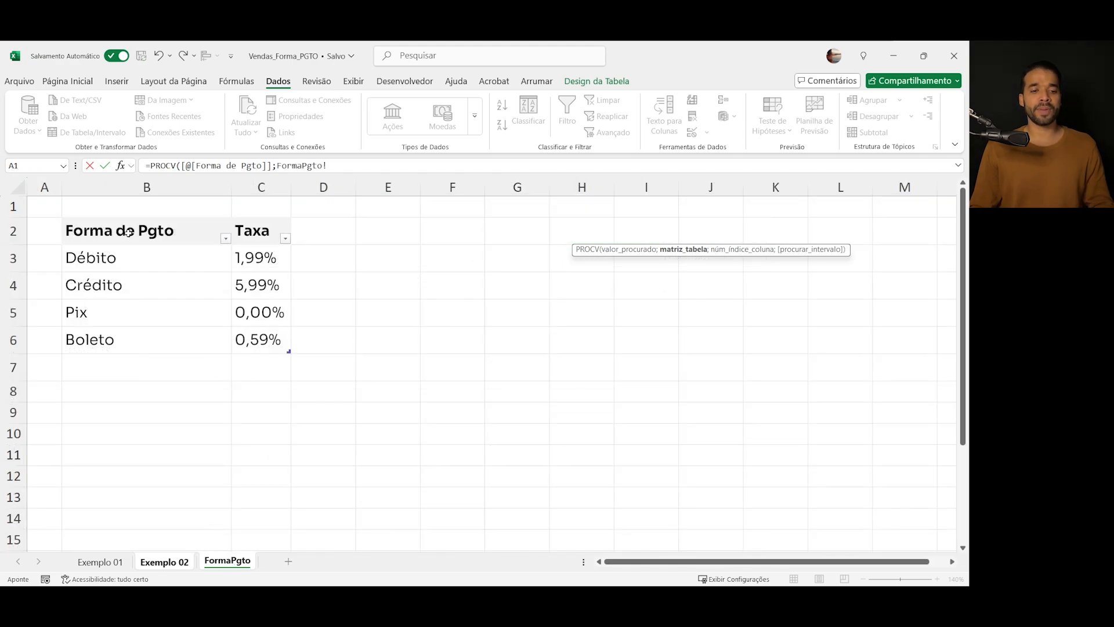
left_click_drag(124, 222, 233, 224)
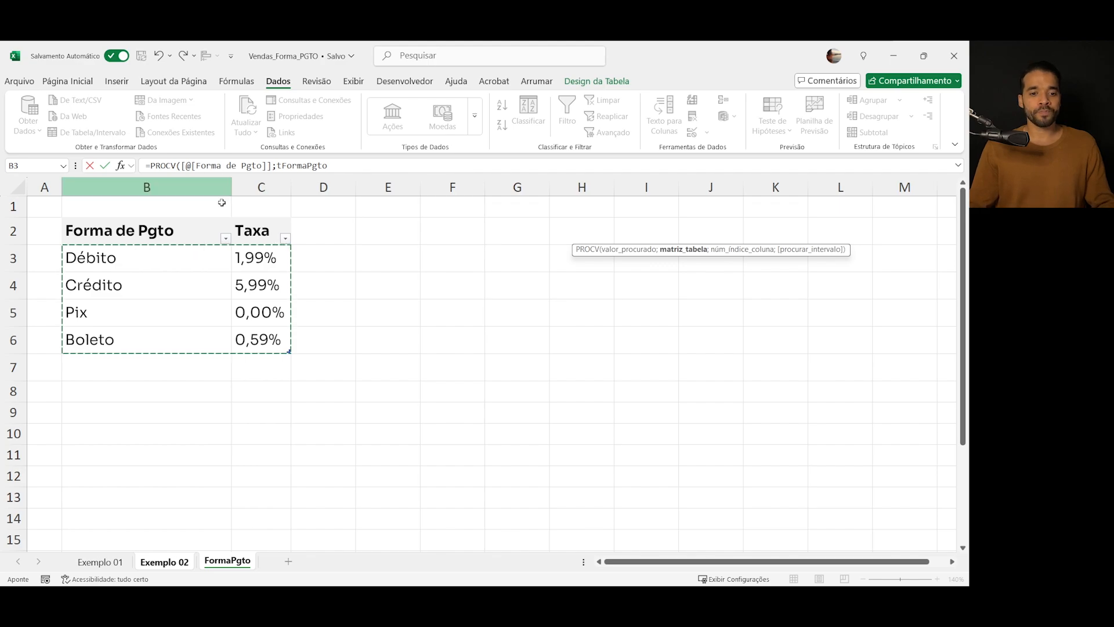
left_click_drag(160, 225, 253, 256)
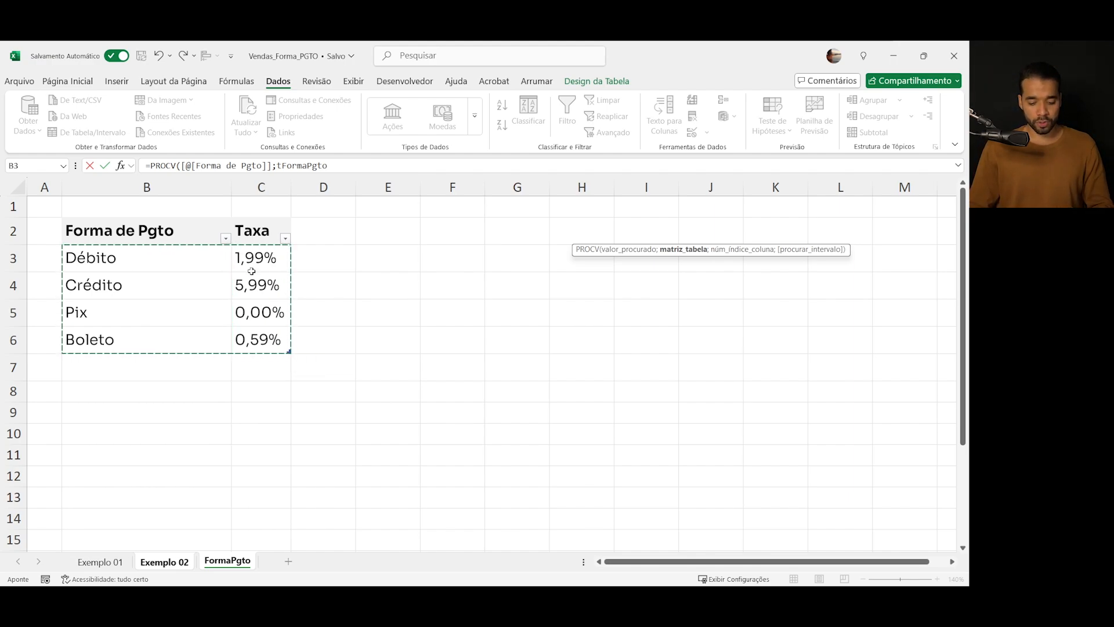
type(";")
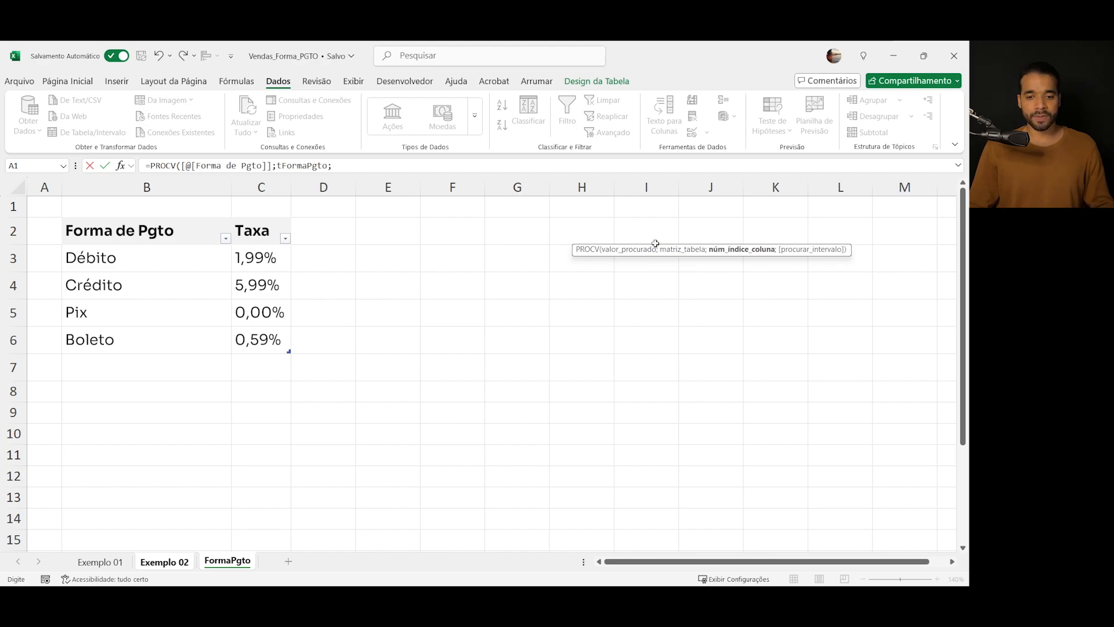
left_click_drag(649, 242, 657, 248)
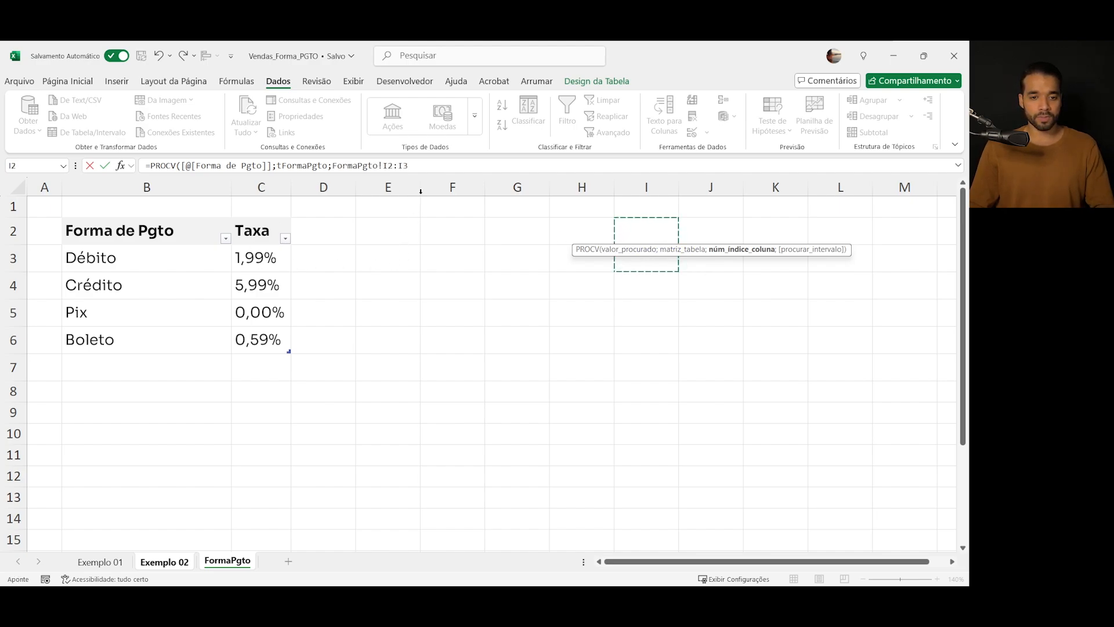
left_click_drag(336, 165, 408, 165)
key("BackSpace")
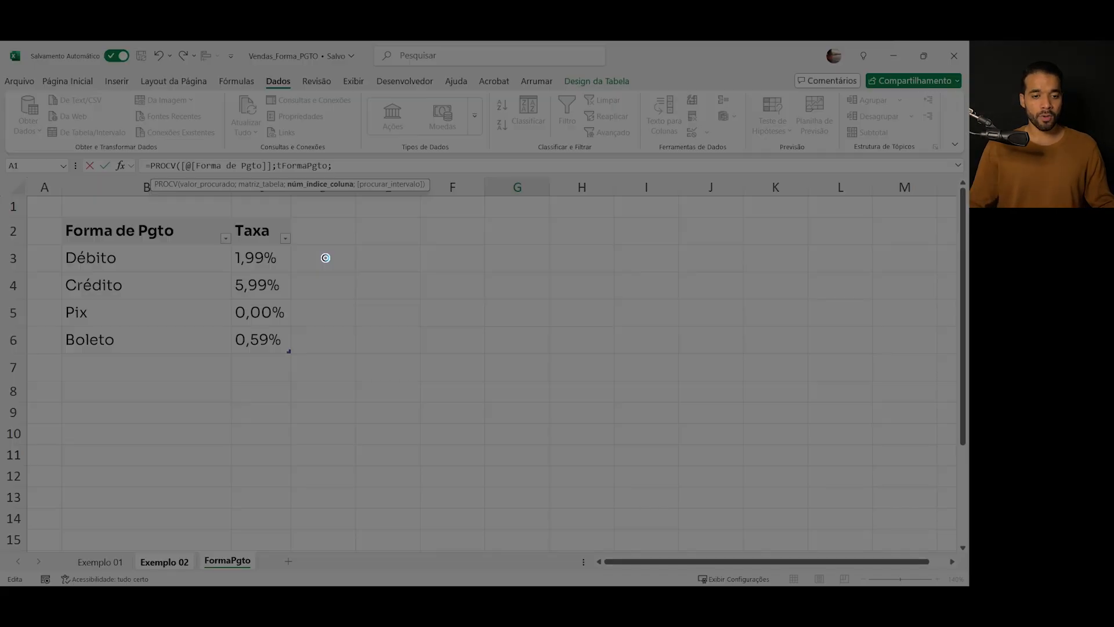
Capture the formula bar area, mark the first two PROCV arguments with red underlines and boxes, and discard the capture
left_click_drag(107, 133, 610, 207)
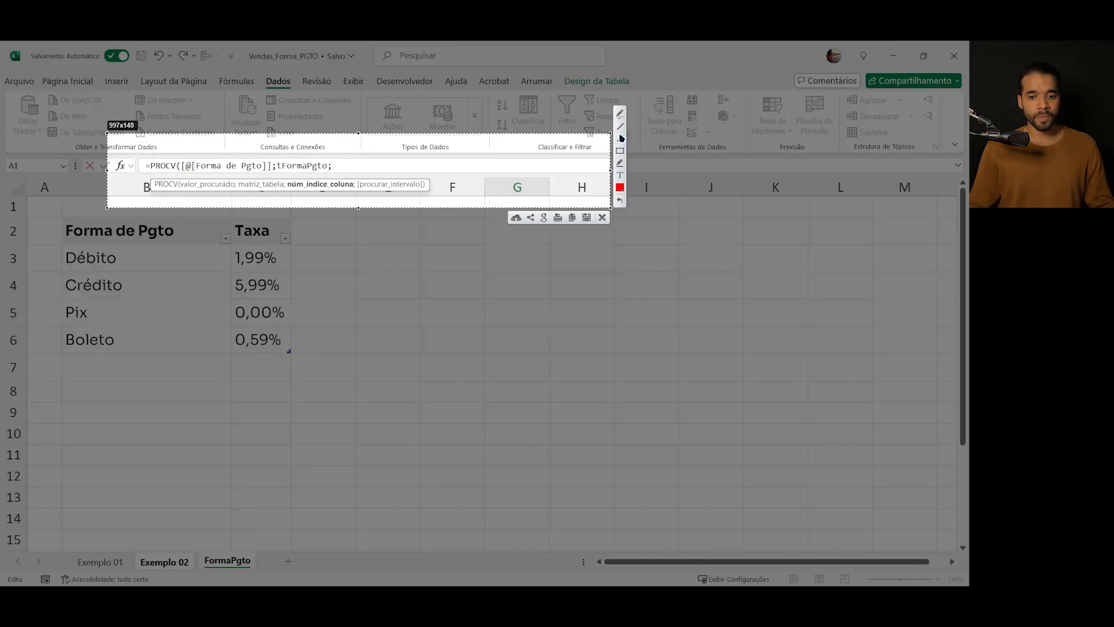
left_click_drag(173, 189, 281, 189)
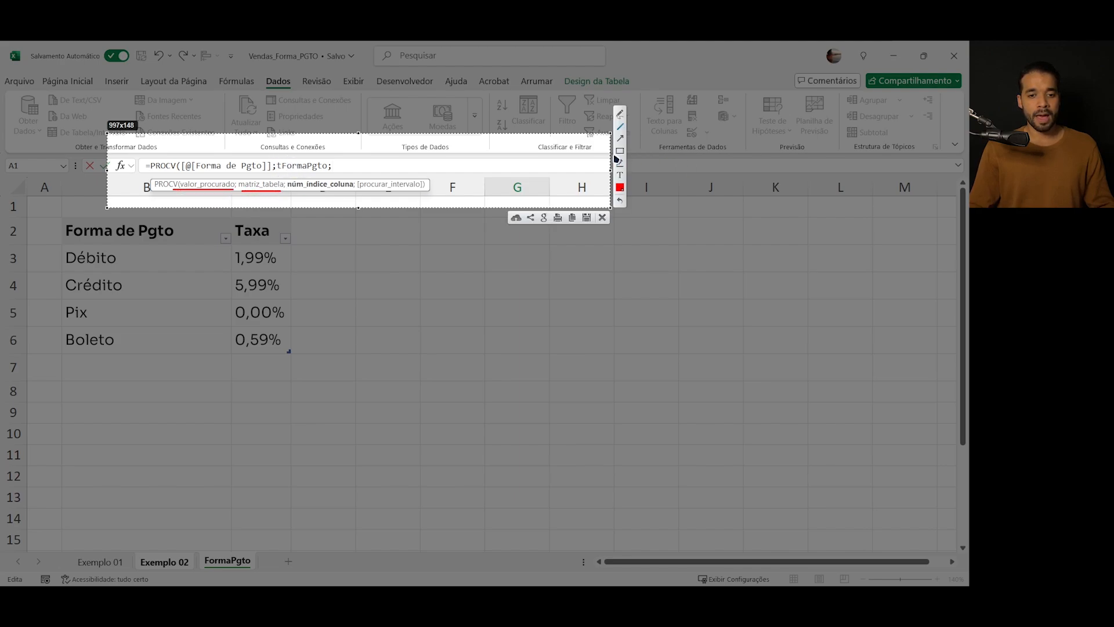
left_click(619, 151)
mouse_move(168, 157)
left_mouse_down()
mouse_move(331, 177)
mouse_move(271, 156)
left_mouse_up()
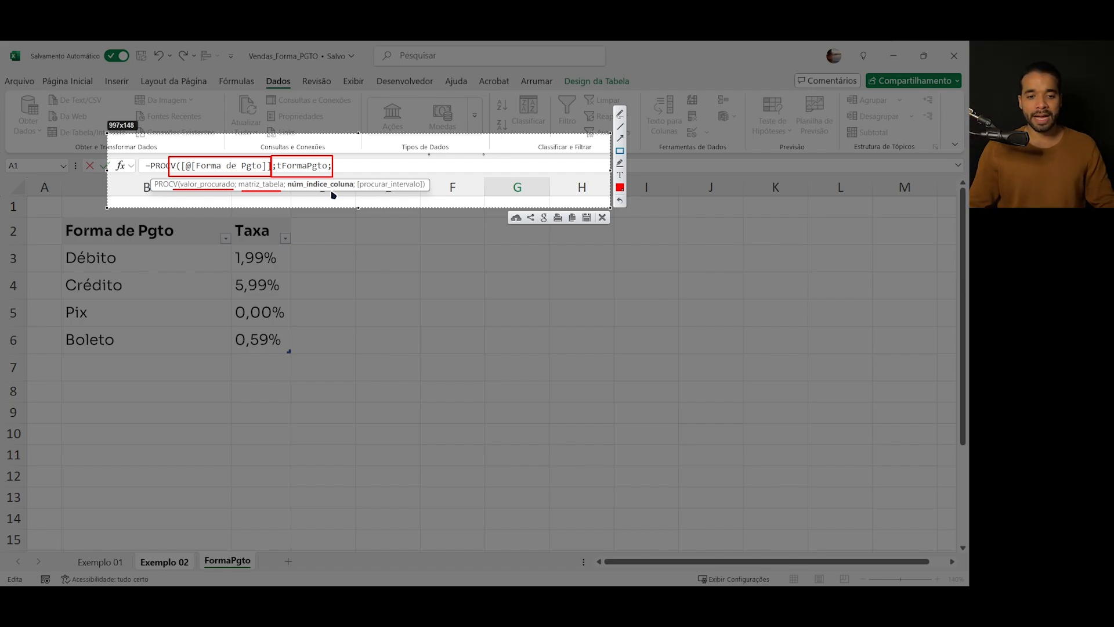
key("Escape")
Complete the PROCV formula with column index 2 and exact match 0, and enter it in the Taxa column
type("2")
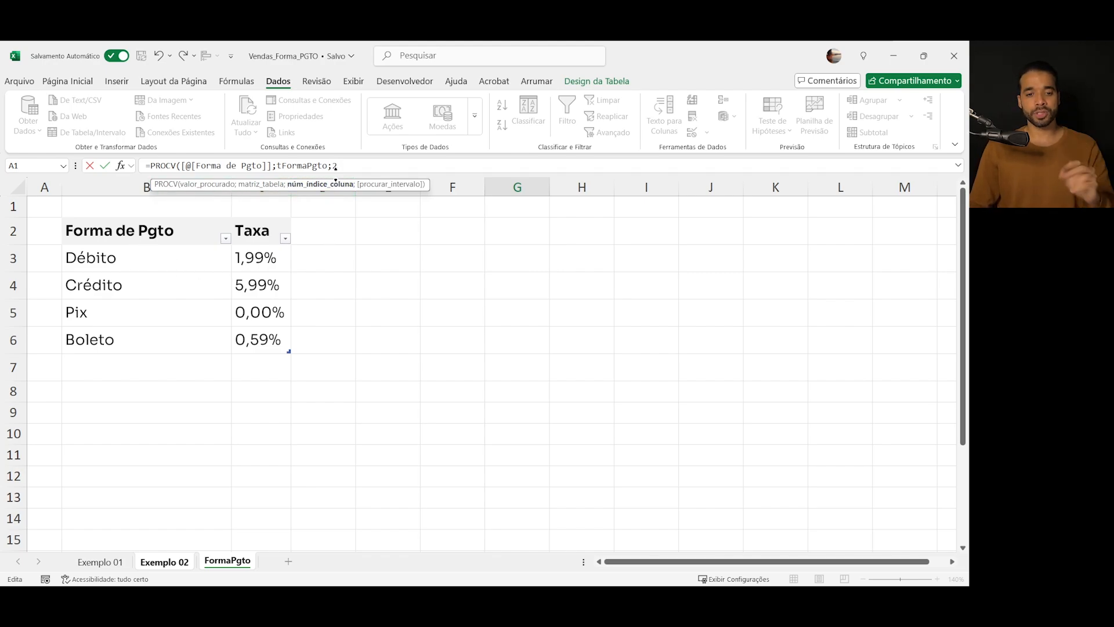
type(";")
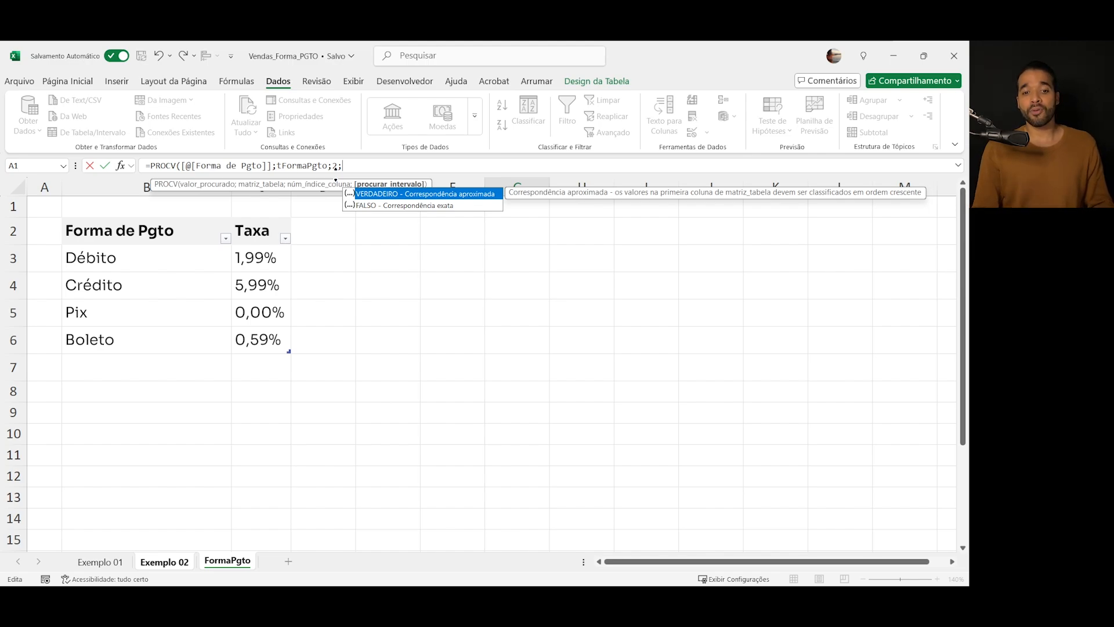
key("Down")
key("Up")
key("Down")
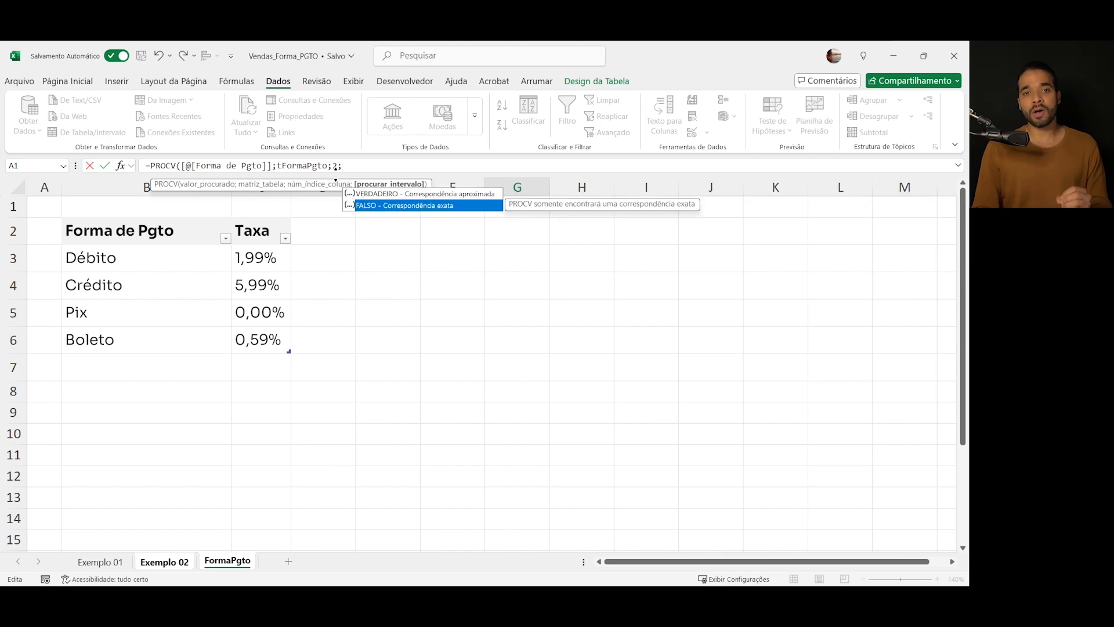
type("0")
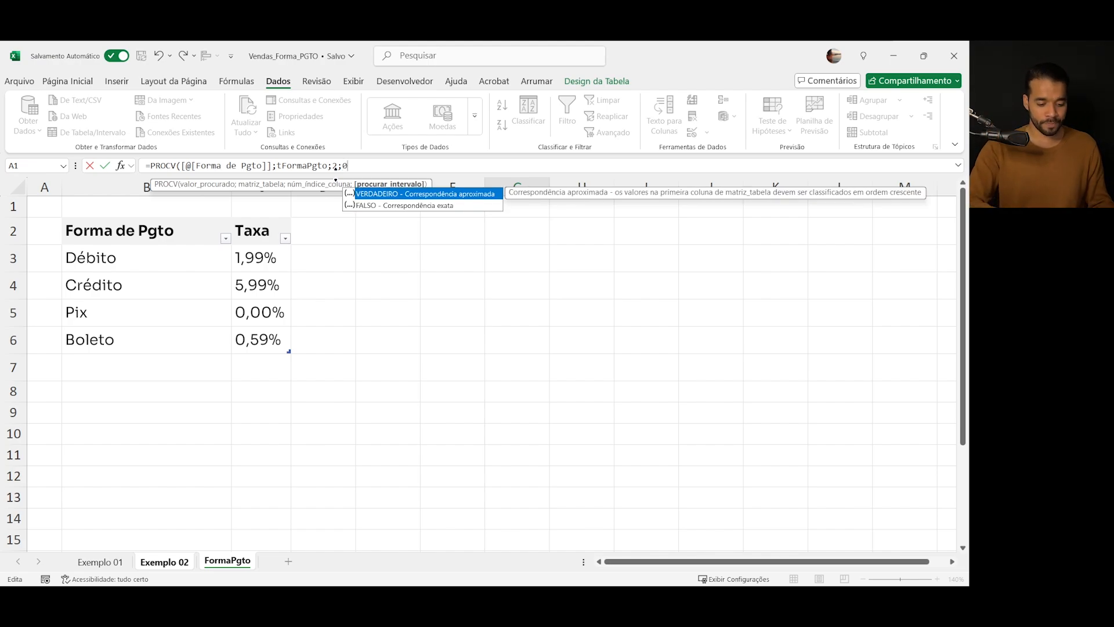
type(")")
key("Return")
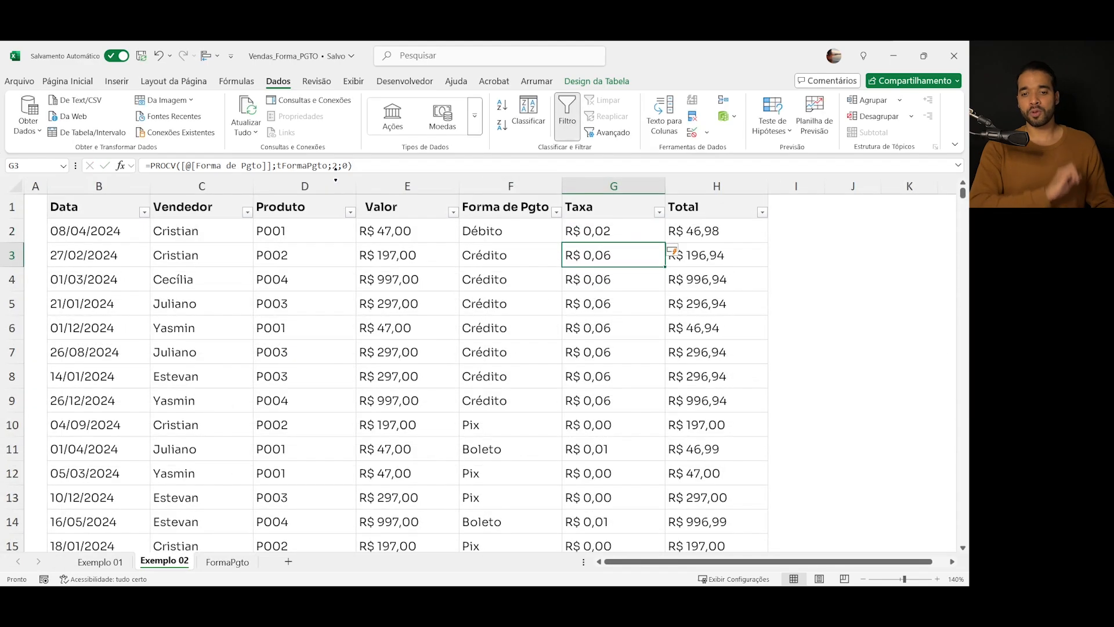
left_click(620, 229)
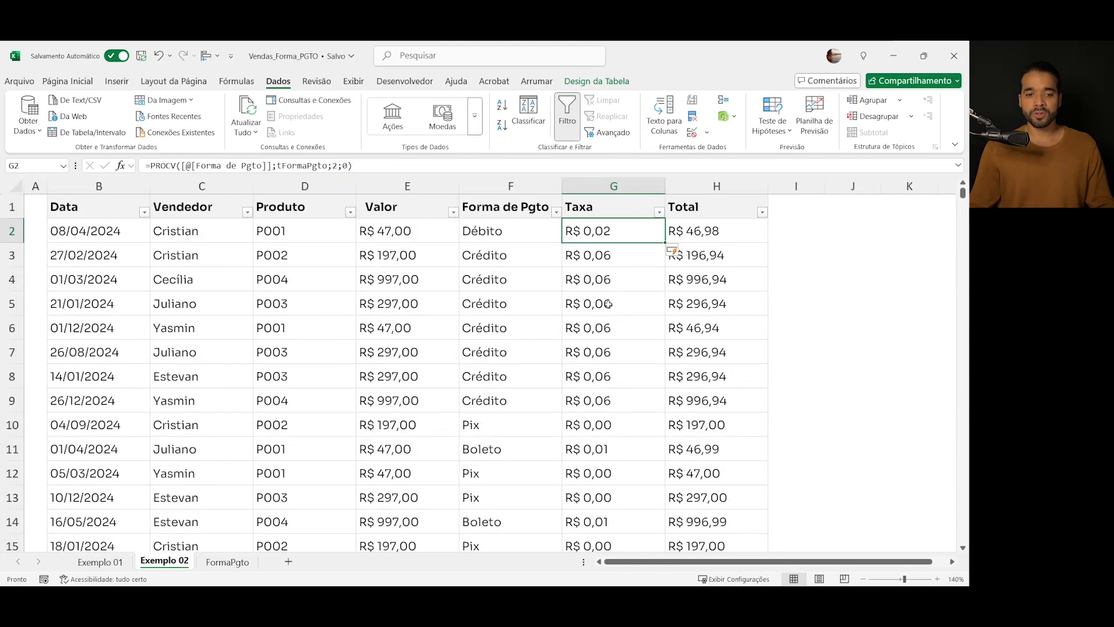
mouse_move(614, 231)
left_mouse_down()
mouse_move(632, 373)
mouse_move(672, 442)
mouse_move(613, 231)
left_mouse_up()
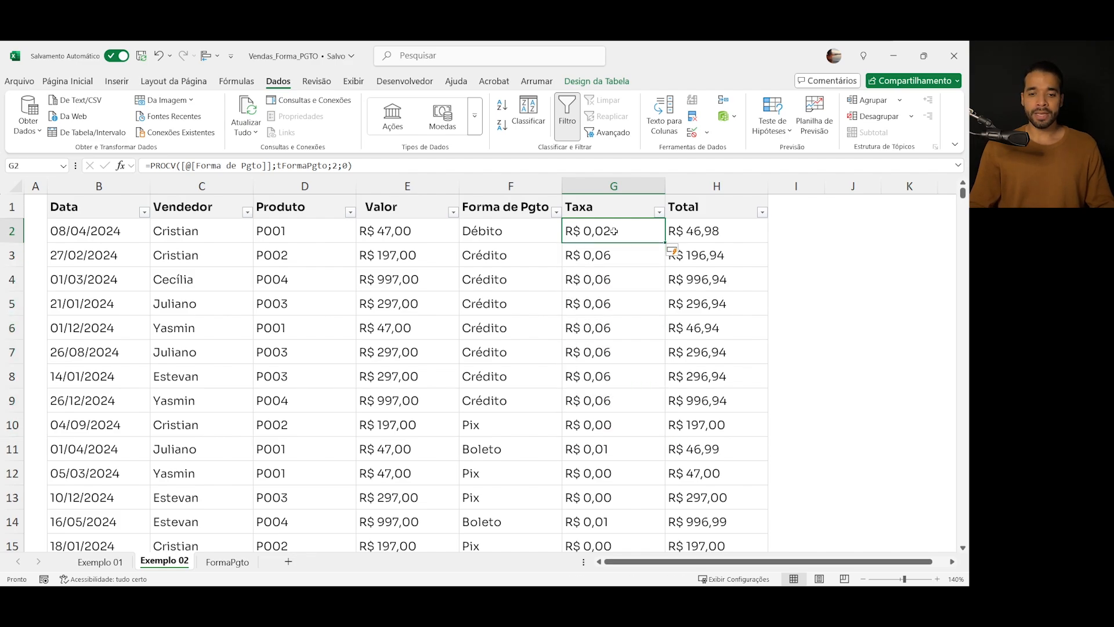
double_click(613, 231)
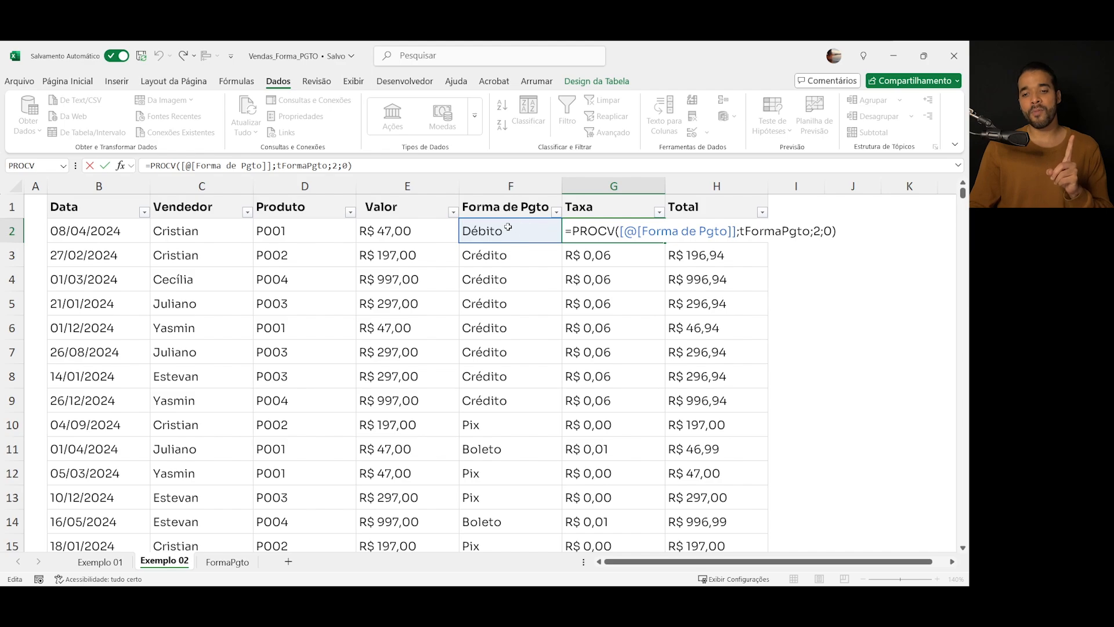
type("*")
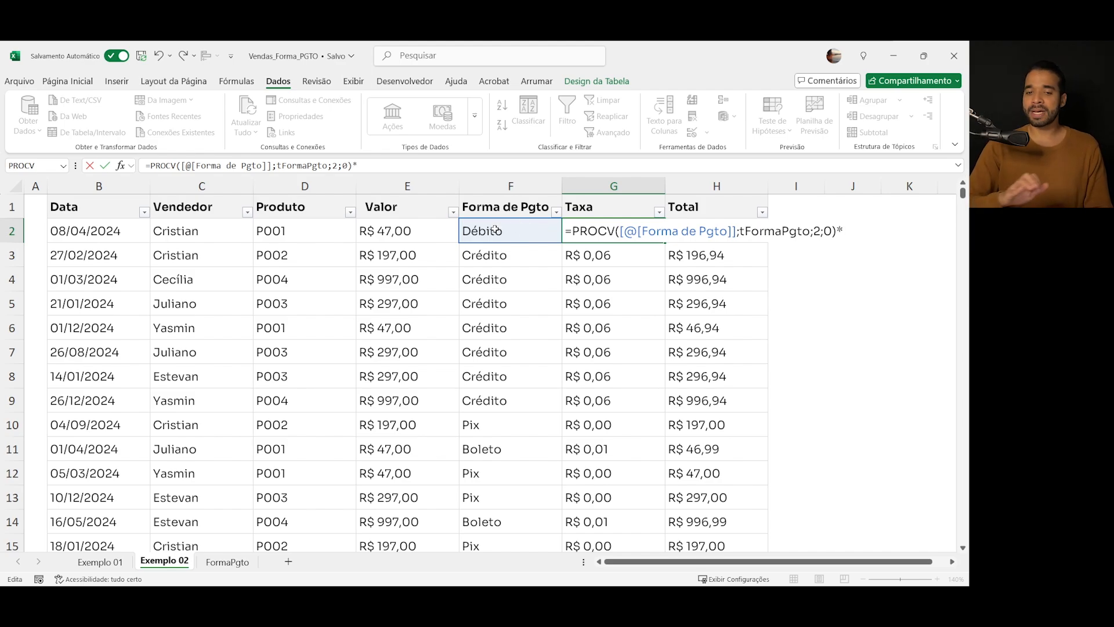
left_click(380, 234)
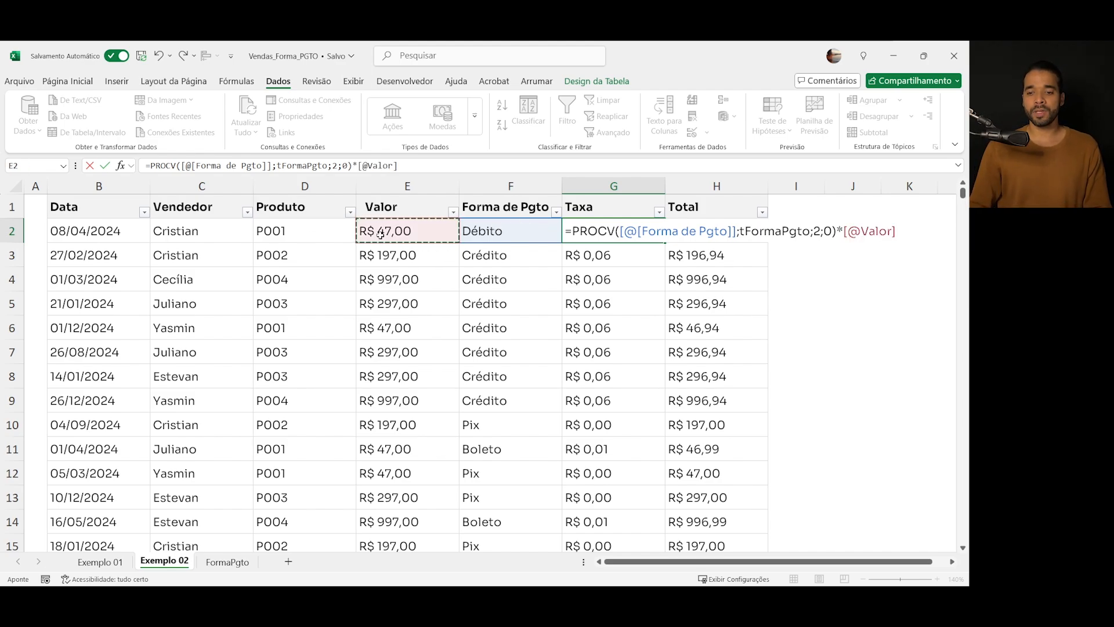
key("Return")
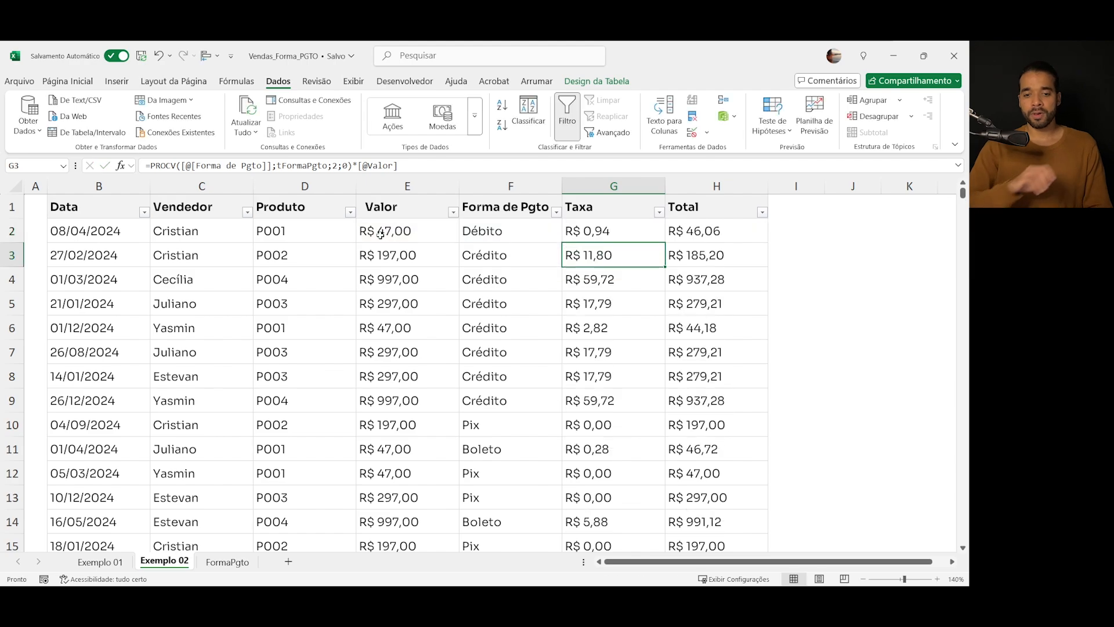